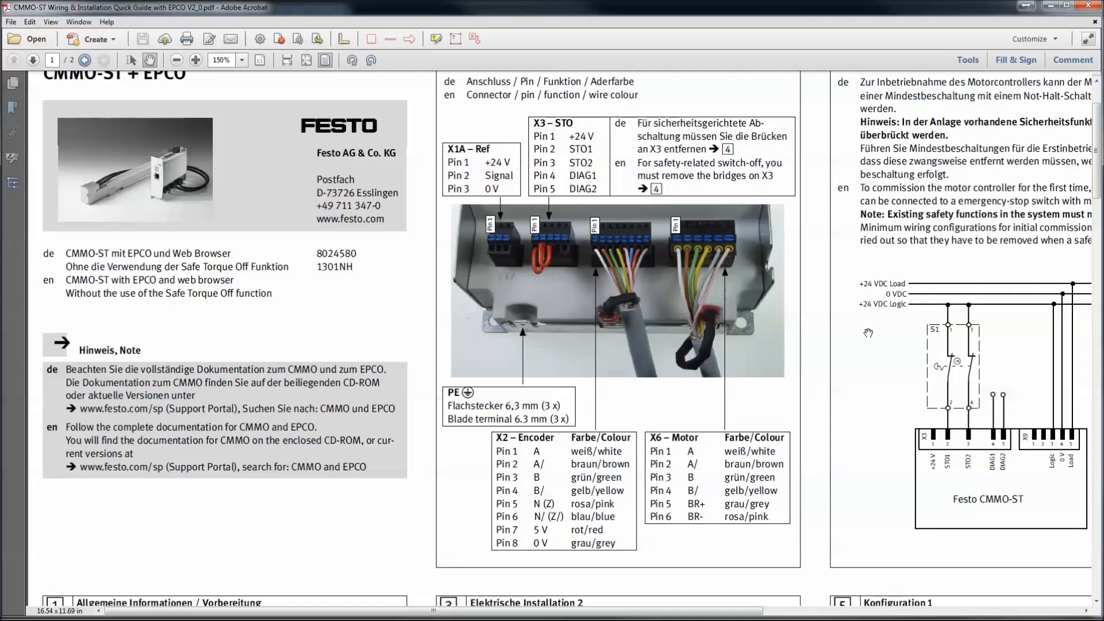
# Examine the connector pinouts, minimum wiring diagram and network configuration sections of the CMMO-ST quick guide, and close the document.
pyautogui.moveTo(880, 331); pyautogui.dragTo(539, 359)
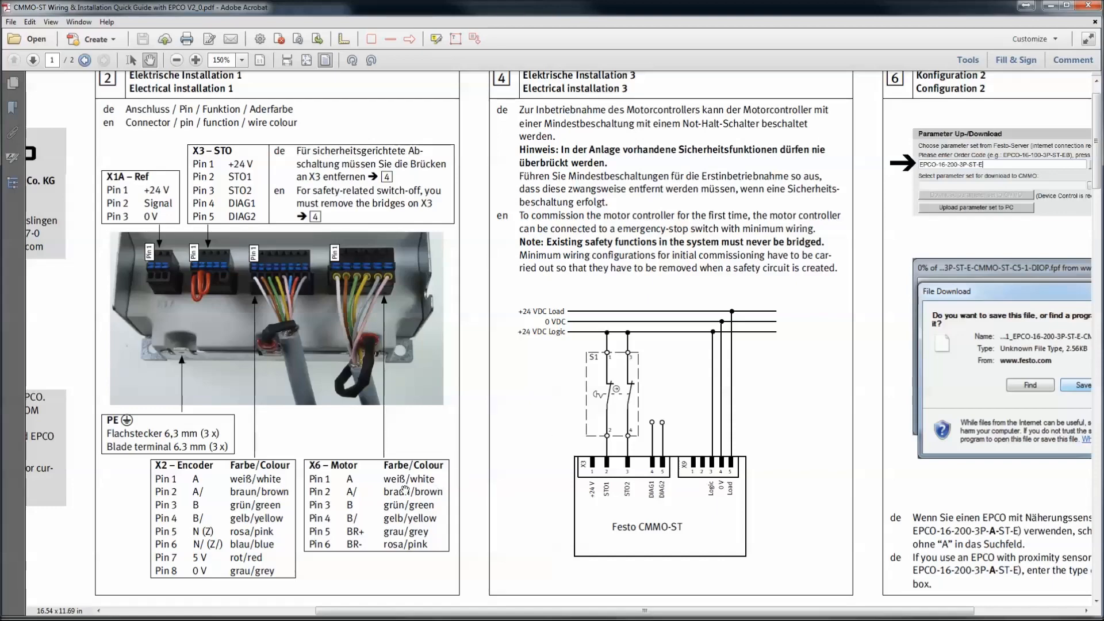
pyautogui.moveTo(397, 493); pyautogui.dragTo(737, 178)
pyautogui.moveTo(768, 502); pyautogui.dragTo(761, 259)
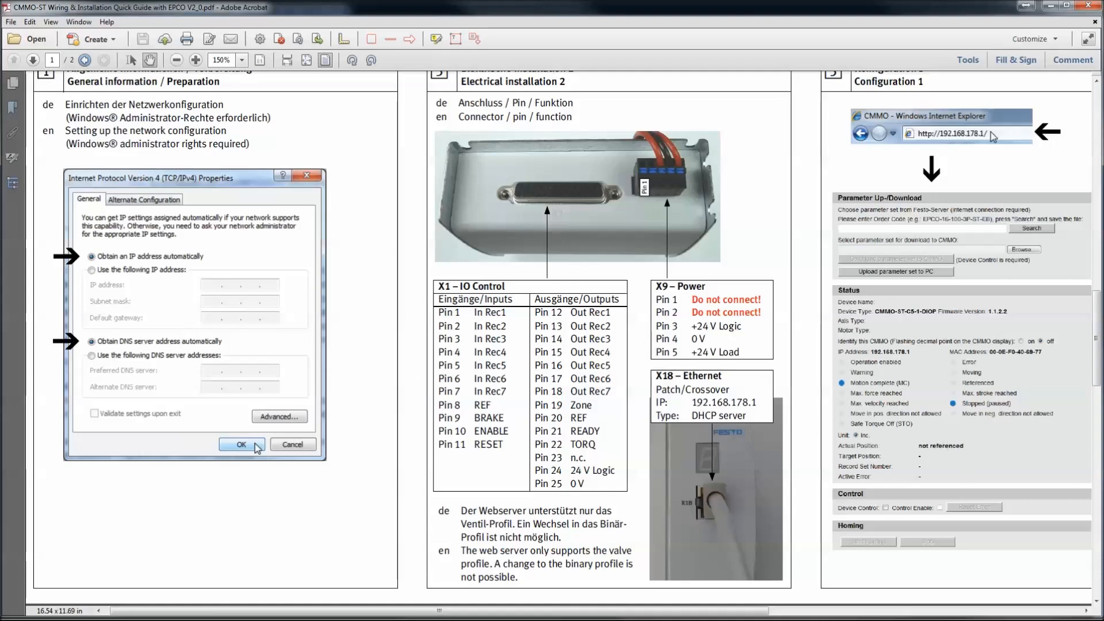
pyautogui.click(1090, 7)
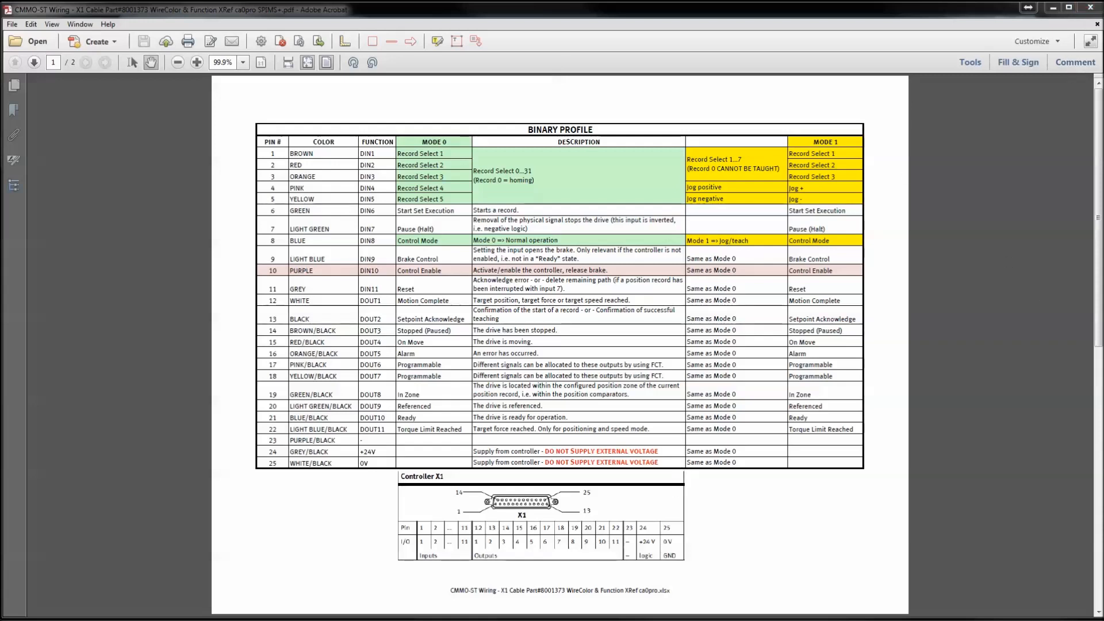
# Switch to Festo Configuration Tool and show the drive configuration of the CMMO_ST_Epco16 component.
pyautogui.hotkey('alt', 'Tab')
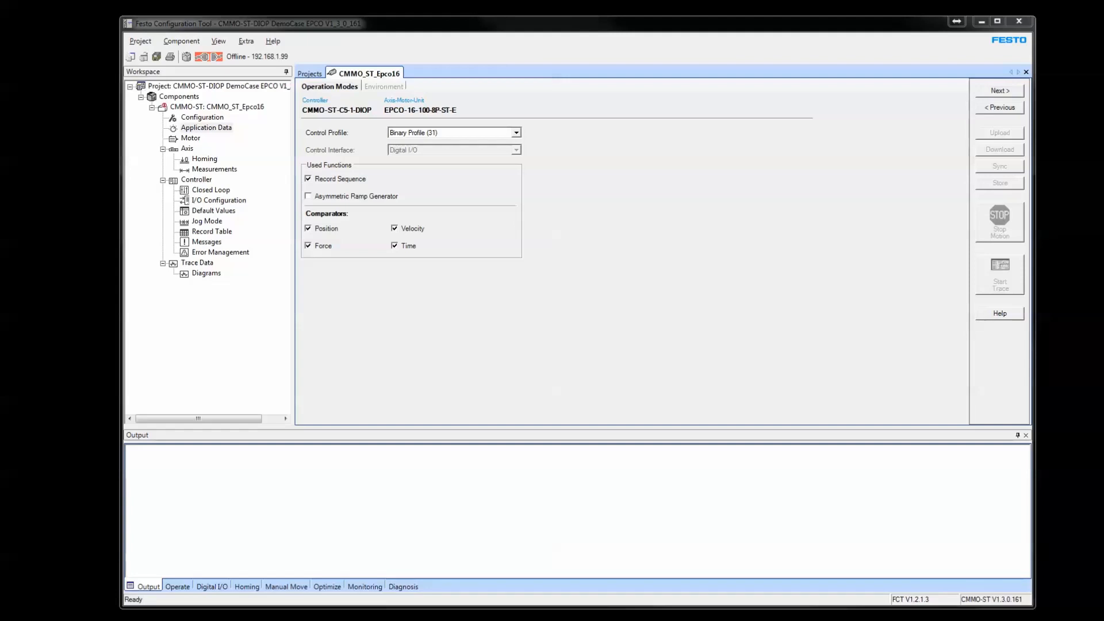
pyautogui.click(203, 118)
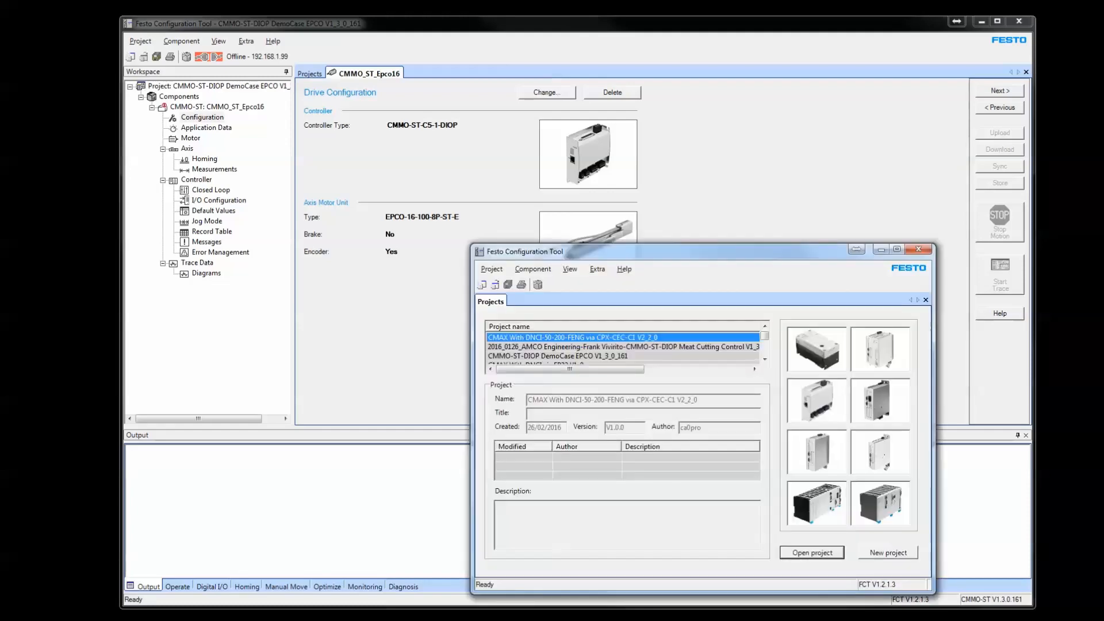
# Enlarge the second Festo Configuration Tool window and create a new project named "deletemelater" in it.
pyautogui.moveTo(802, 243); pyautogui.dragTo(397, 22)
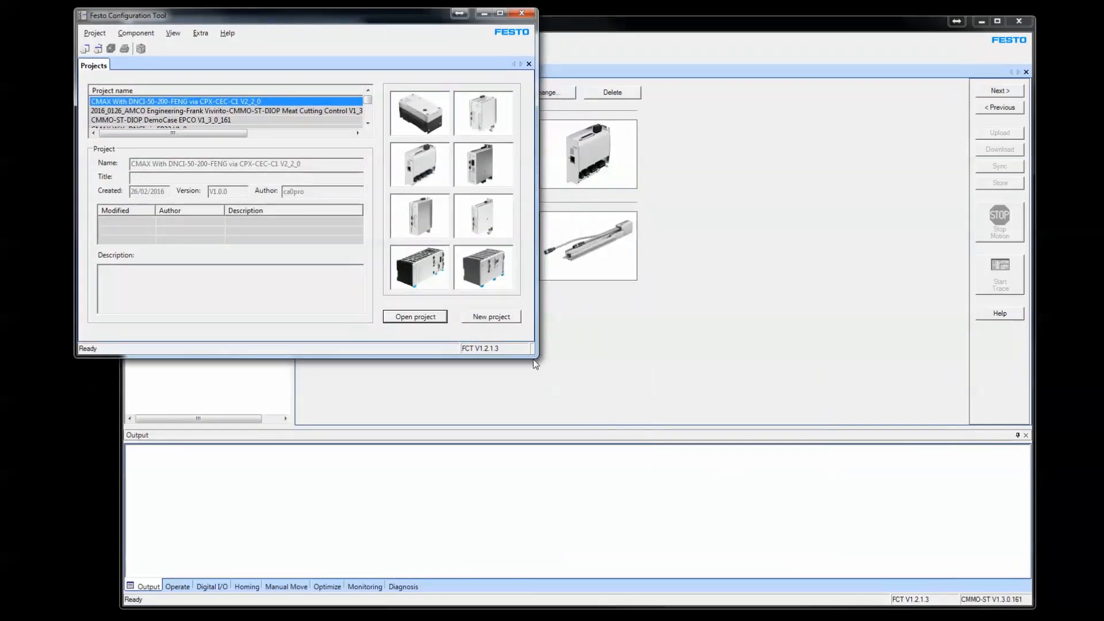
pyautogui.moveTo(553, 365); pyautogui.dragTo(1067, 617)
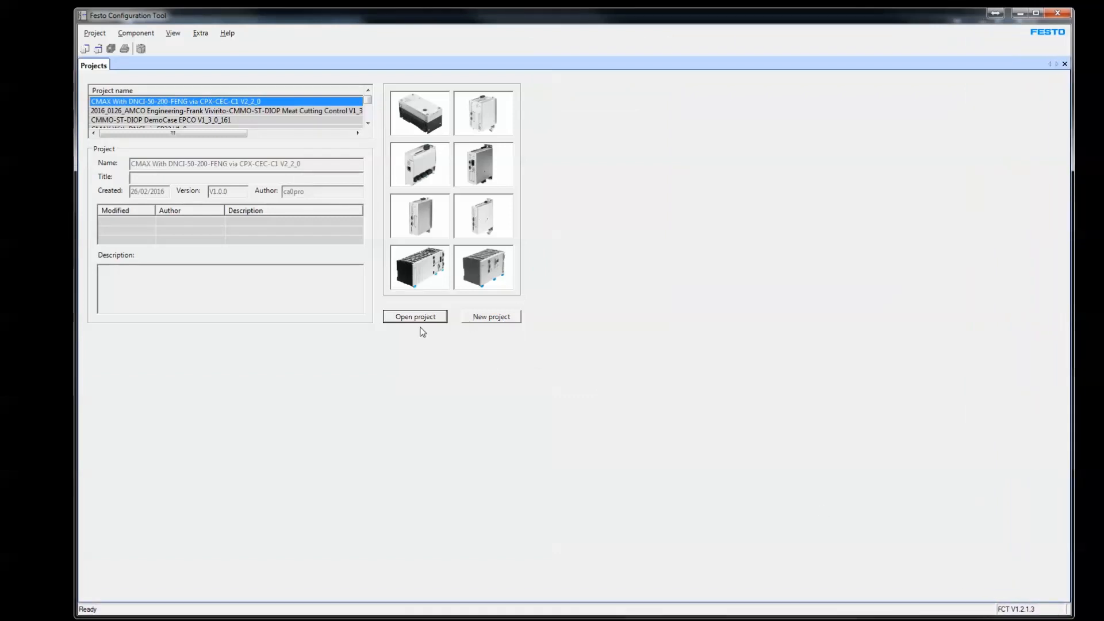
pyautogui.click(484, 322)
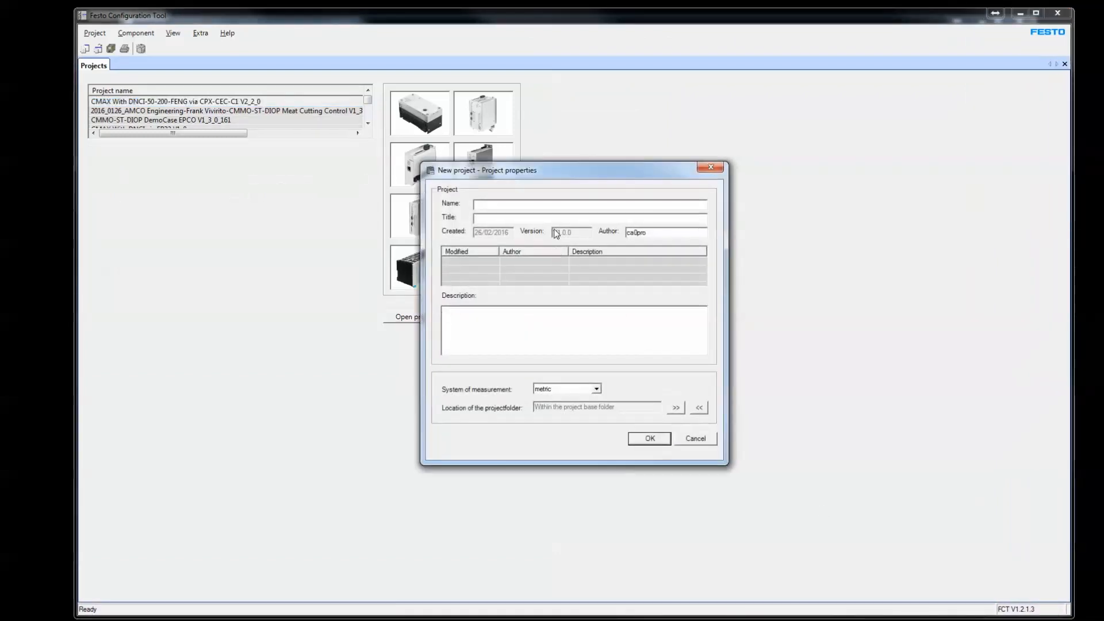
pyautogui.write('deletemelater')
pyautogui.click(650, 439)
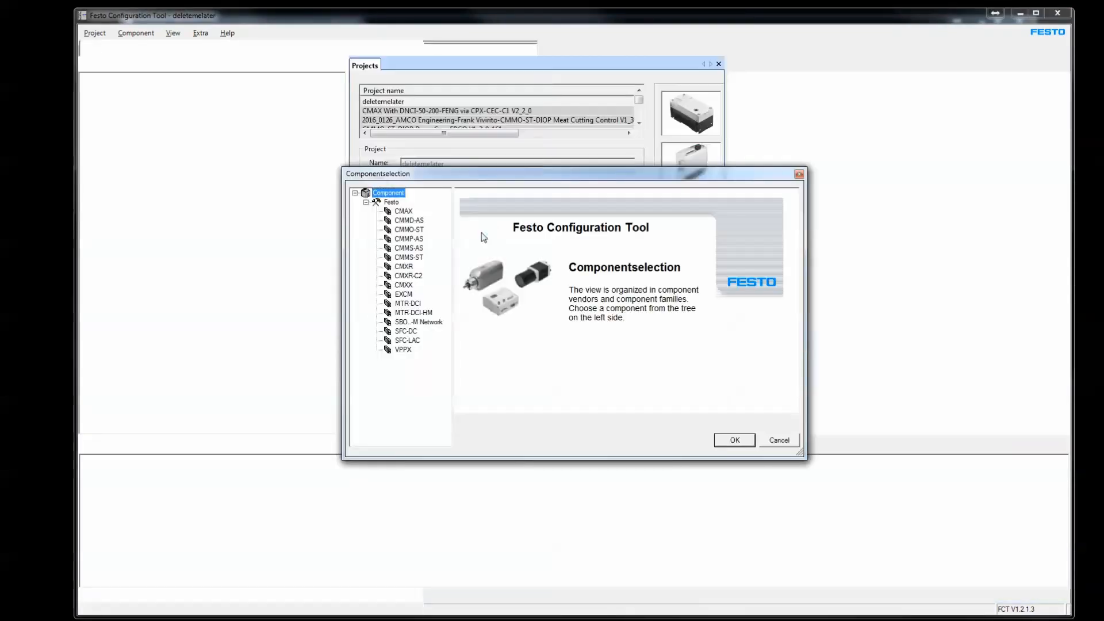
# Add a CMMO-ST component to the project with version V1.3.0 and the component name "Axis".
pyautogui.click(413, 231)
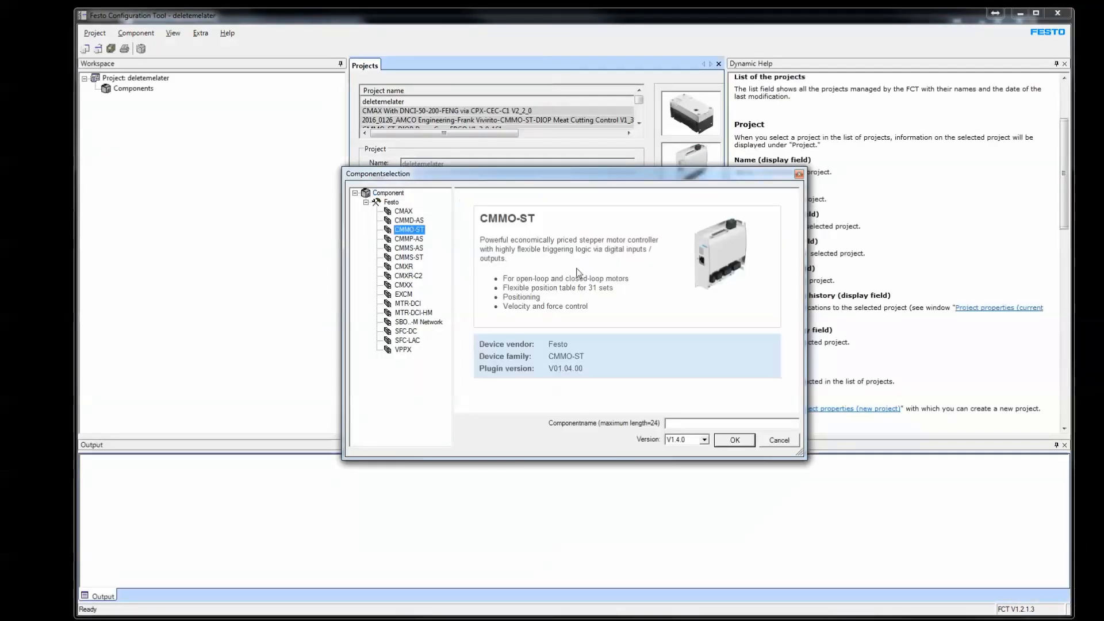
pyautogui.click(703, 440)
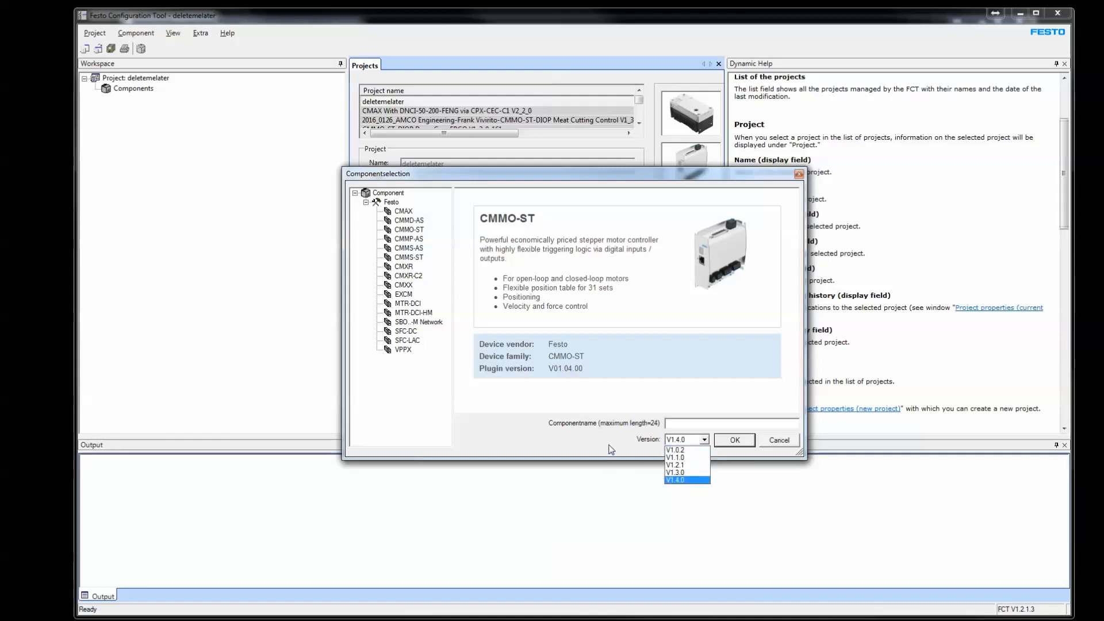
pyautogui.click(687, 473)
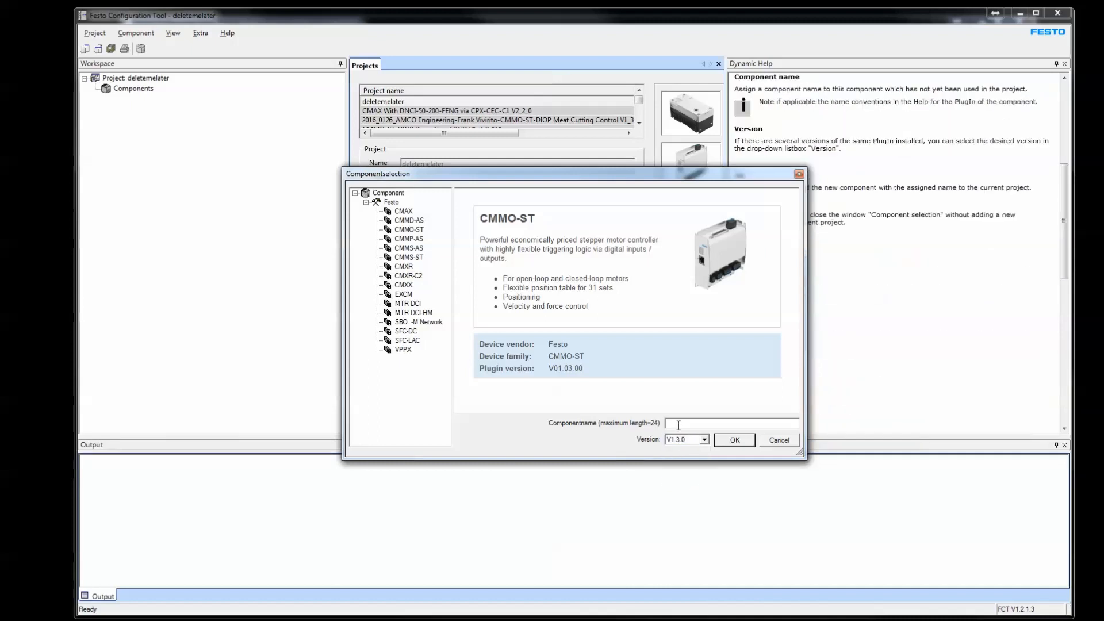
pyautogui.click(702, 441)
pyautogui.click(702, 442)
pyautogui.write('Axis')
pyautogui.click(735, 440)
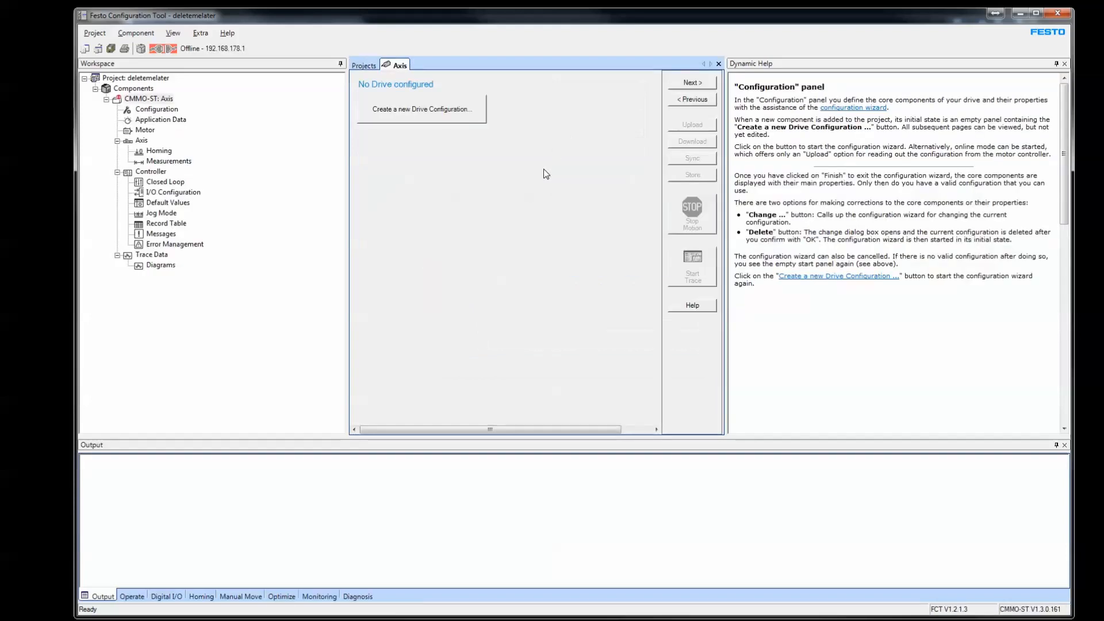
# Dismiss the drive configuration wizard and close the Dynamic Help pane to give the configuration page more room.
pyautogui.click(401, 117)
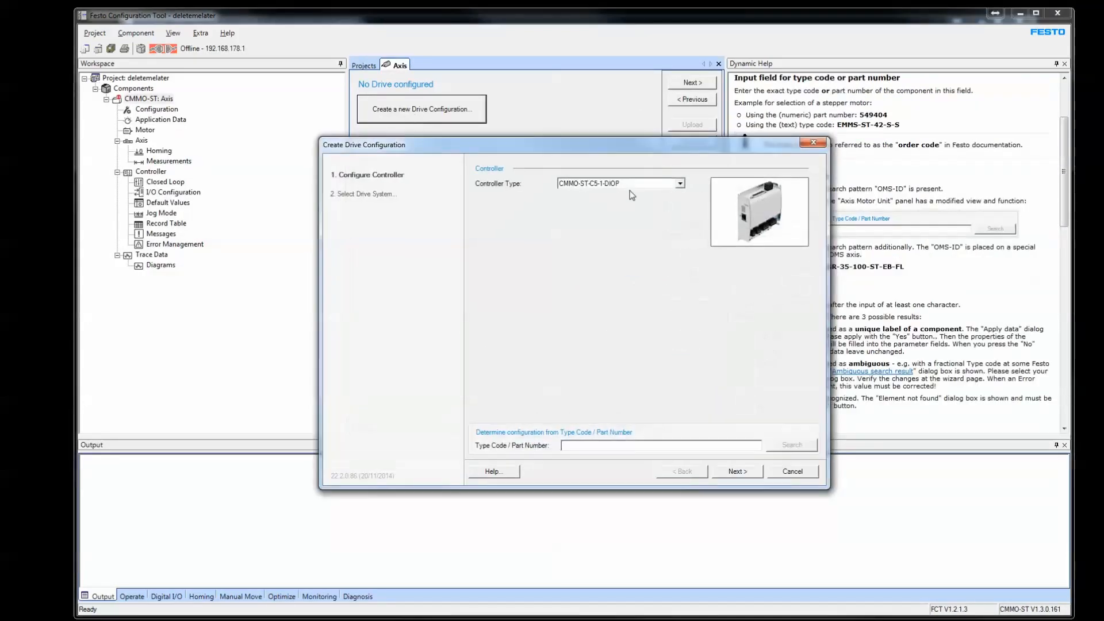
pyautogui.click(791, 471)
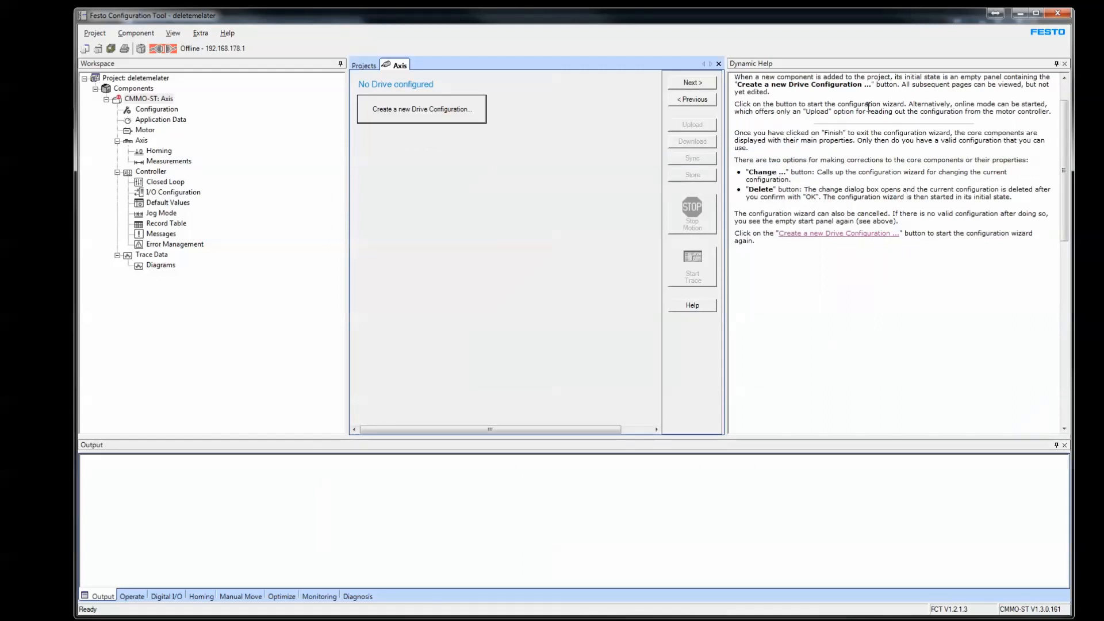
pyautogui.click(1064, 63)
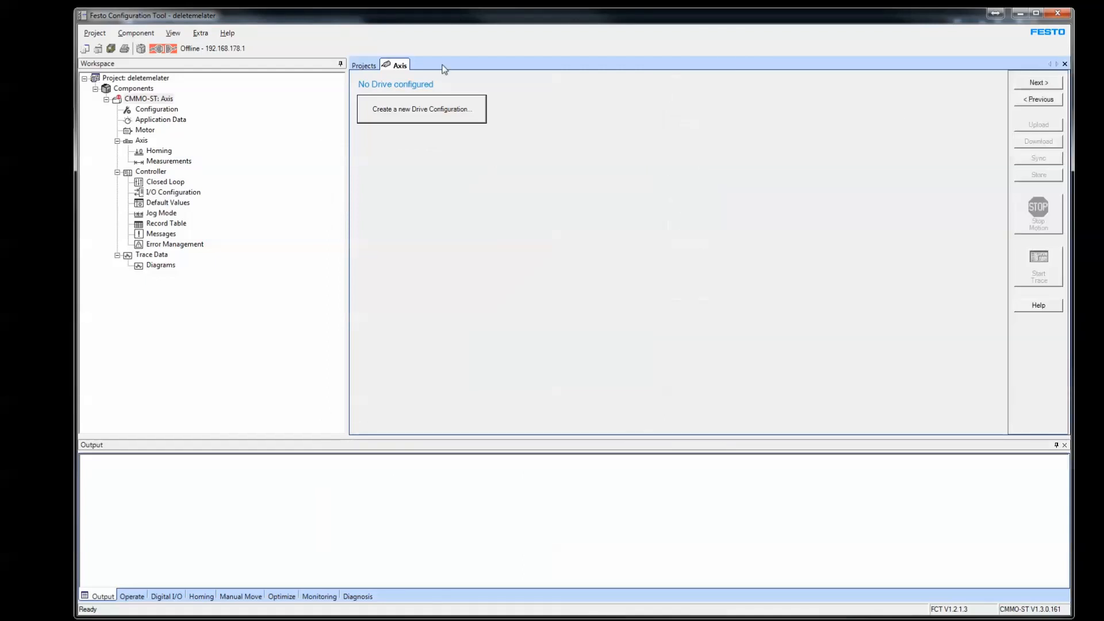
pyautogui.click(227, 33)
pyautogui.click(253, 45)
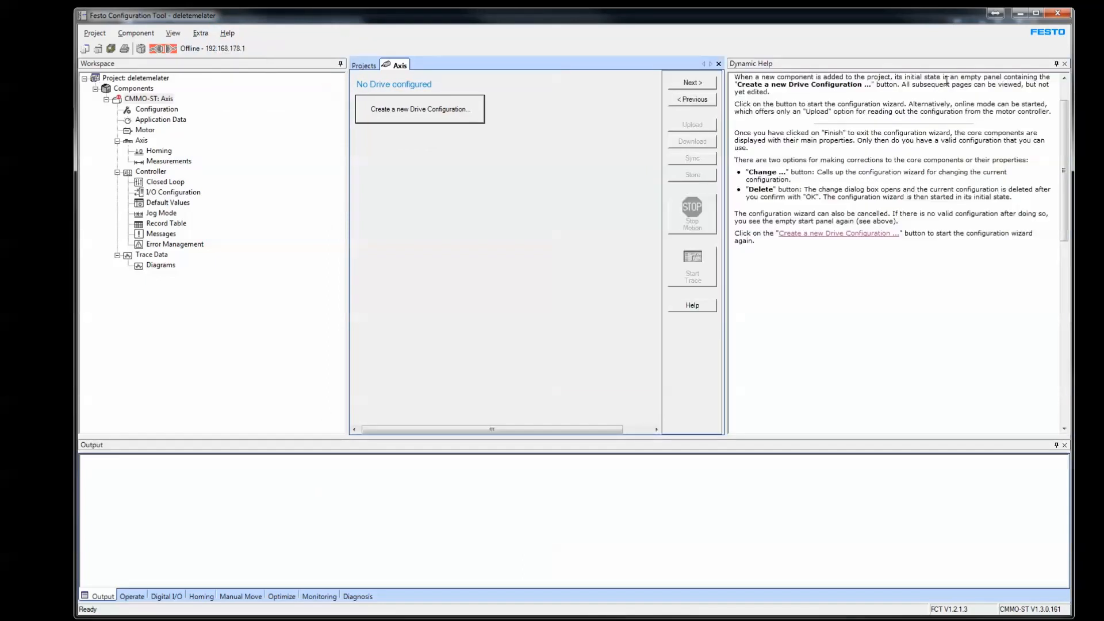
pyautogui.click(1064, 65)
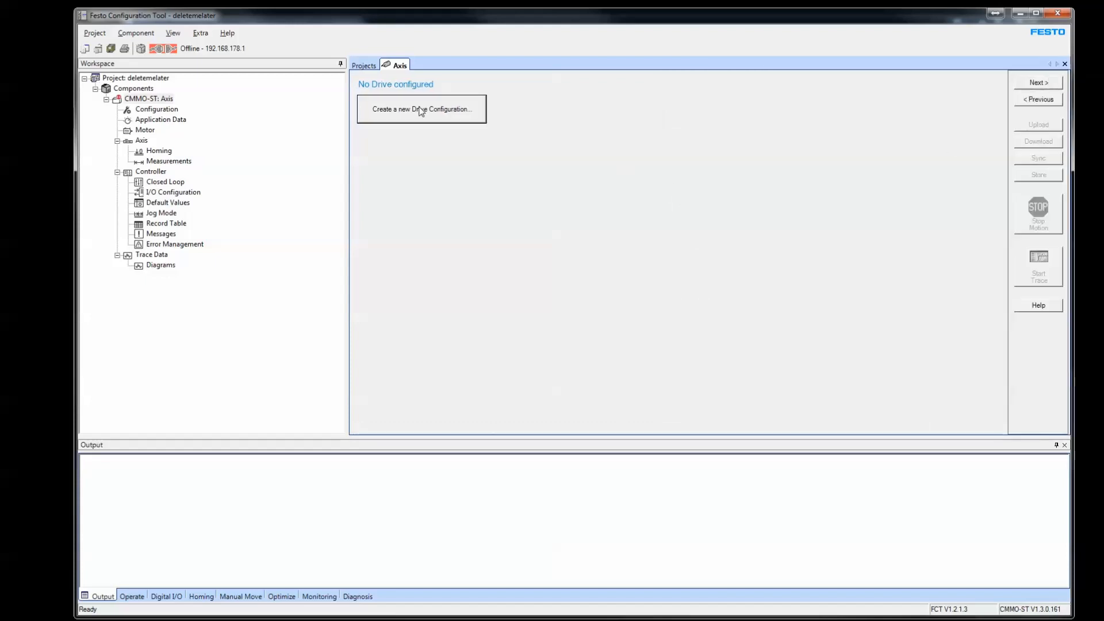
# Start a new drive configuration with the CMMO-ST-C5-1-DIOP controller and Festo Axis Motor Unit as the drive system.
pyautogui.click(472, 110)
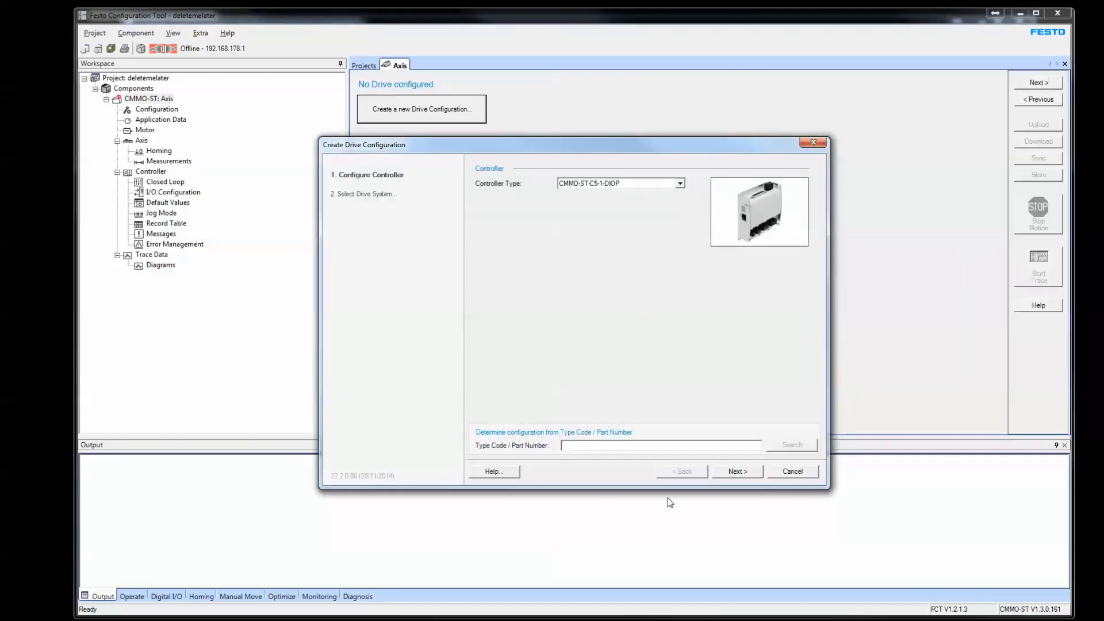
pyautogui.click(660, 184)
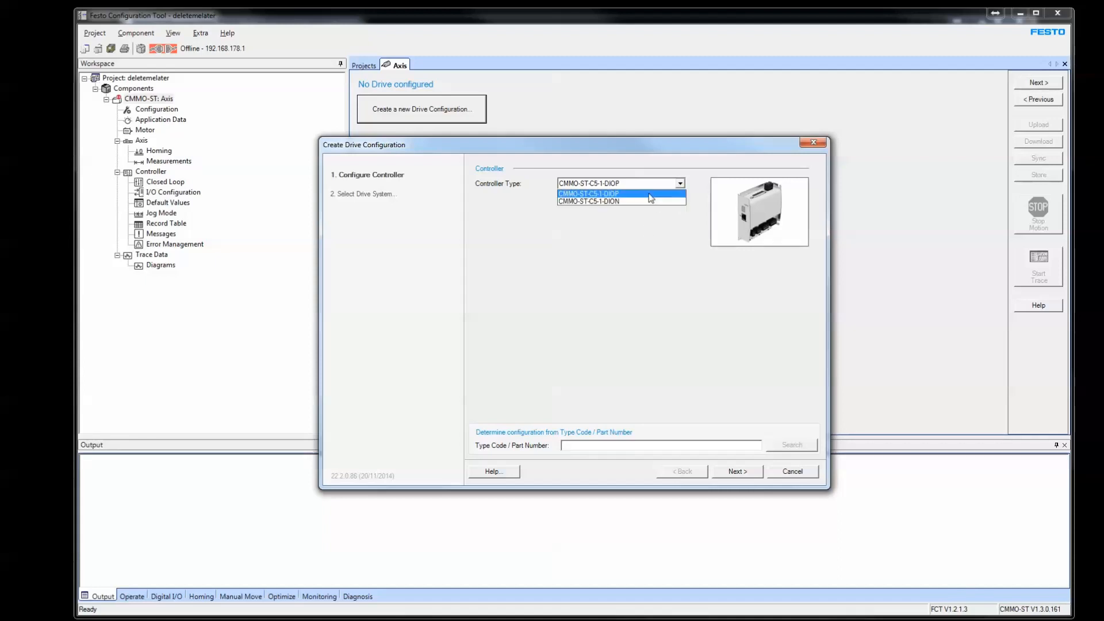
pyautogui.click(647, 274)
pyautogui.click(737, 471)
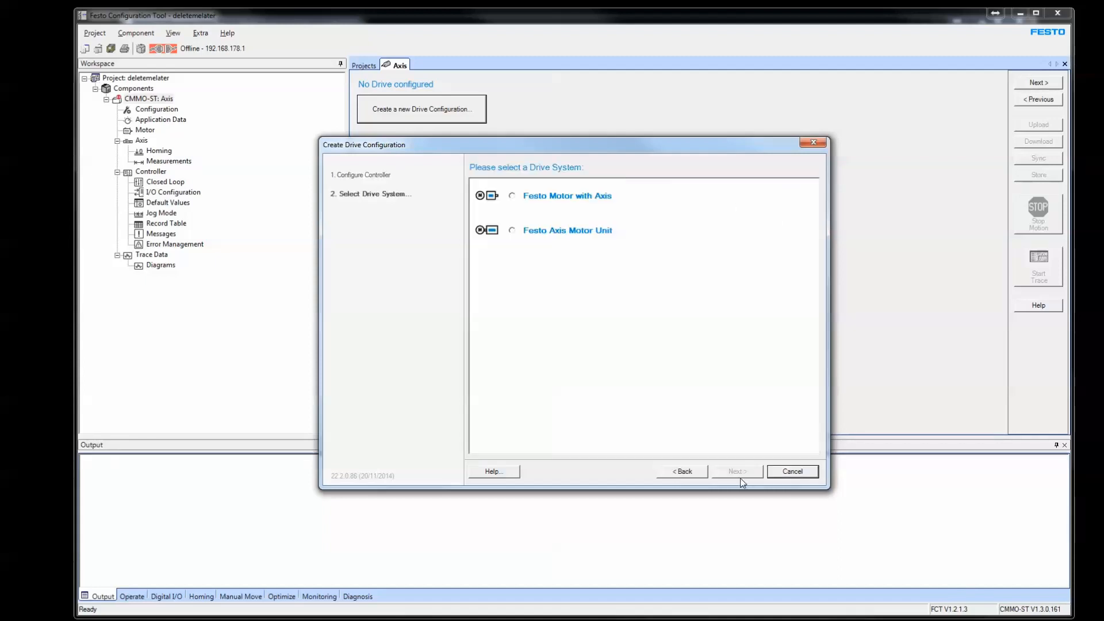
pyautogui.click(565, 196)
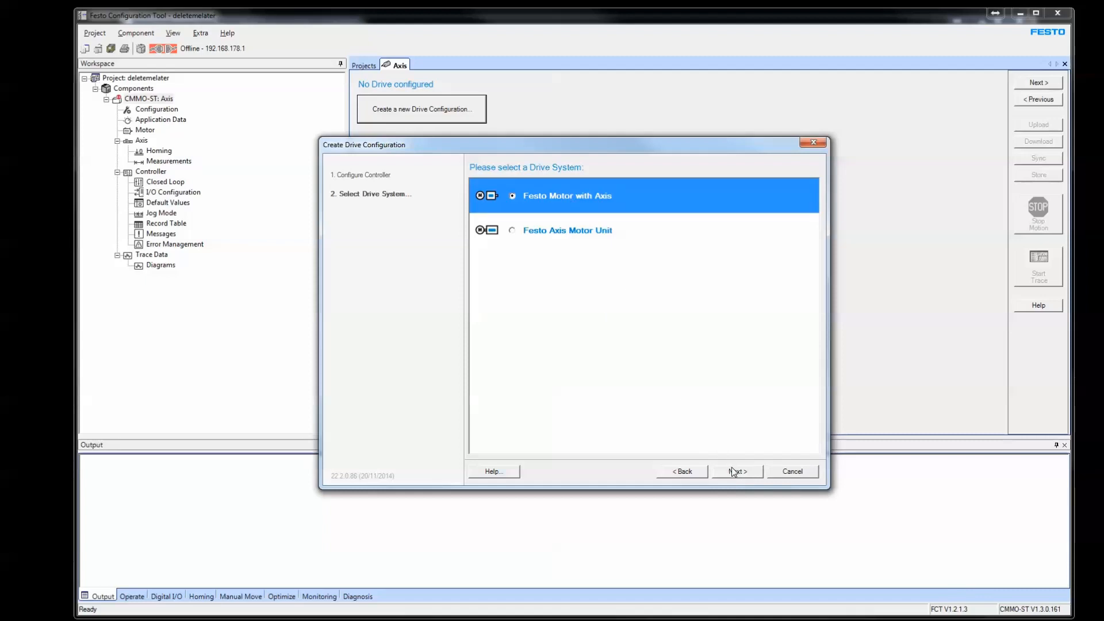
pyautogui.click(732, 468)
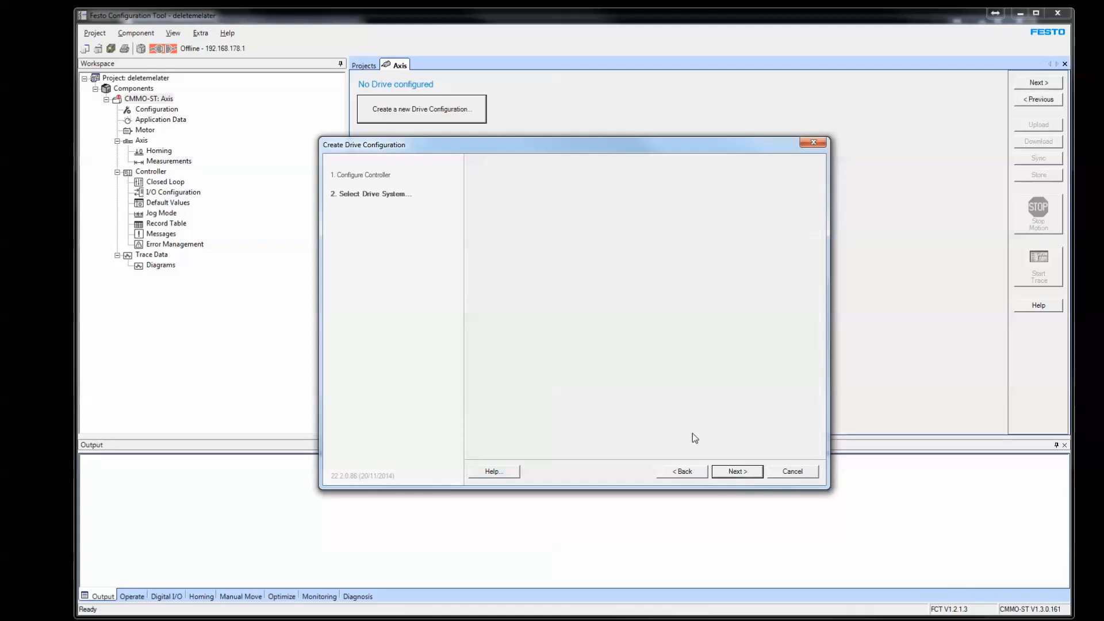
pyautogui.click(683, 472)
pyautogui.click(556, 233)
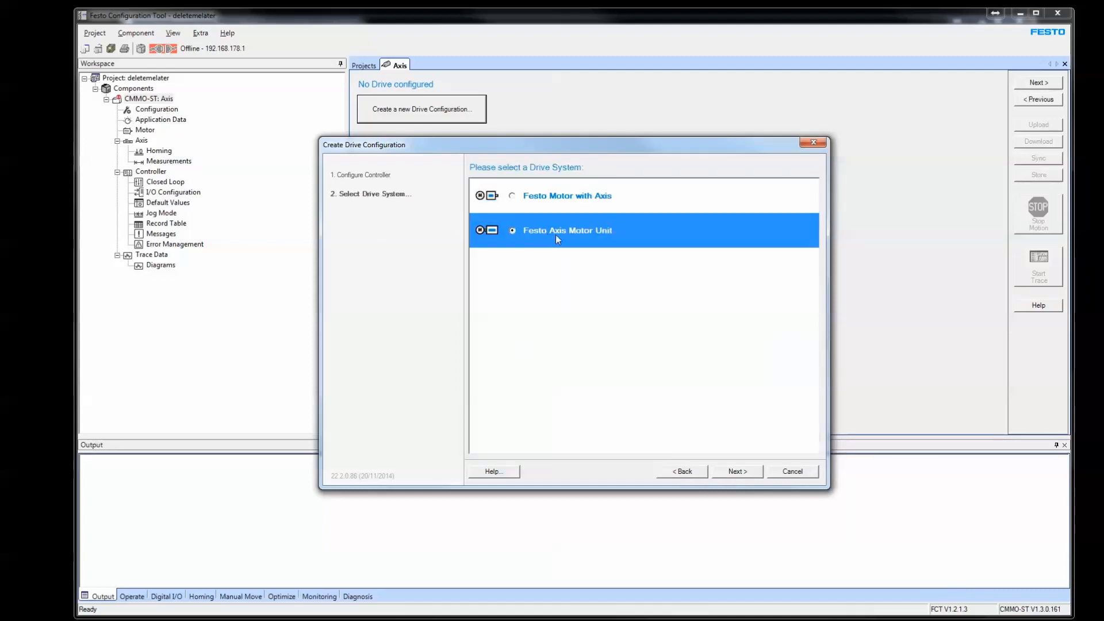
pyautogui.click(737, 471)
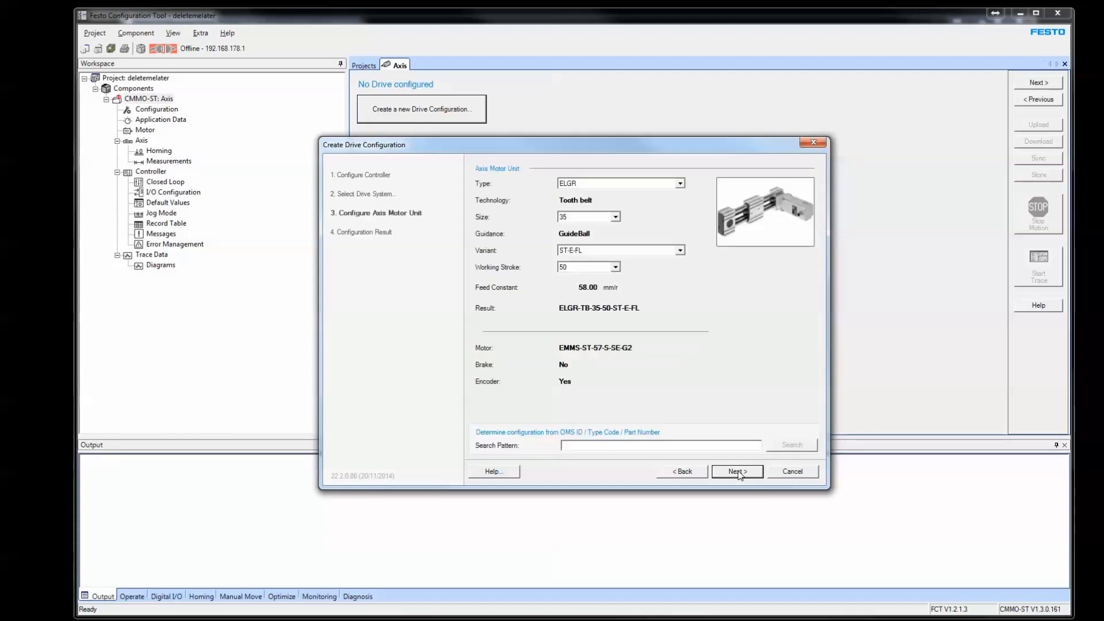
# Configure the axis motor unit as an EPCO of size 25 with GuideBall guidance and a 200 working stroke, and finish the wizard.
pyautogui.click(610, 183)
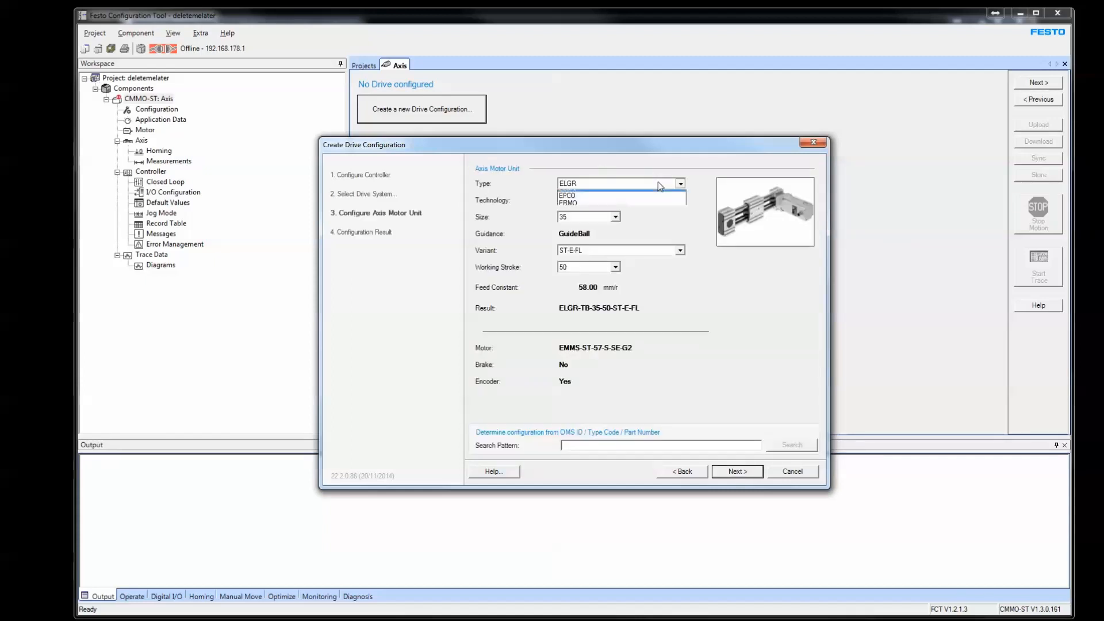
pyautogui.click(598, 202)
pyautogui.click(616, 219)
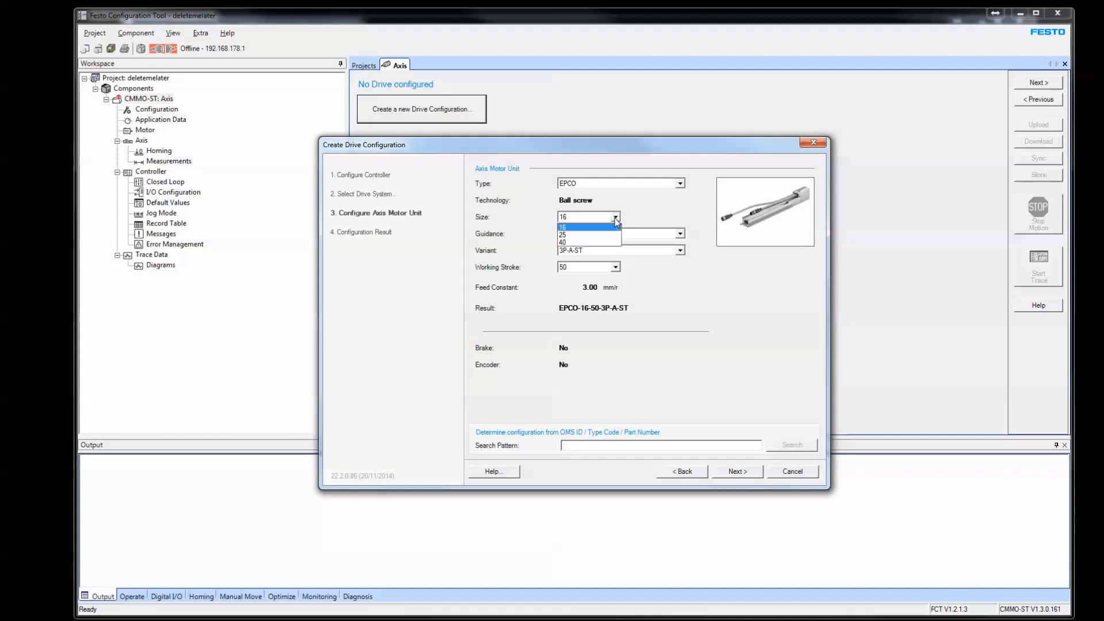
pyautogui.click(606, 228)
pyautogui.click(615, 219)
pyautogui.click(591, 236)
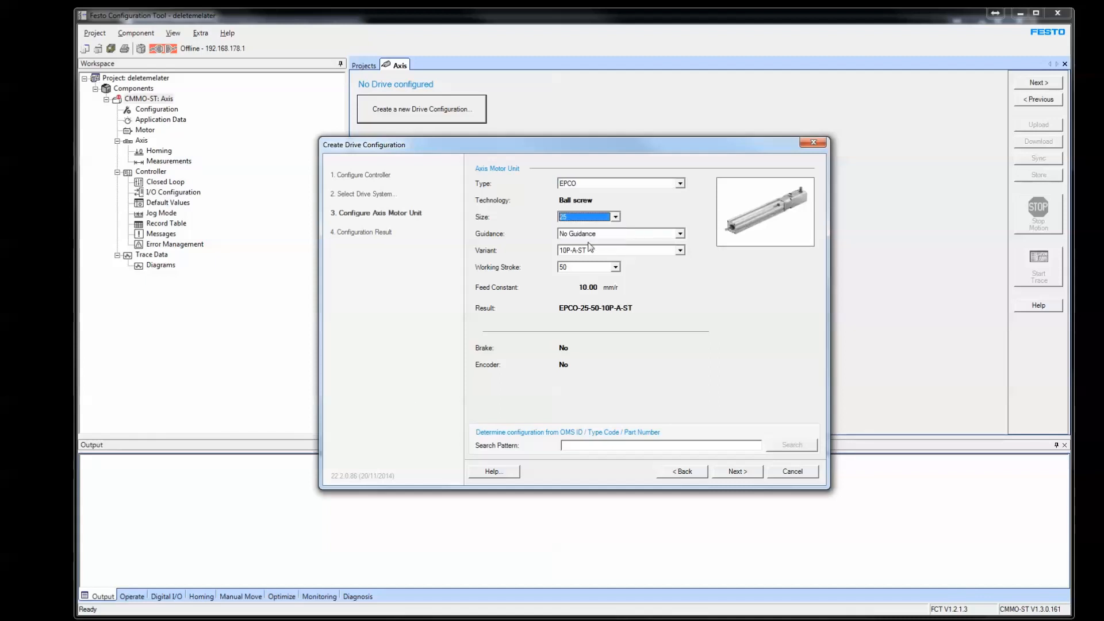
pyautogui.click(596, 233)
pyautogui.click(594, 253)
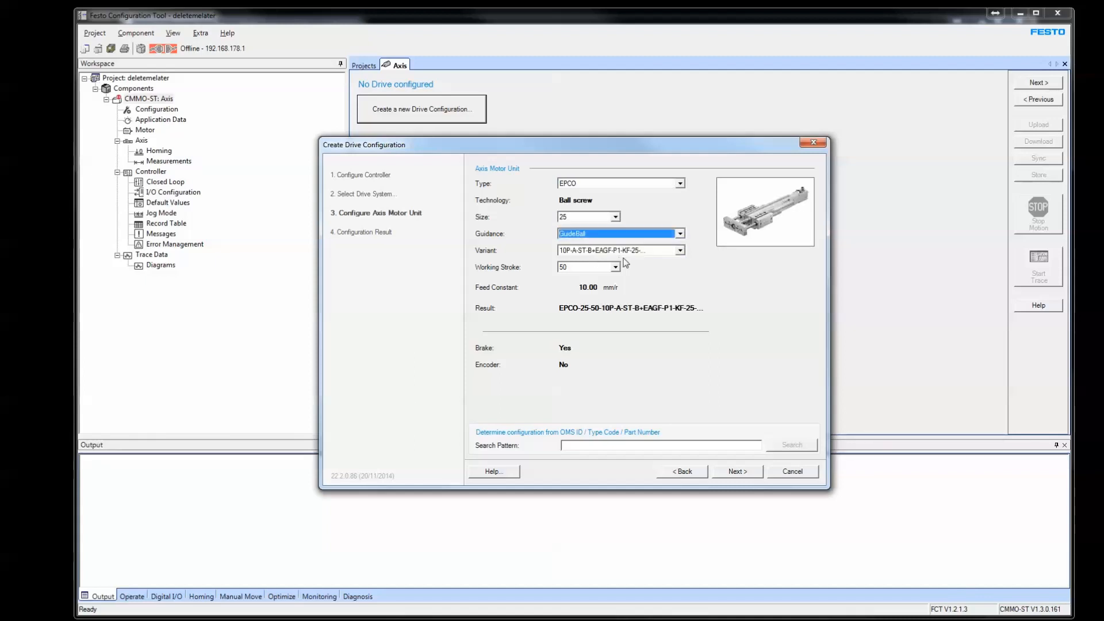
pyautogui.click(616, 267)
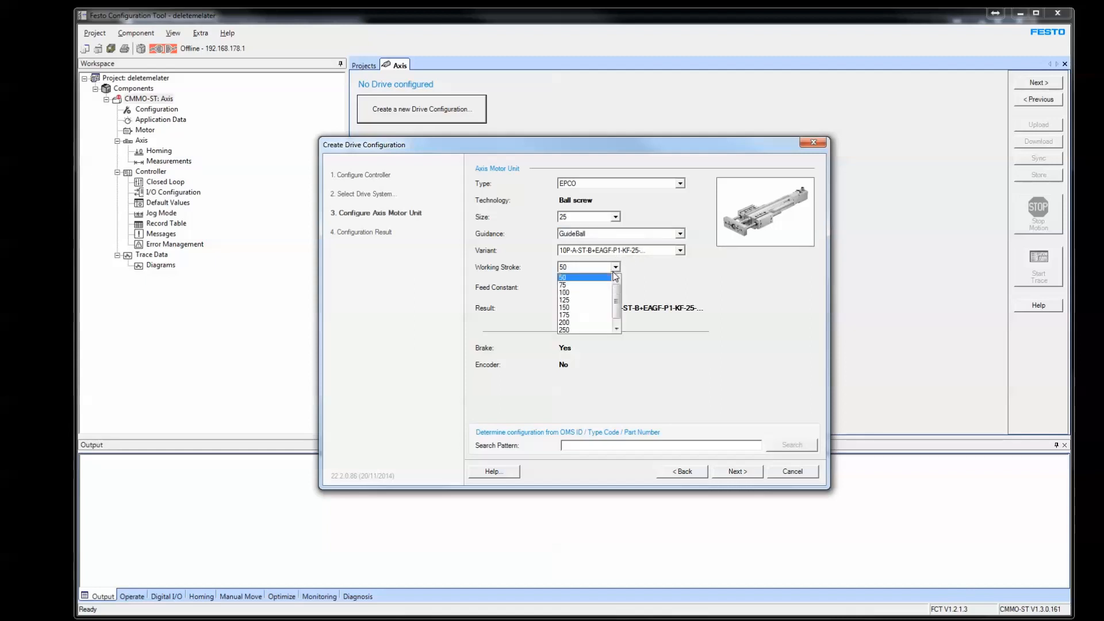
pyautogui.click(737, 471)
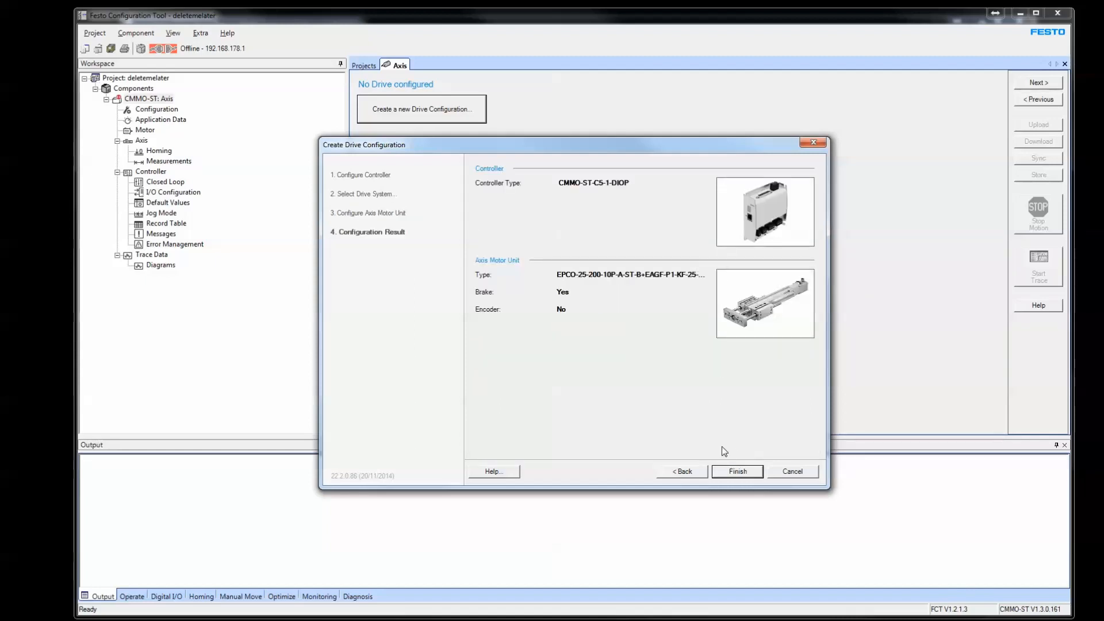
pyautogui.click(745, 473)
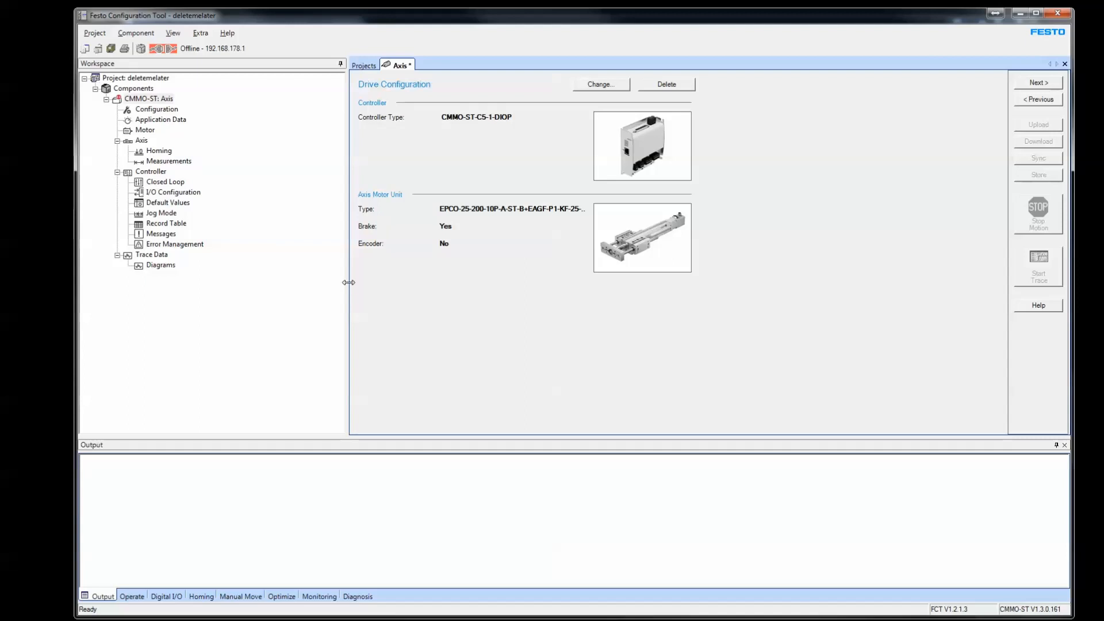
# Narrow the workspace tree and delete the currently open "deletemelater" project.
pyautogui.moveTo(348, 282); pyautogui.dragTo(263, 275)
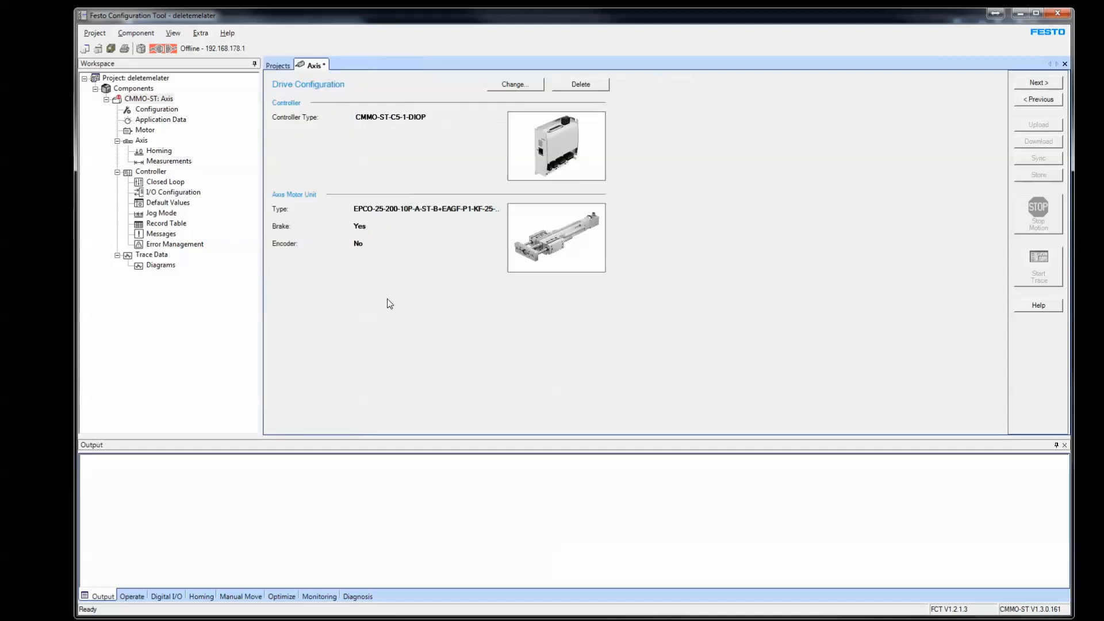
pyautogui.rightClick(158, 78)
pyautogui.click(190, 130)
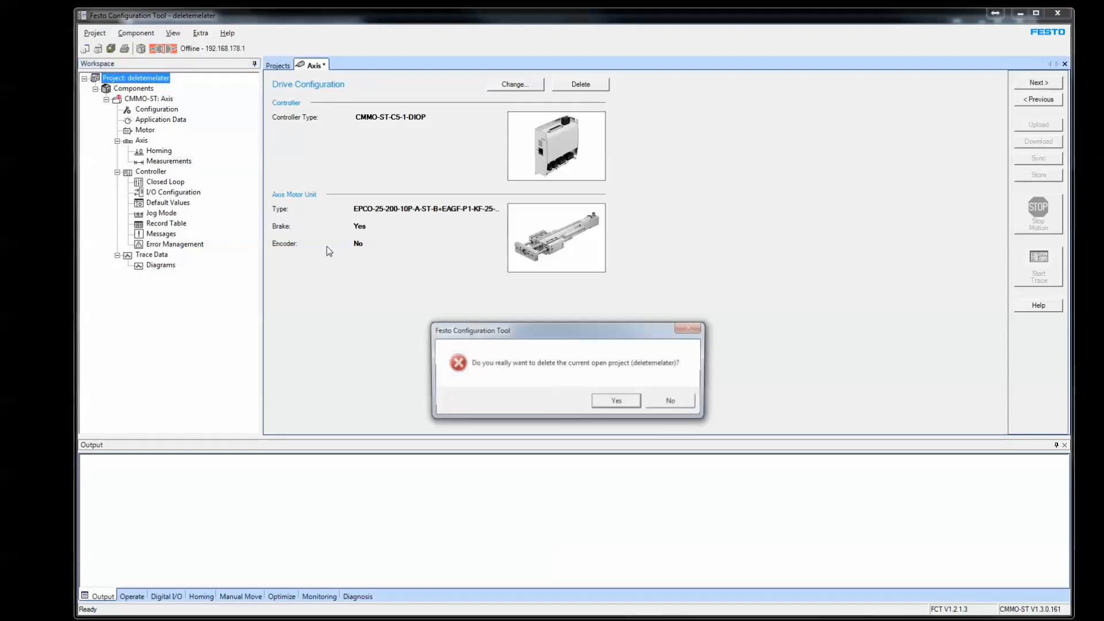
pyautogui.click(616, 401)
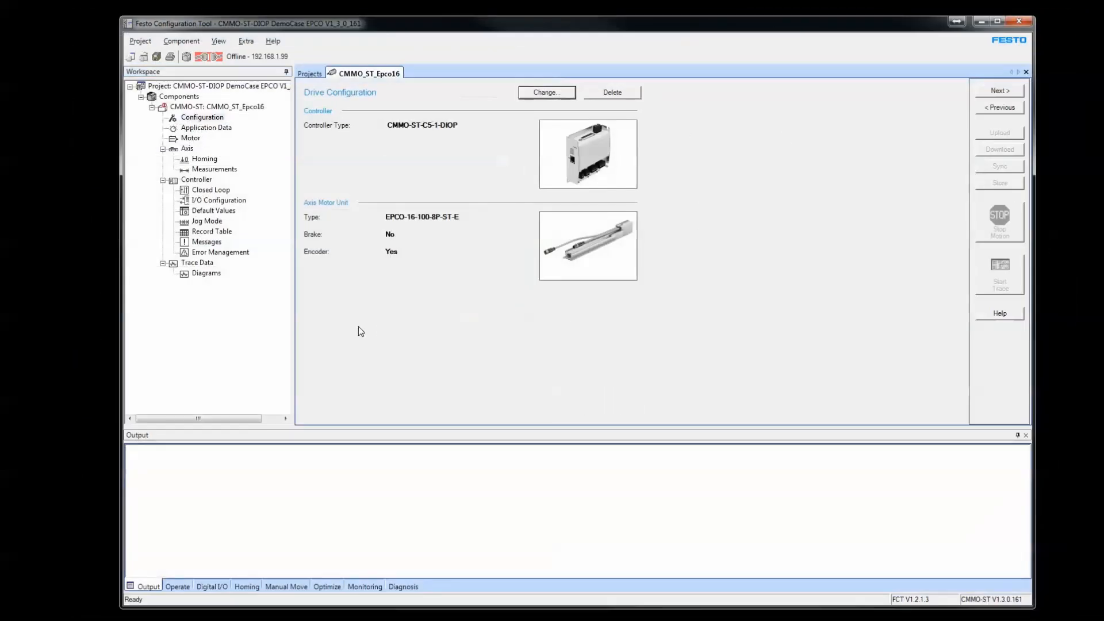
# Review the drive configuration and the control profile choices in the application data's operation modes.
pyautogui.click(225, 113)
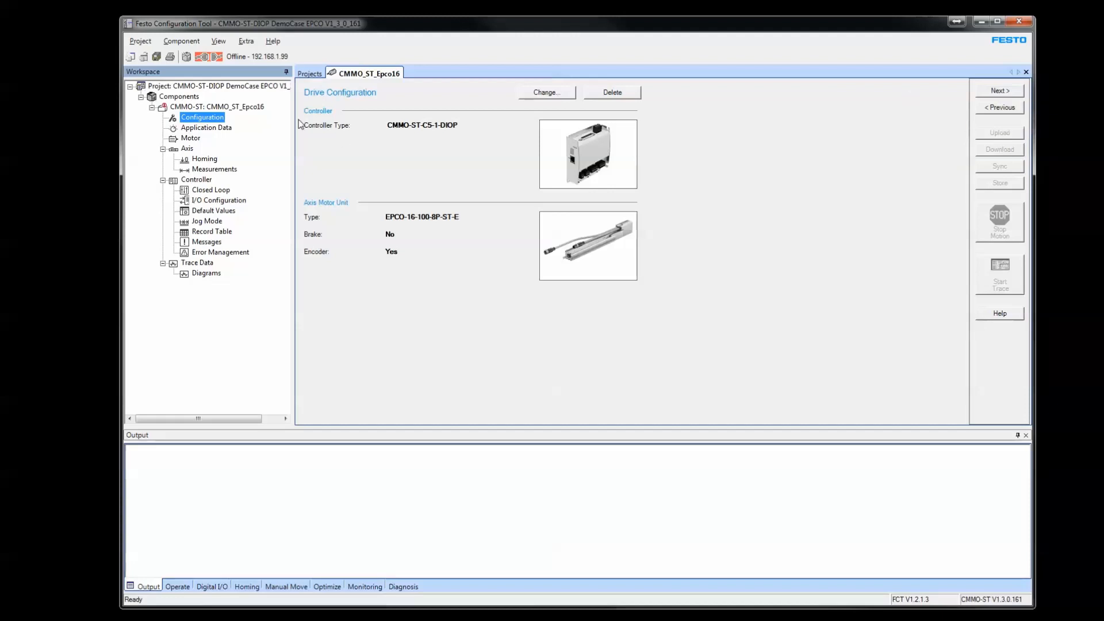
pyautogui.click(998, 92)
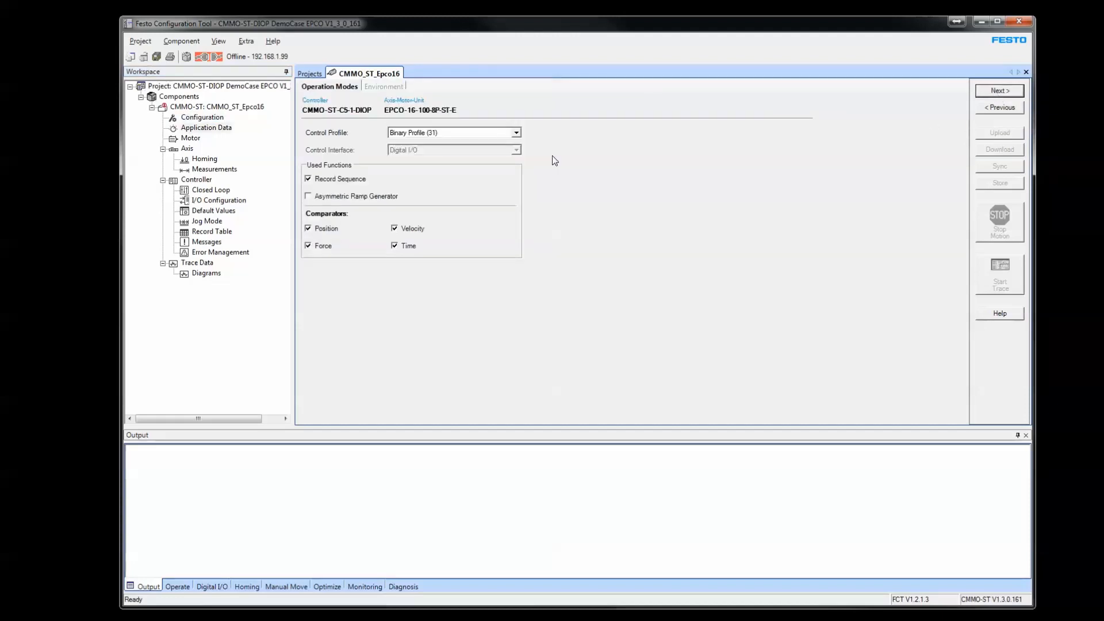
pyautogui.click(515, 132)
pyautogui.click(515, 133)
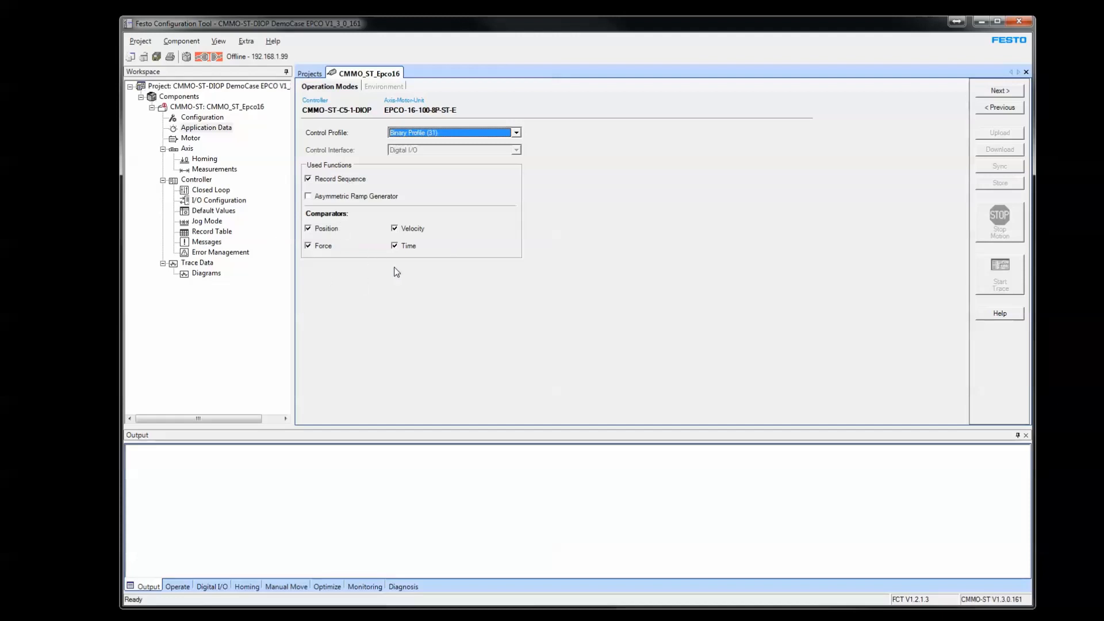
# Set the base load to 2.5 kg in the environment settings and accept recalculating the dependent values.
pyautogui.click(1001, 92)
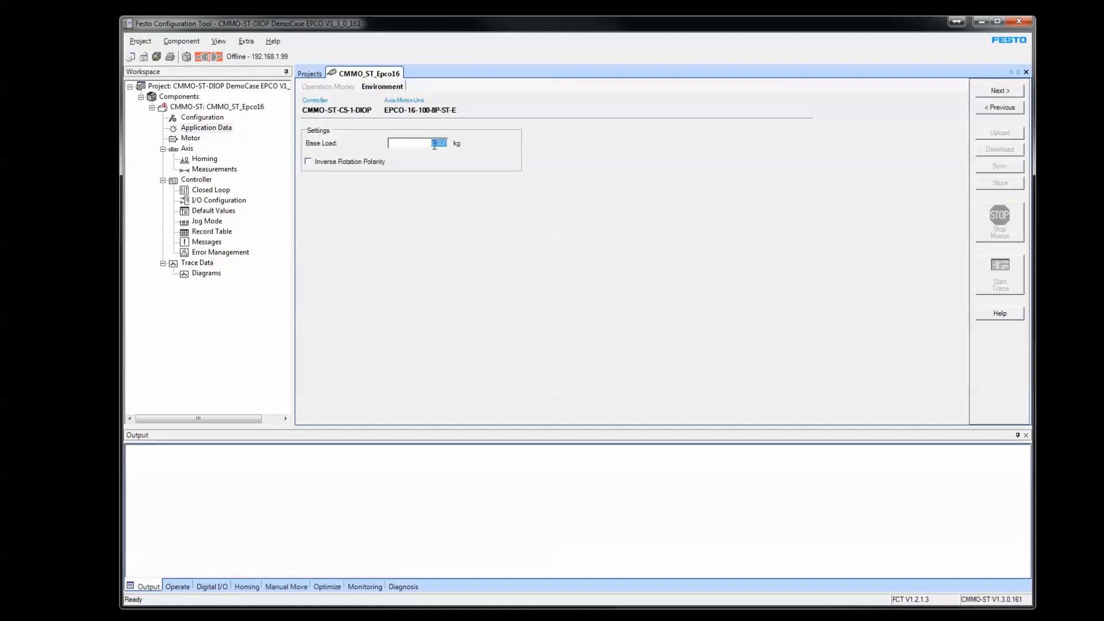
pyautogui.write('2.5')
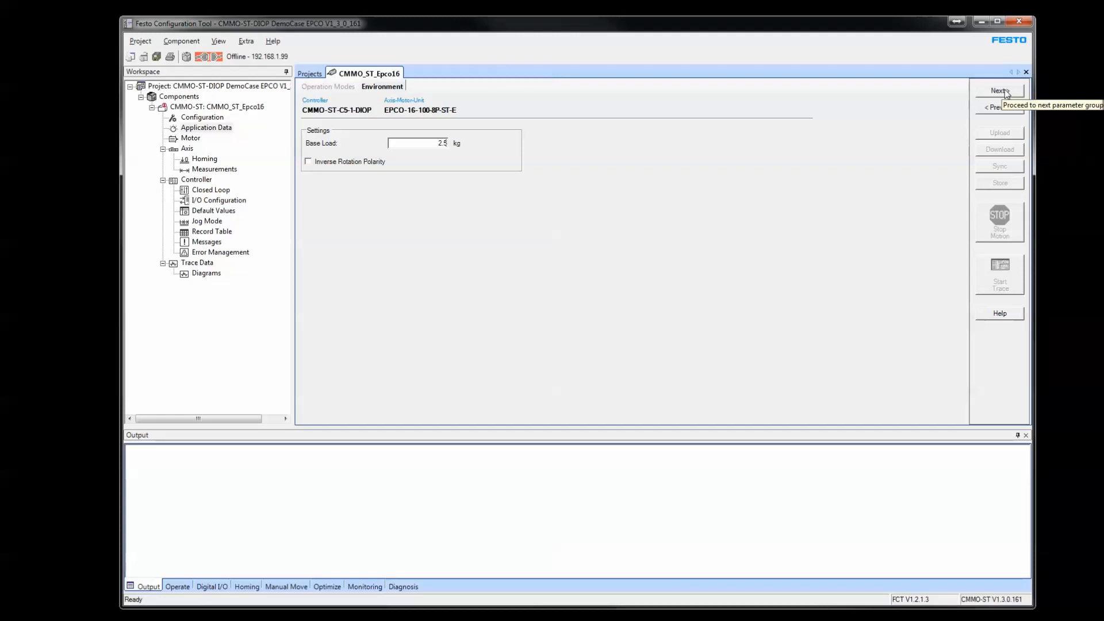
pyautogui.click(200, 130)
pyautogui.click(615, 405)
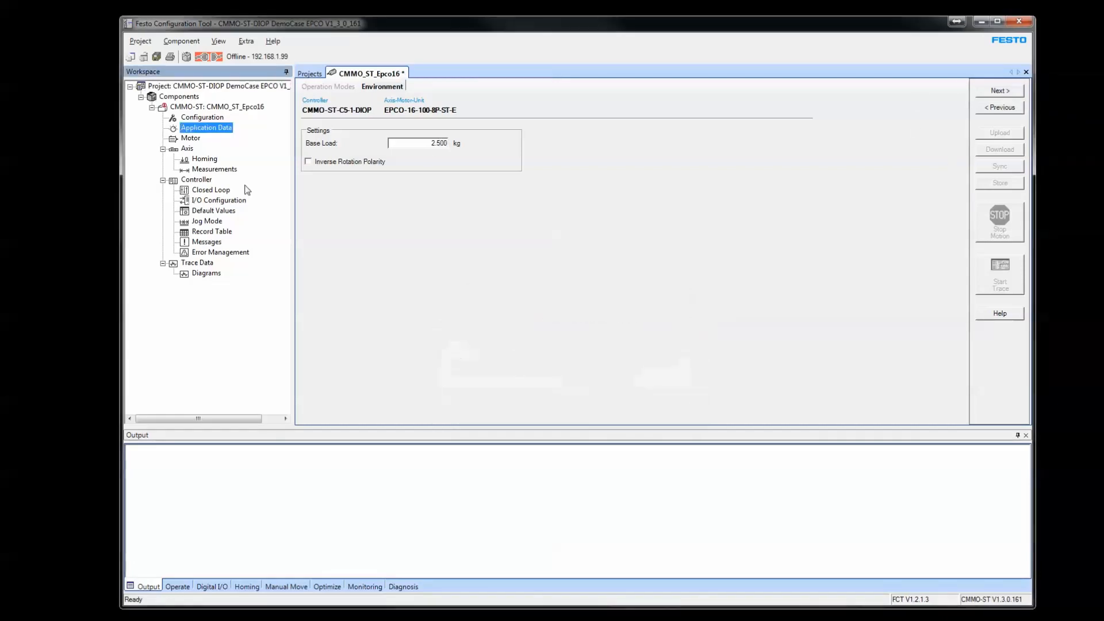
# Set the base load to 3.00 kg, accept resetting dependent values and recalculating the closed loop, and show the closed-loop settings.
pyautogui.click(202, 117)
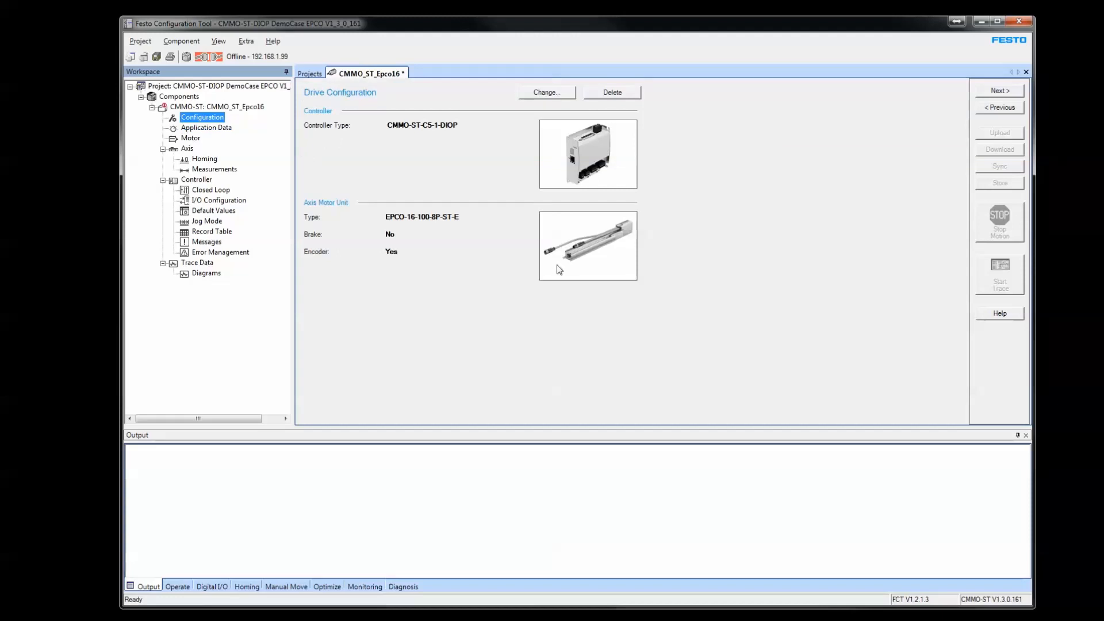
pyautogui.click(211, 131)
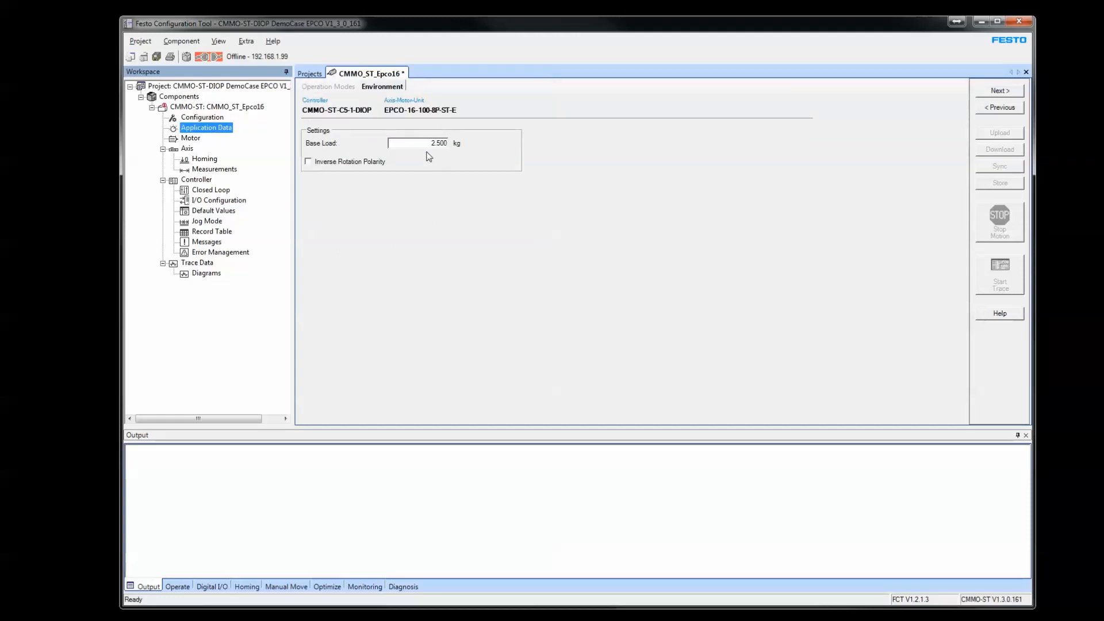
pyautogui.moveTo(428, 146); pyautogui.dragTo(513, 150)
pyautogui.write('3.00')
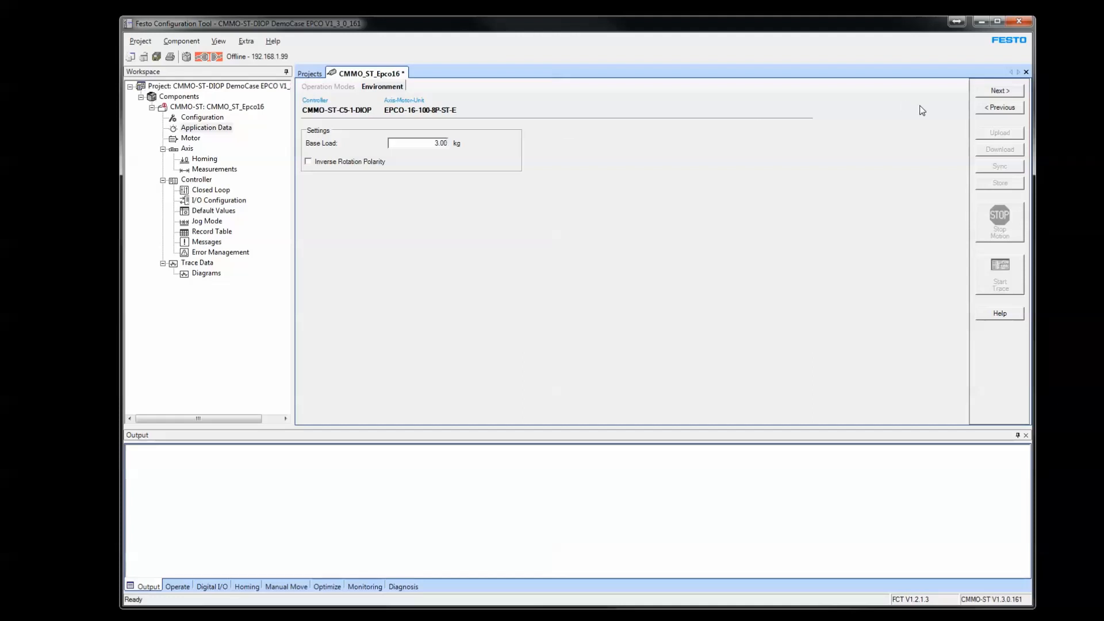
pyautogui.click(991, 94)
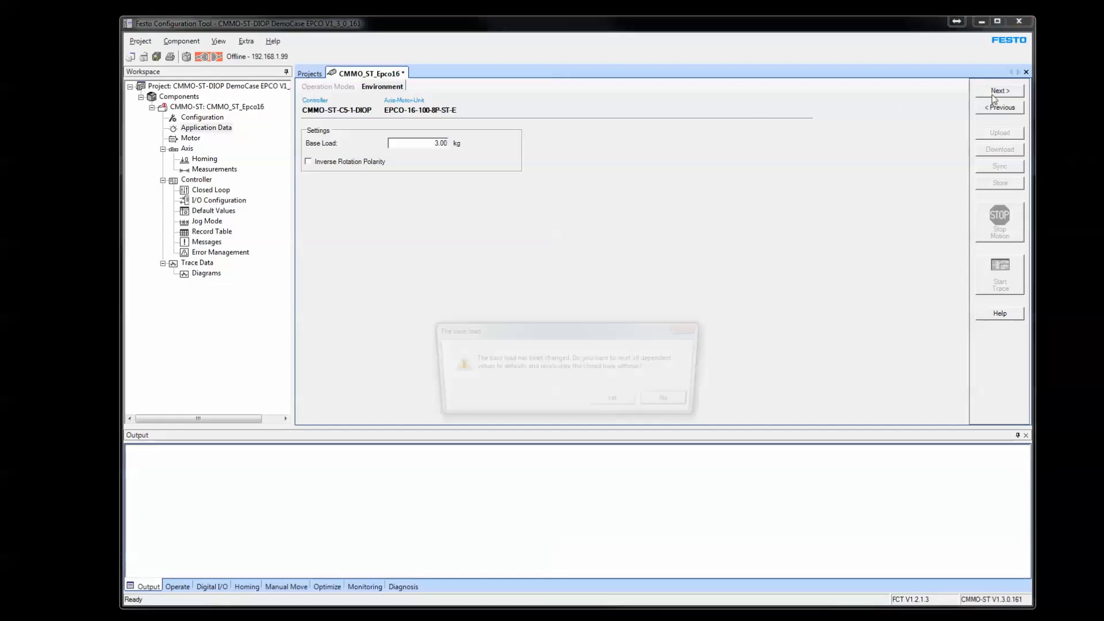
pyautogui.moveTo(552, 336); pyautogui.dragTo(516, 203)
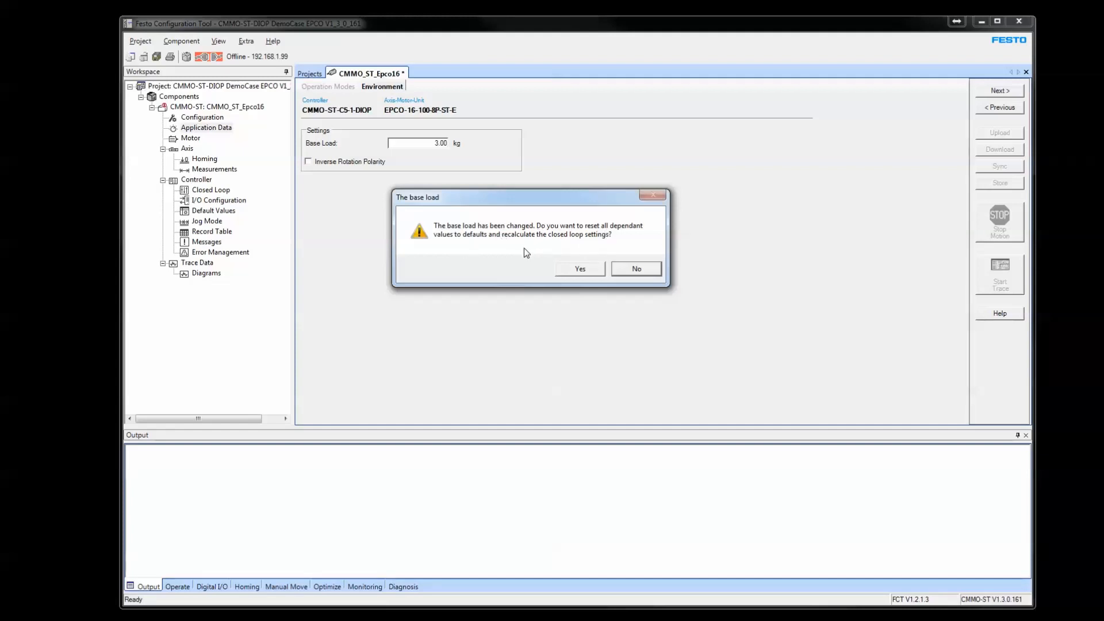
pyautogui.click(580, 269)
pyautogui.click(211, 191)
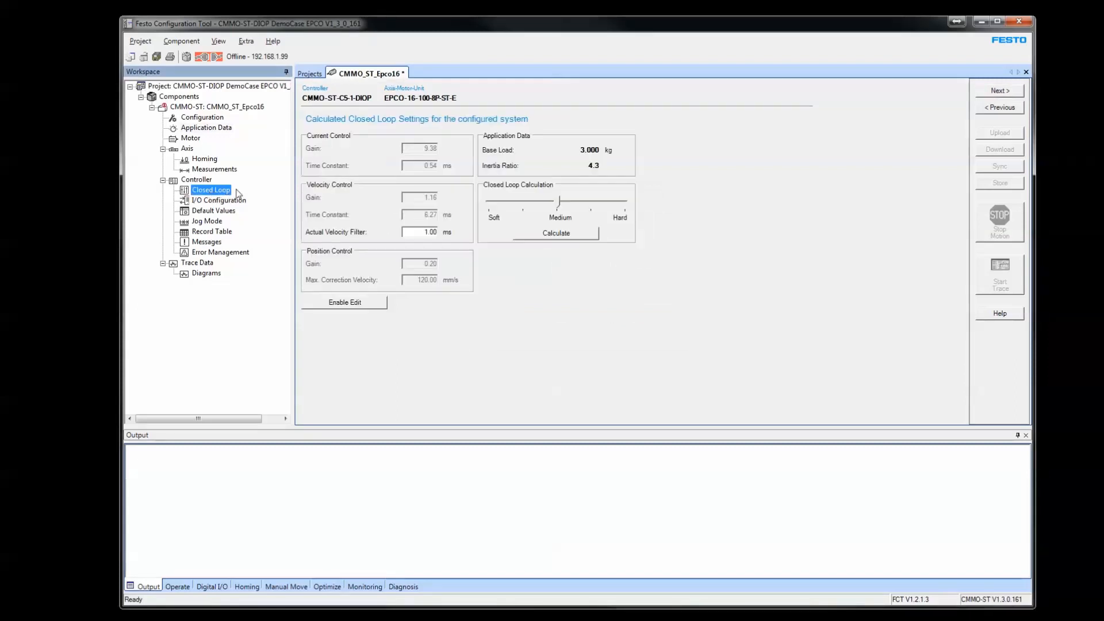
# Step from the drive configuration to the motor operation settings, and unlock and relock the motor parameters for editing.
pyautogui.click(199, 119)
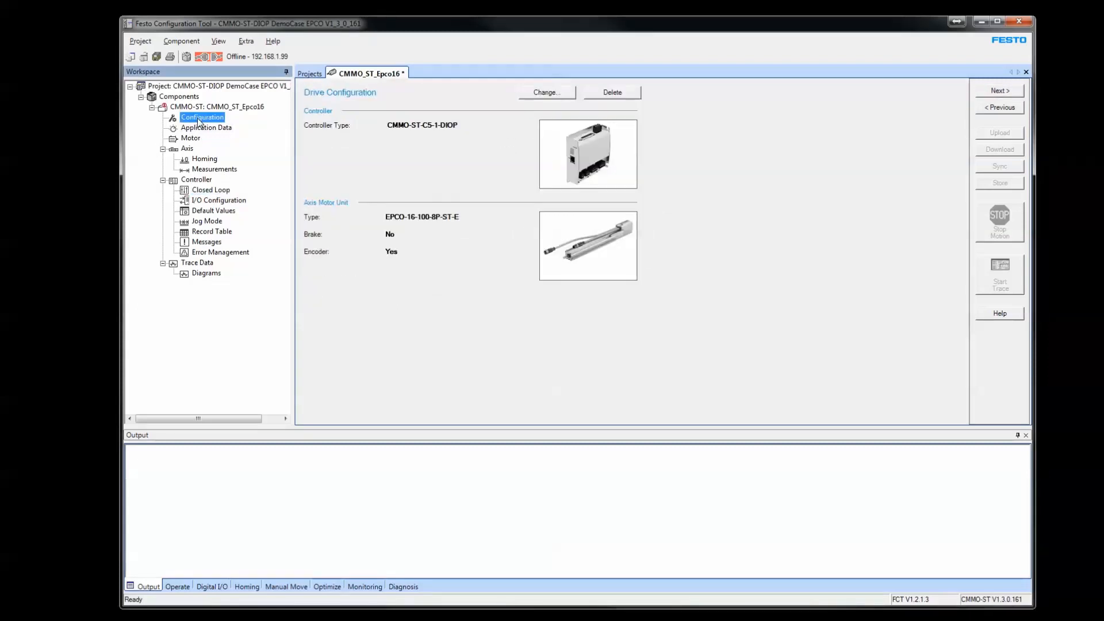
pyautogui.click(984, 94)
pyautogui.click(986, 94)
pyautogui.click(988, 93)
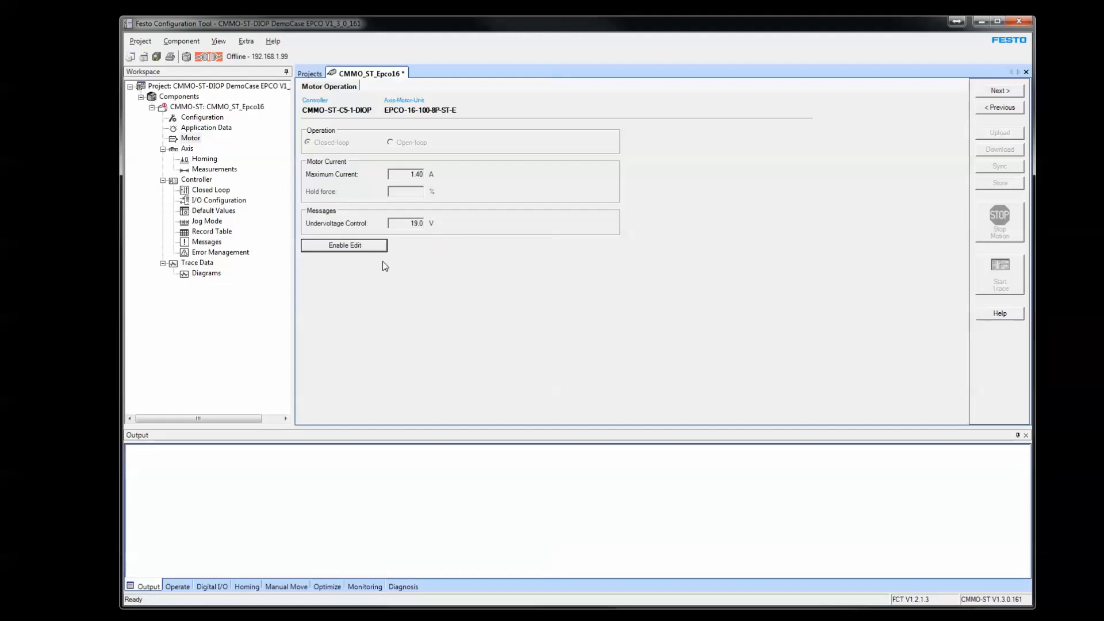
pyautogui.click(354, 245)
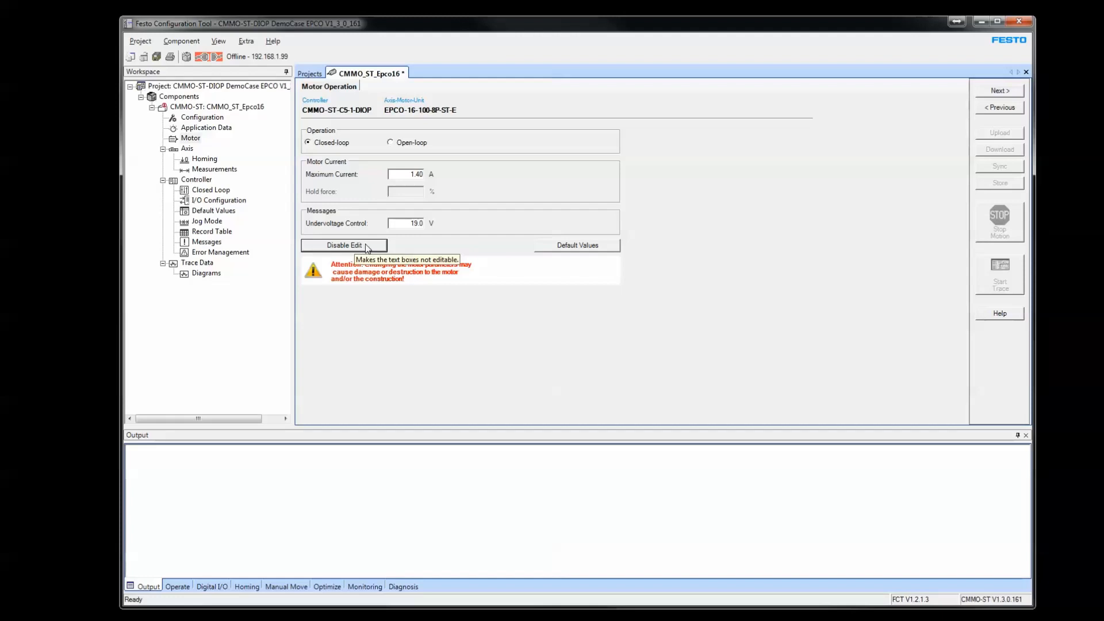
pyautogui.click(352, 246)
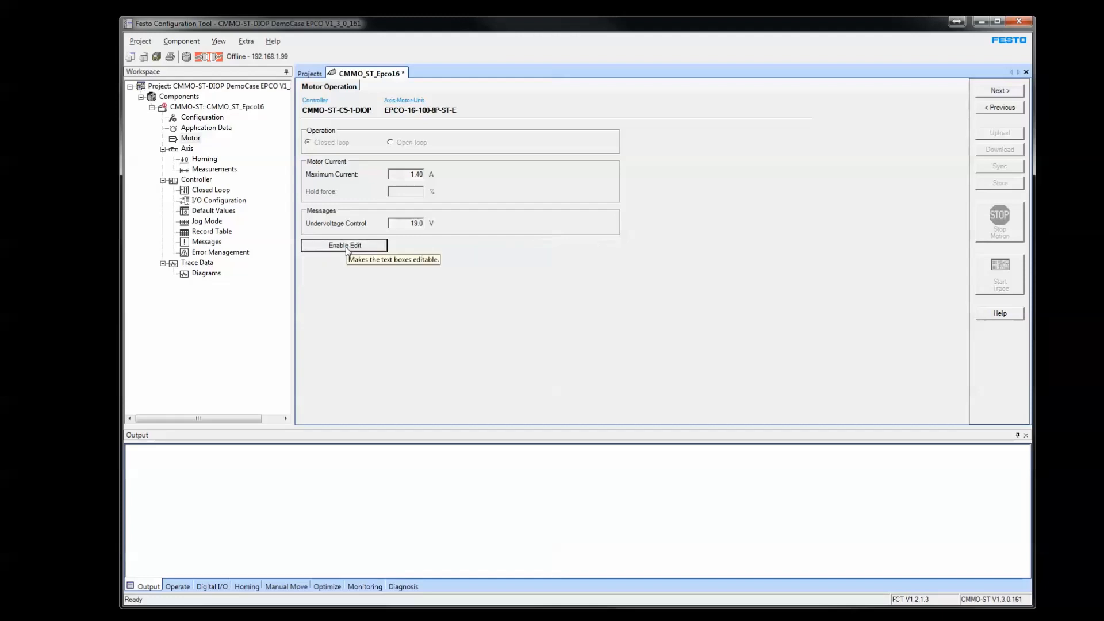
# Unlock the axis limits and examine the quick stop, acceleration and velocity limits.
pyautogui.click(1000, 92)
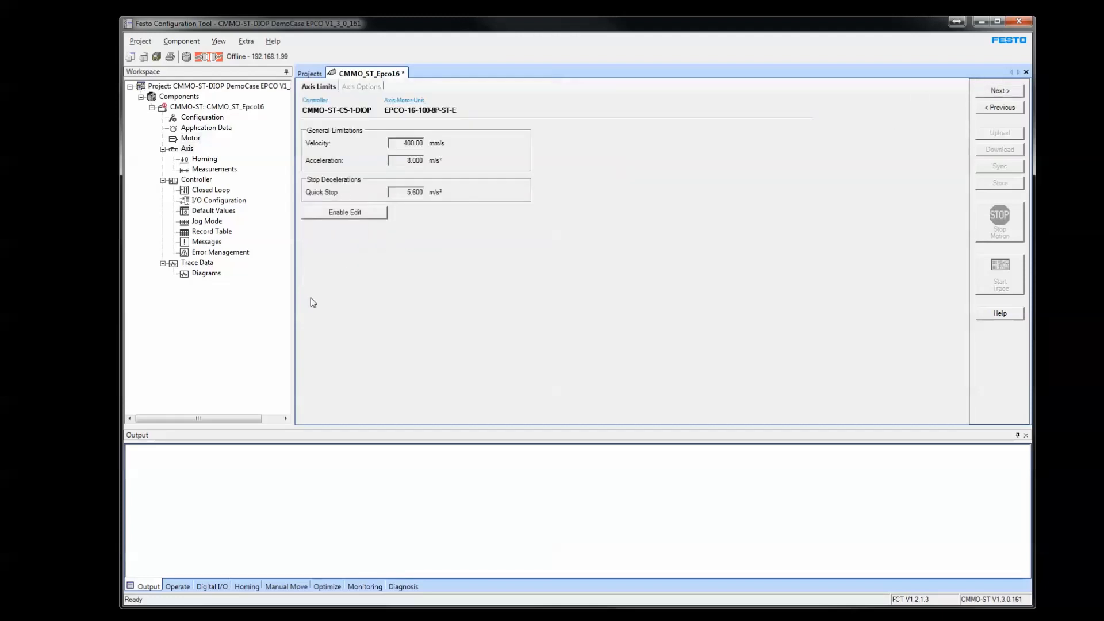
pyautogui.click(364, 216)
pyautogui.doubleClick(408, 192)
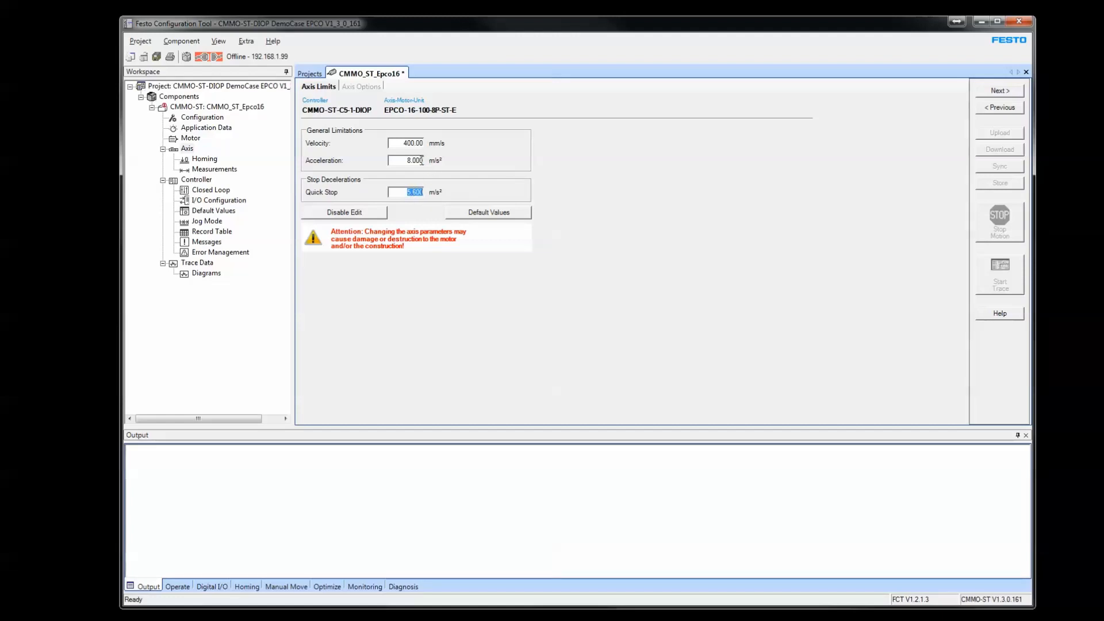
pyautogui.moveTo(414, 165)
pyautogui.moveTo(400, 144); pyautogui.dragTo(456, 154)
# Review the homing switch type options and the available targets for the homing method.
pyautogui.click(1006, 92)
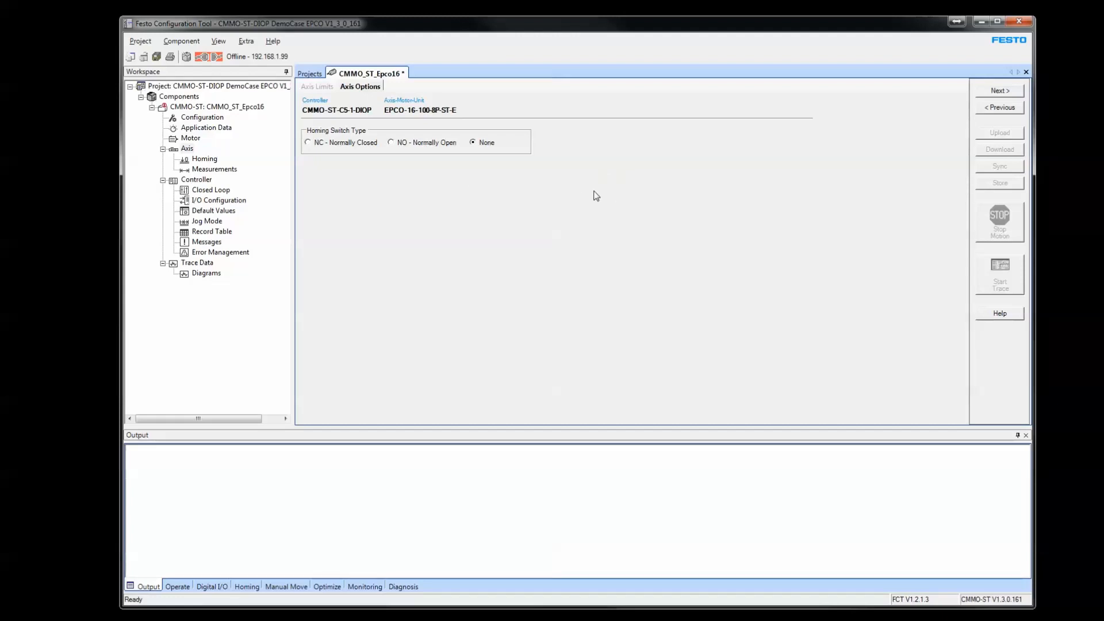
pyautogui.click(1005, 91)
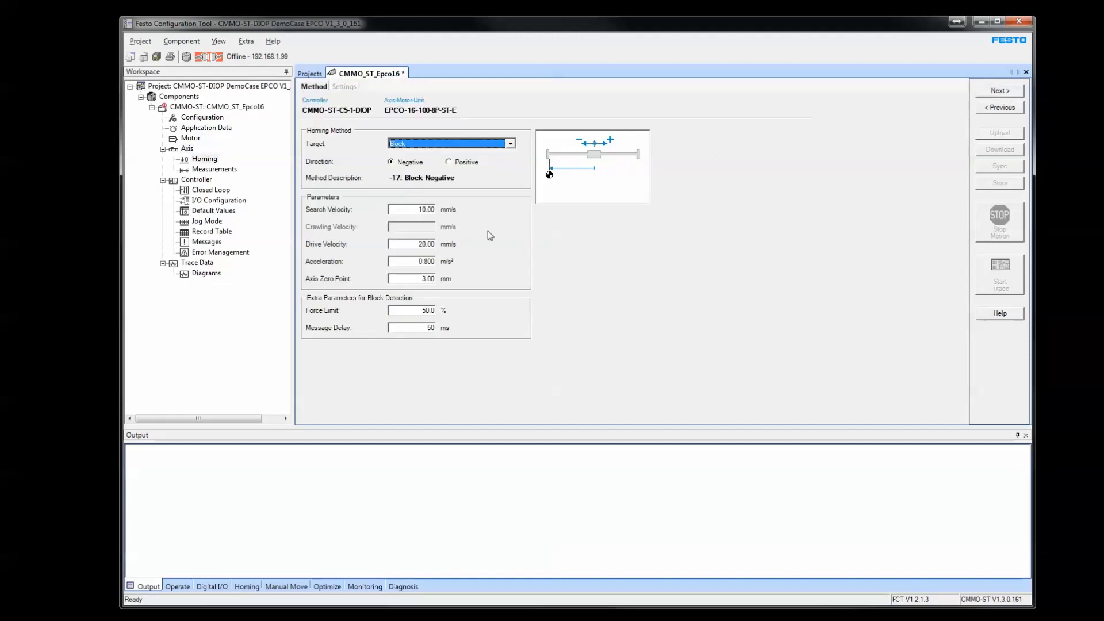
pyautogui.click(511, 143)
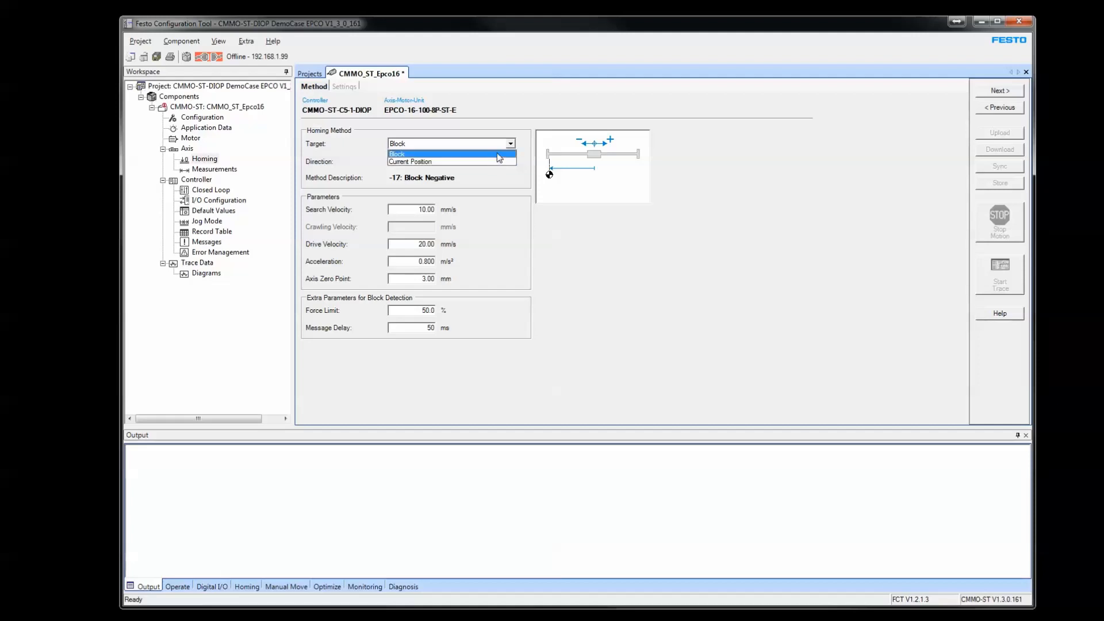
pyautogui.click(524, 118)
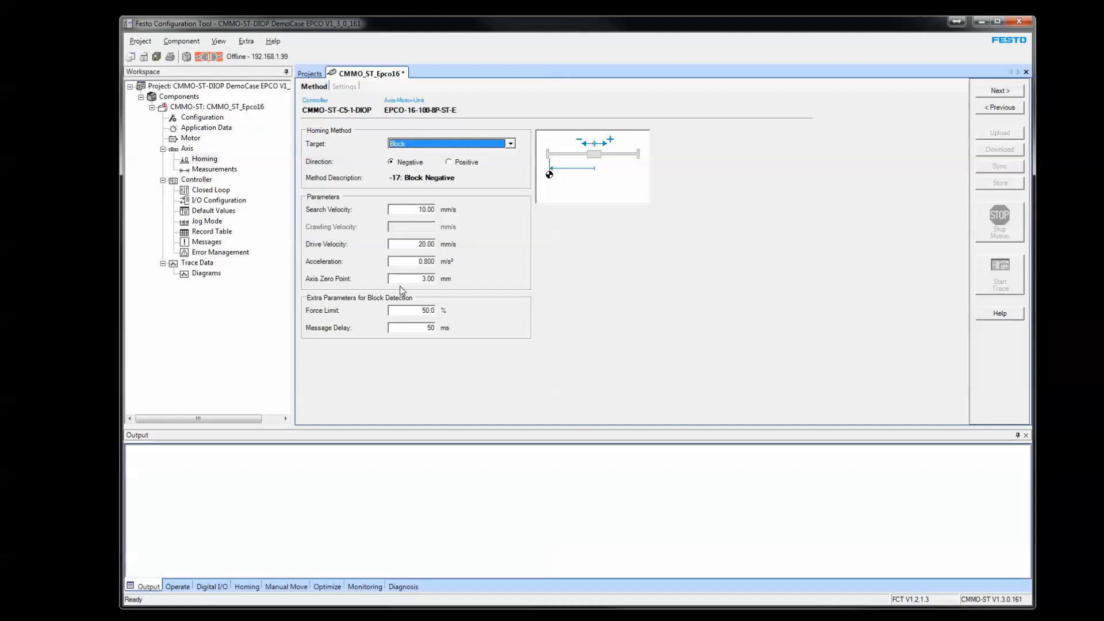
# Step through to the axis measurements and return to the homing method to examine its axis zero point.
pyautogui.click(998, 92)
pyautogui.click(998, 92)
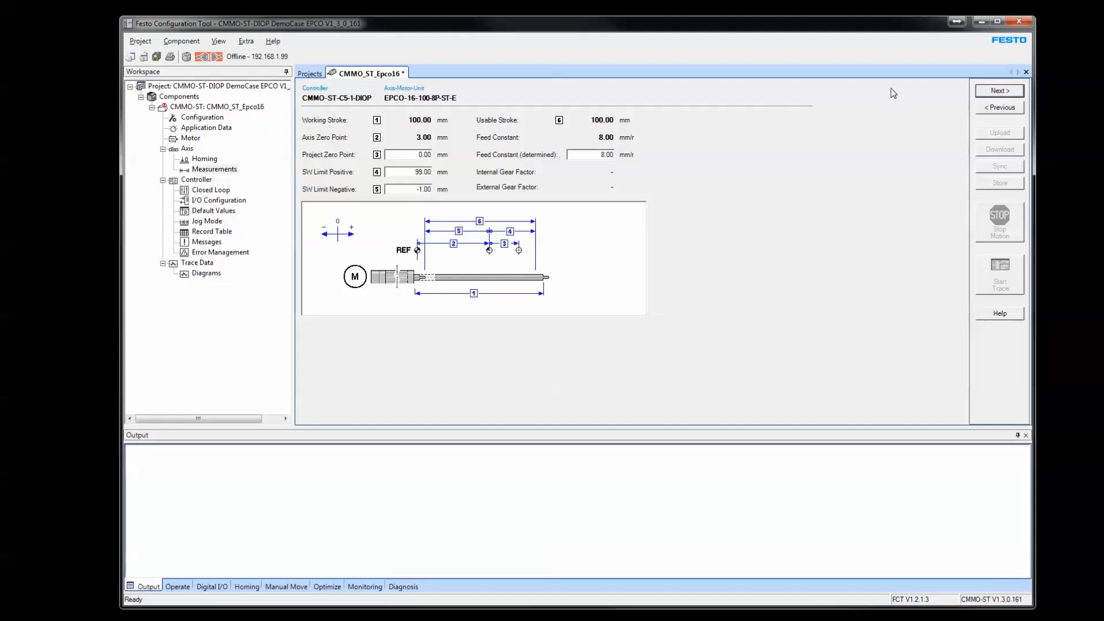
pyautogui.click(998, 109)
pyautogui.click(993, 112)
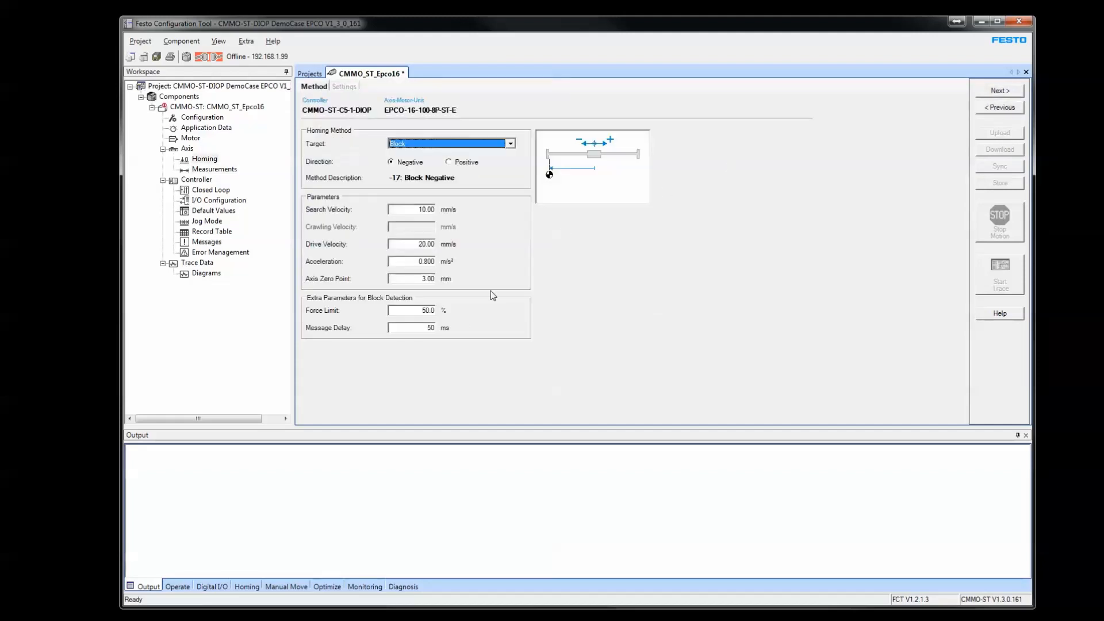
pyautogui.click(419, 281)
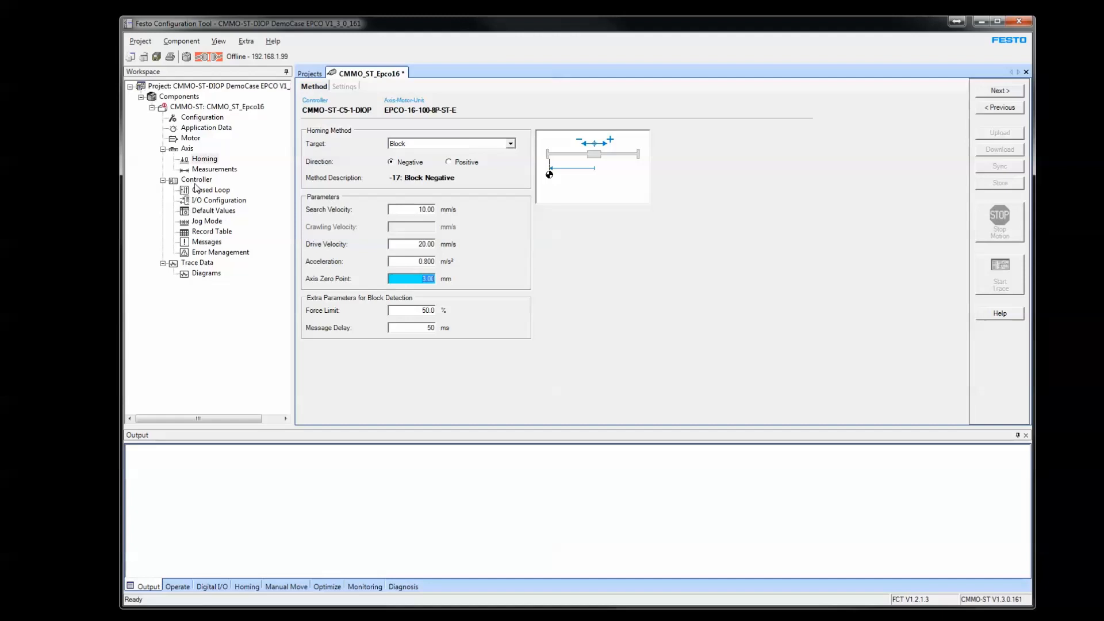
# Examine the positive and negative software limits in the axis measurements.
pyautogui.click(207, 169)
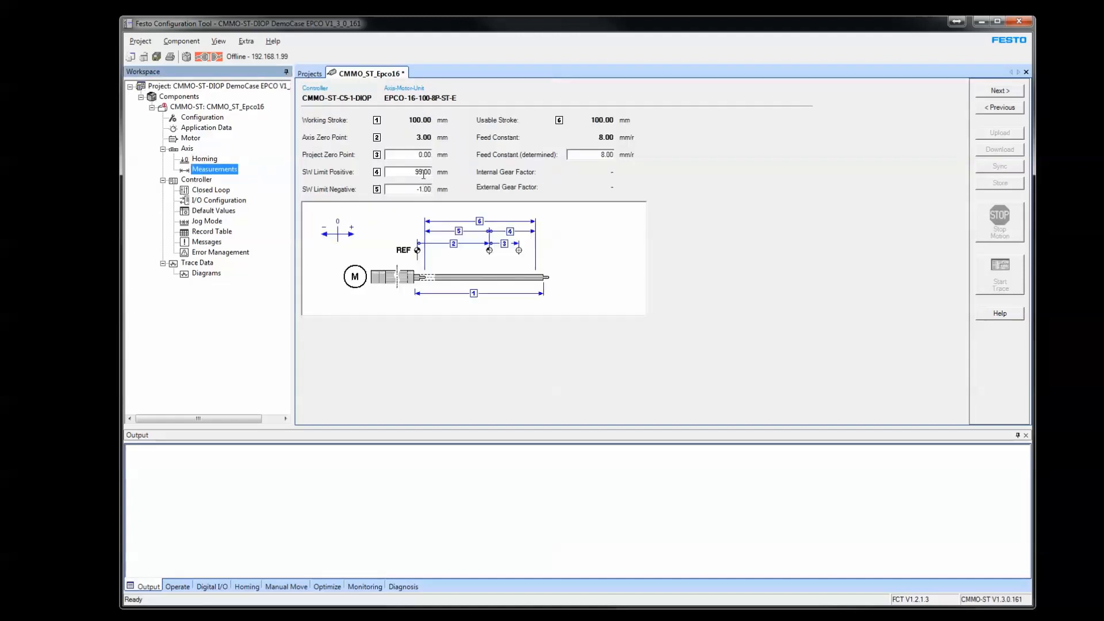
pyautogui.doubleClick(416, 171)
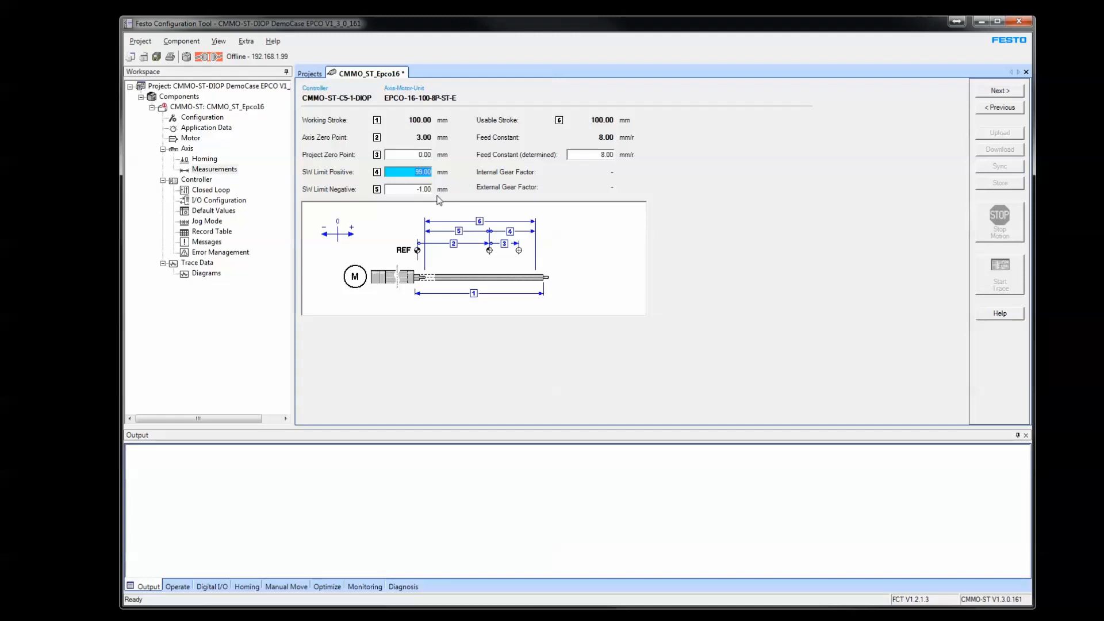
pyautogui.moveTo(428, 193)
# Review the controller information and network settings, and unlock and relock the closed-loop parameters.
pyautogui.click(1001, 90)
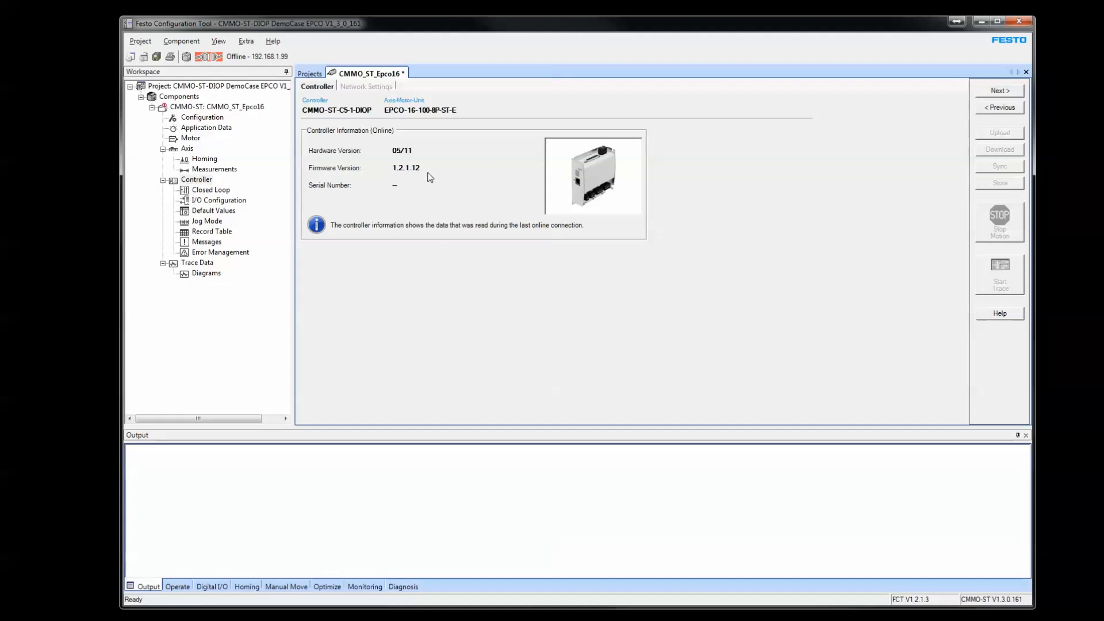
pyautogui.click(1004, 94)
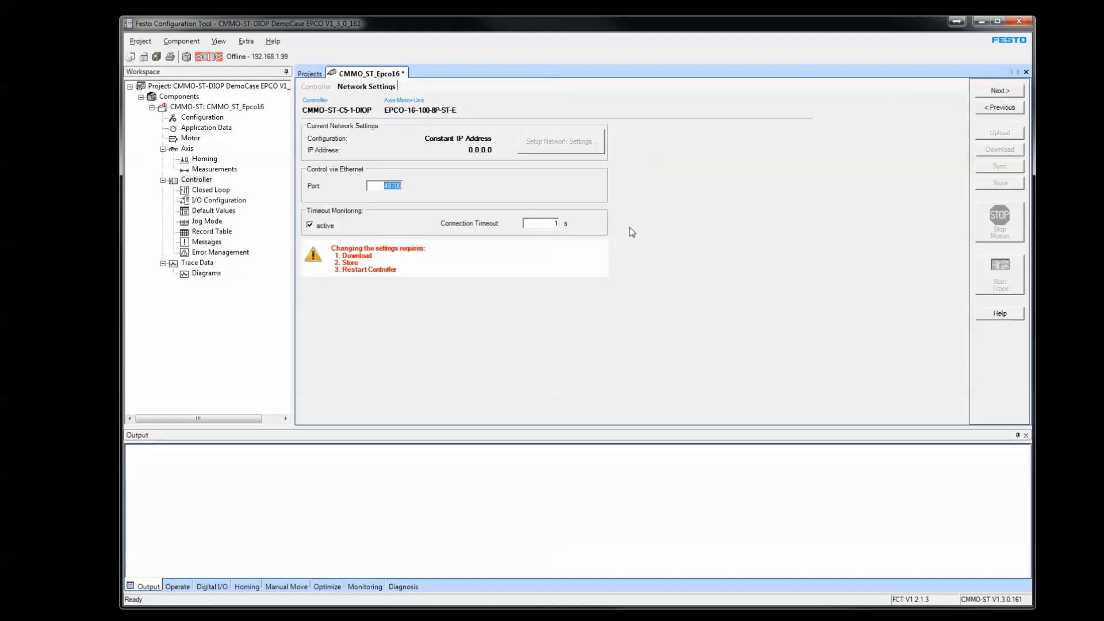
pyautogui.click(1004, 93)
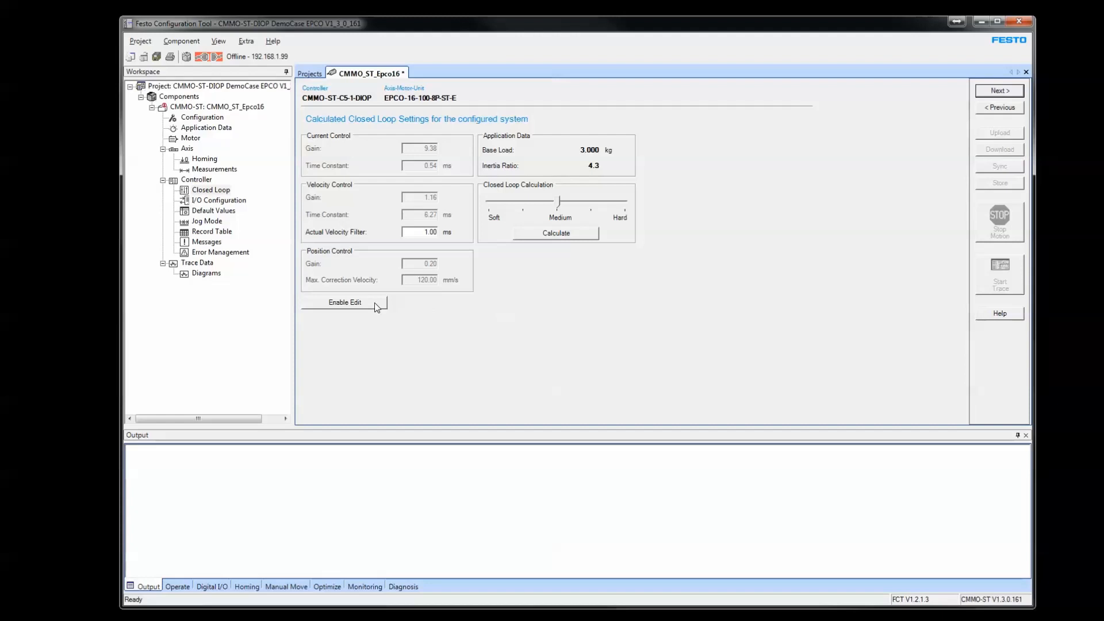
pyautogui.click(344, 301)
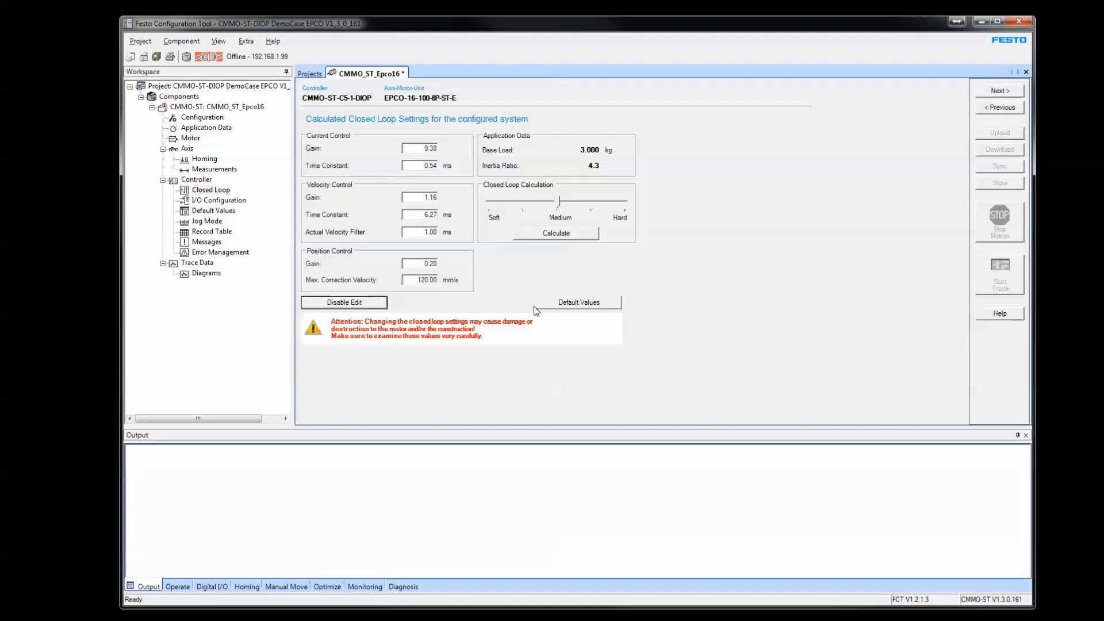
pyautogui.click(344, 302)
# Try calculating the closed-loop settings at Hard, and recalculate them with the stiffness back at Medium.
pyautogui.moveTo(560, 204); pyautogui.dragTo(628, 210)
pyautogui.click(574, 237)
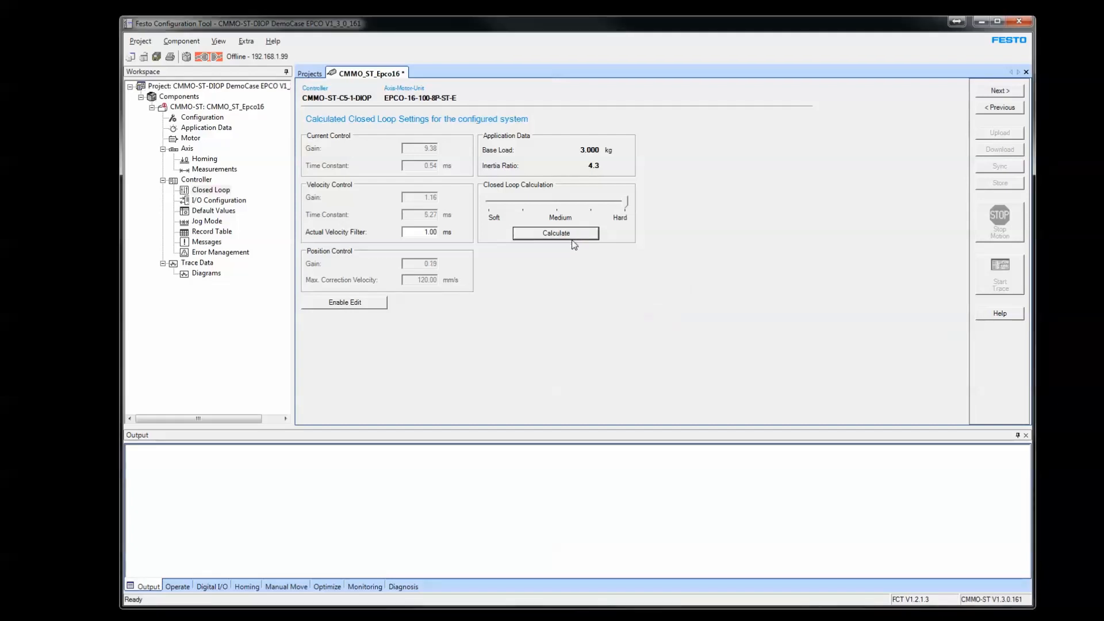
pyautogui.click(563, 211)
pyautogui.click(561, 212)
pyautogui.click(556, 233)
# Go to the I/O configuration and browse the functions available for digital output 6.
pyautogui.click(1000, 91)
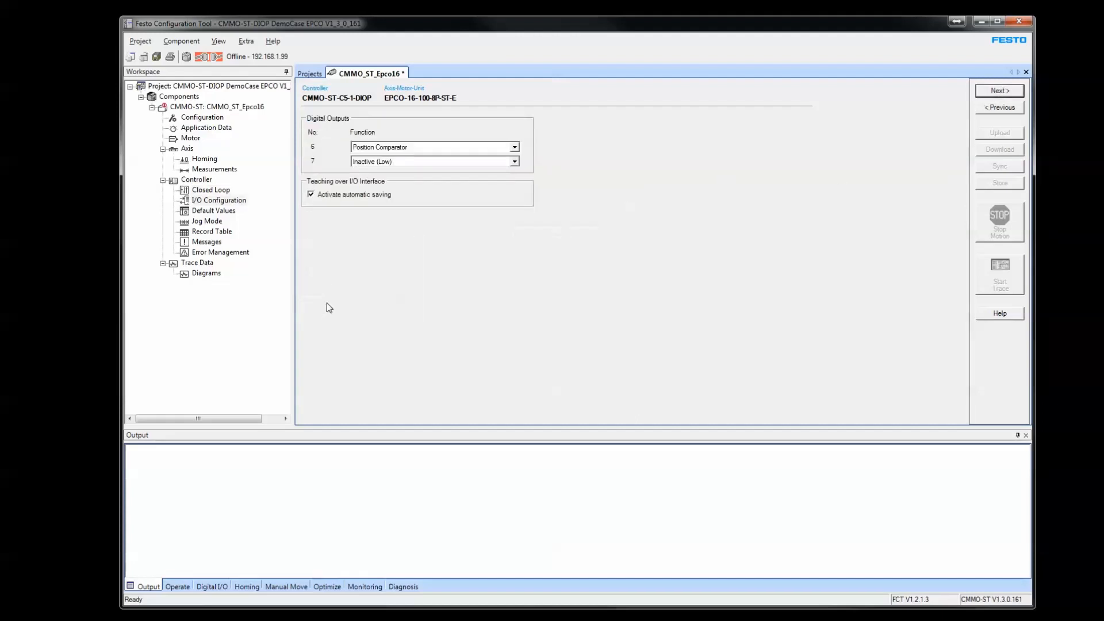
pyautogui.click(517, 149)
pyautogui.scroll(3, 472, 212)
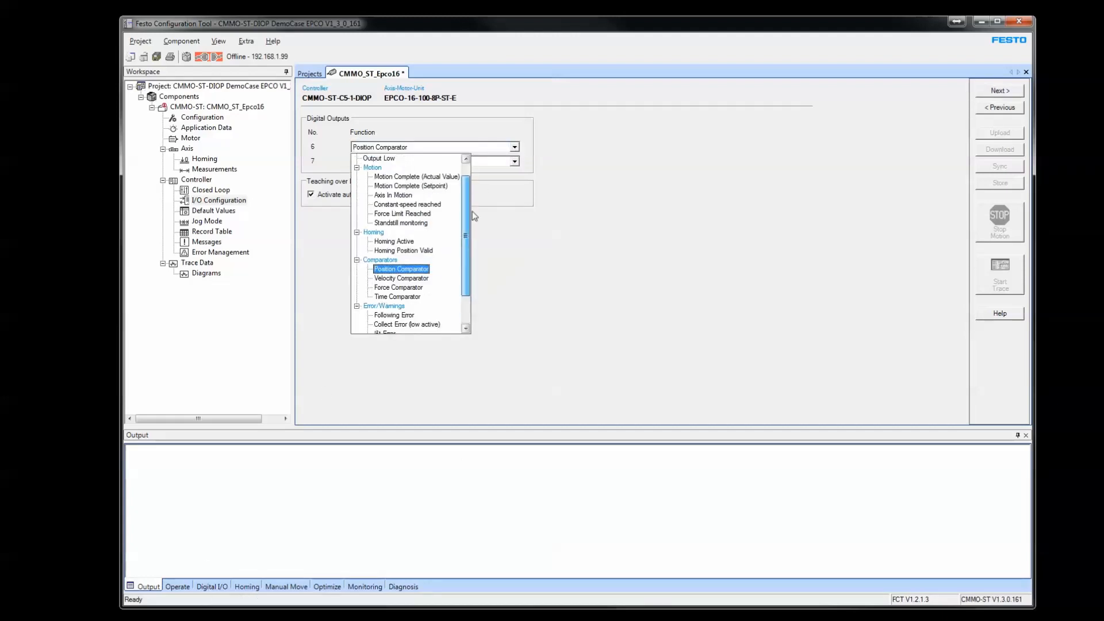
pyautogui.scroll(-3, 476, 306)
pyautogui.click(547, 280)
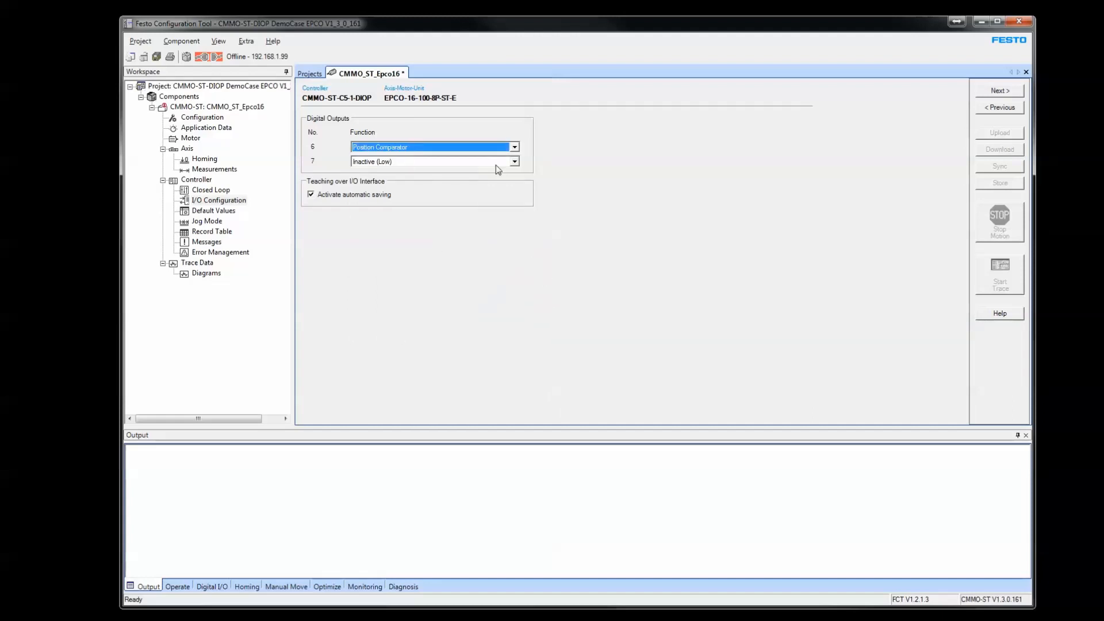
# Go to the default values for the record table and review the maximum following error limits for position and velocity.
pyautogui.click(996, 94)
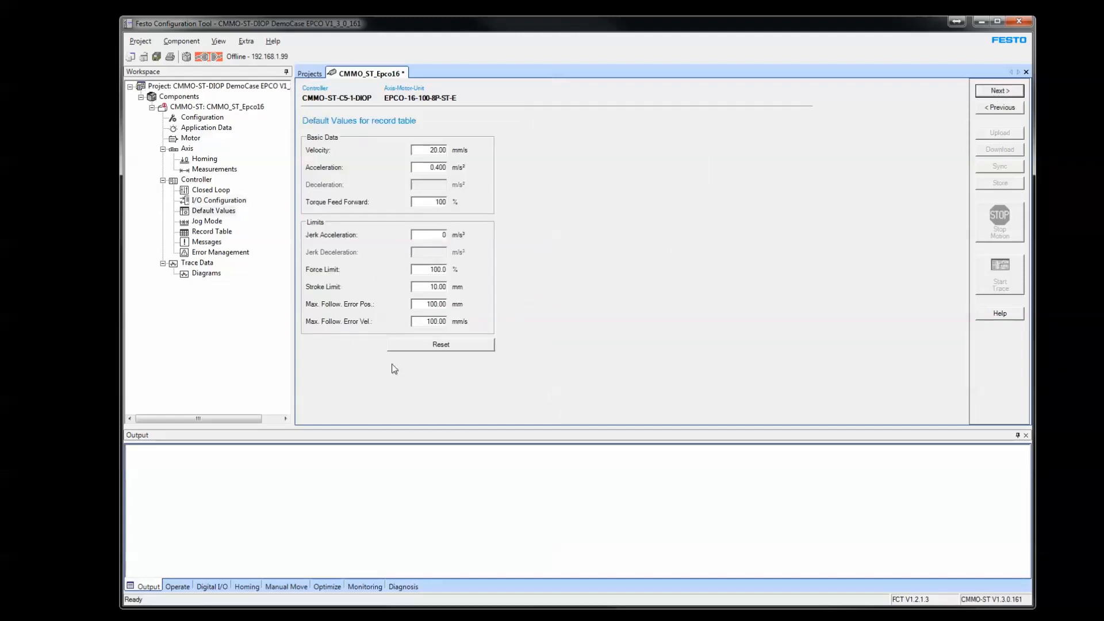
pyautogui.doubleClick(431, 303)
pyautogui.moveTo(429, 322); pyautogui.dragTo(448, 323)
pyautogui.doubleClick(433, 305)
pyautogui.moveTo(434, 316)
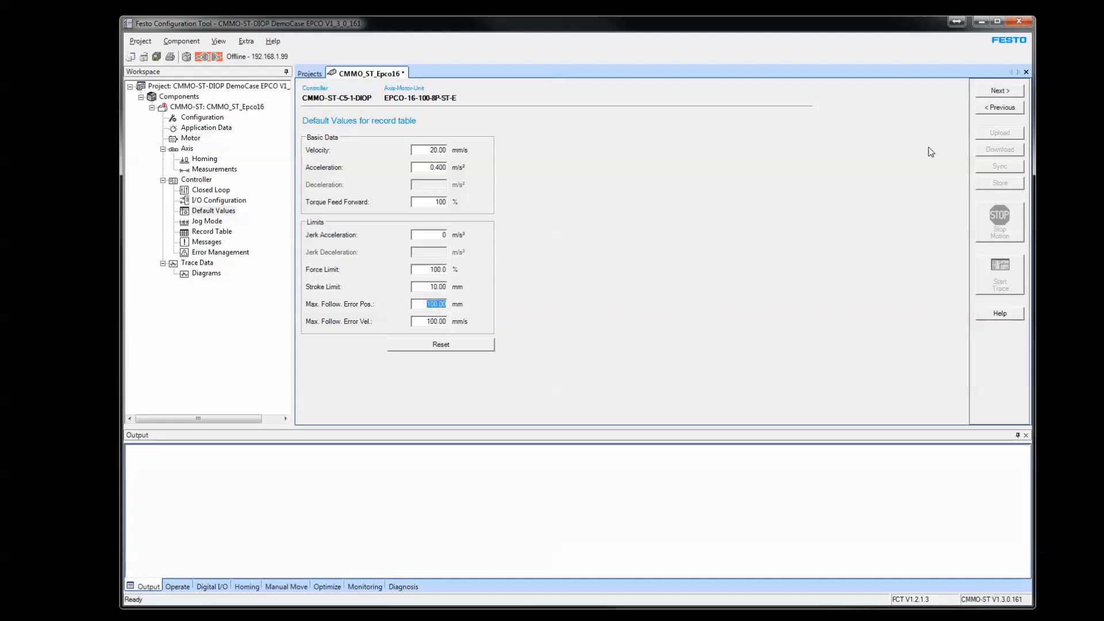
pyautogui.click(436, 320)
# Go to the jog mode settings and review the crawling velocity, slow moving time and maximum velocity.
pyautogui.click(1013, 91)
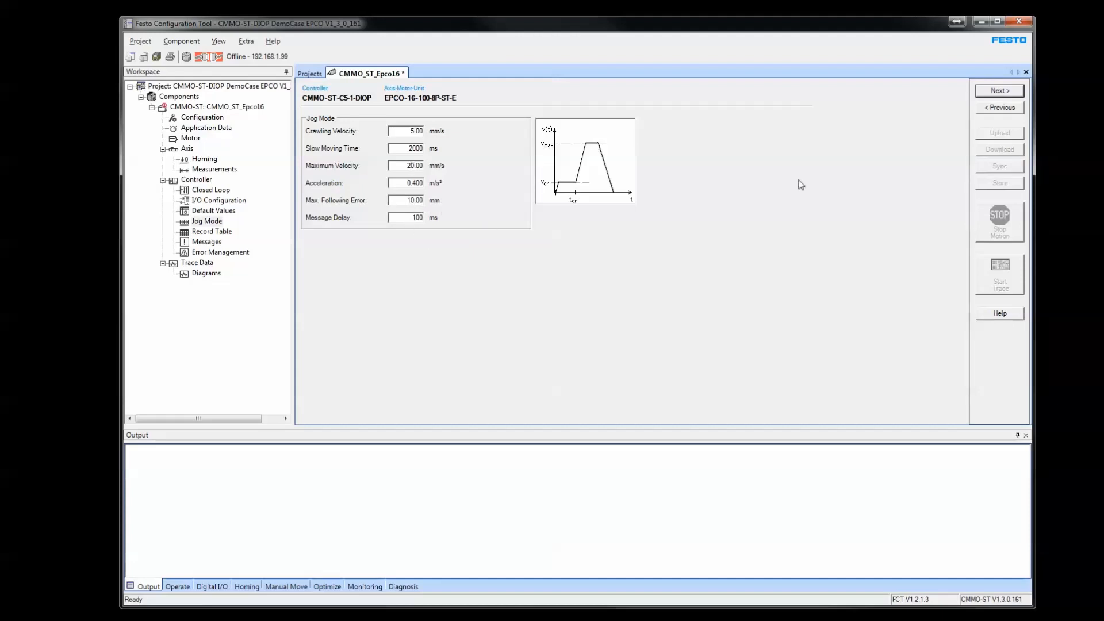
pyautogui.doubleClick(415, 131)
pyautogui.doubleClick(411, 149)
pyautogui.doubleClick(406, 166)
# Go to the record table with dynamic help shown, and browse the record types available for record 1.
pyautogui.click(1003, 92)
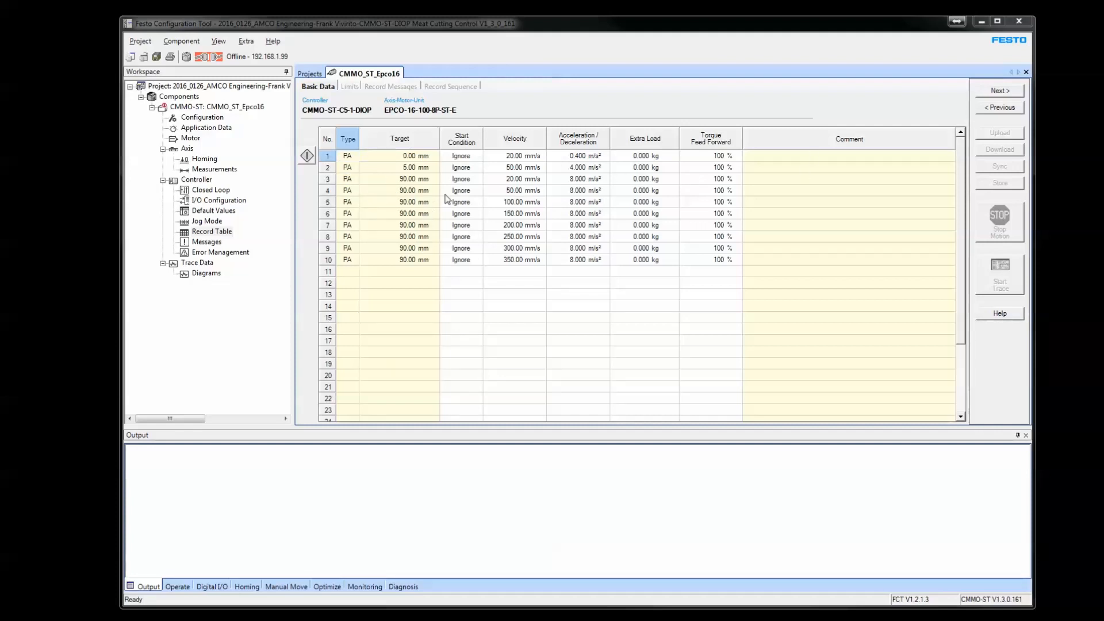
pyautogui.click(272, 41)
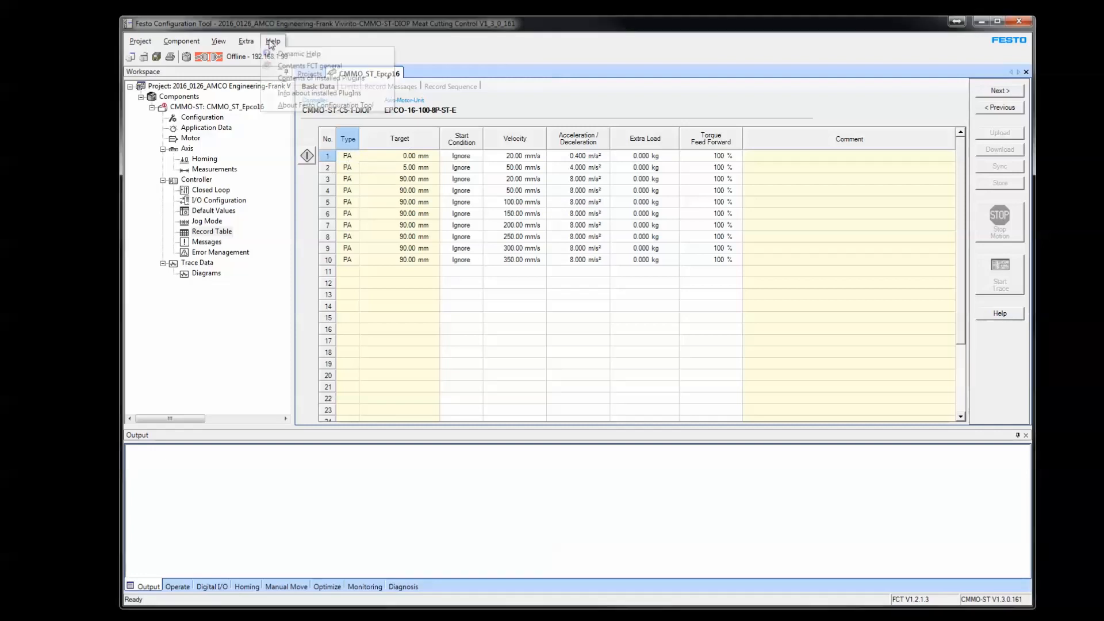
pyautogui.click(298, 54)
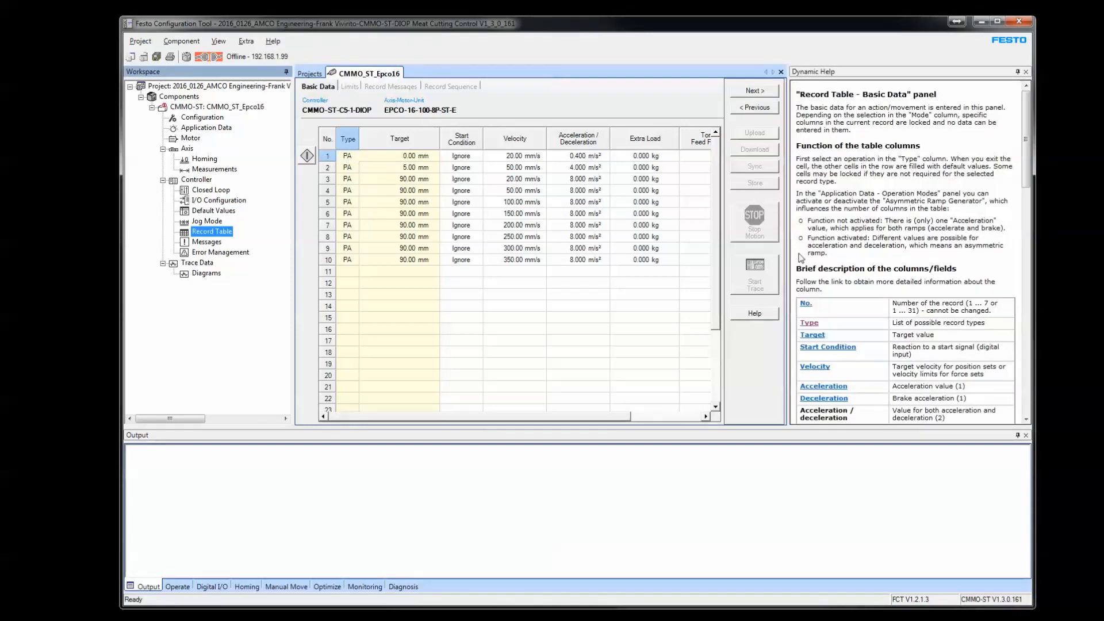
pyautogui.click(345, 158)
pyautogui.click(345, 158)
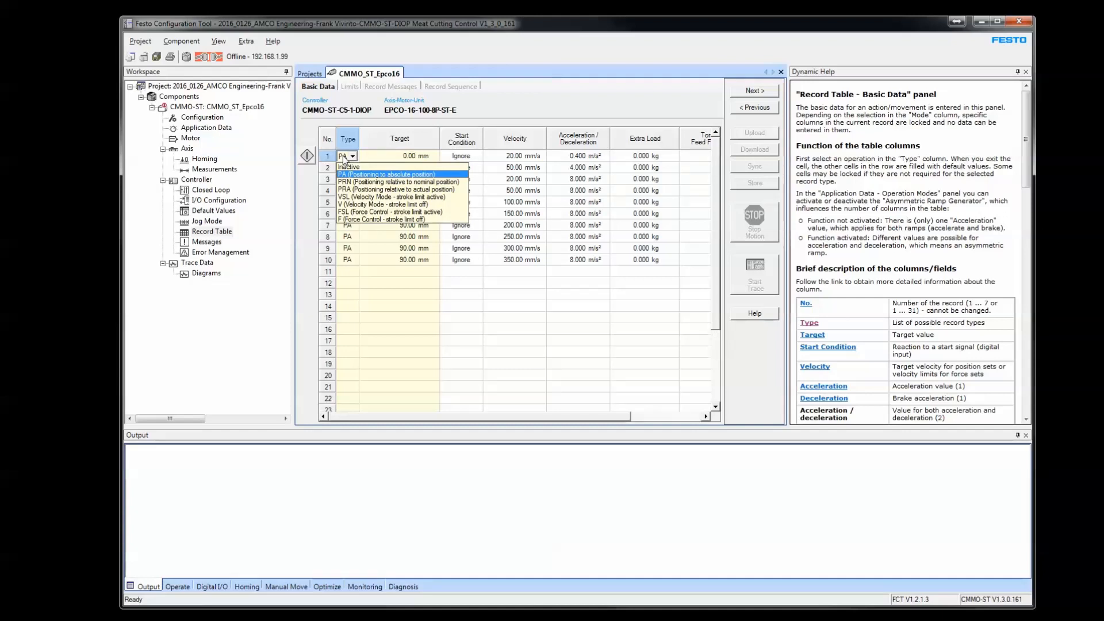
pyautogui.click(331, 159)
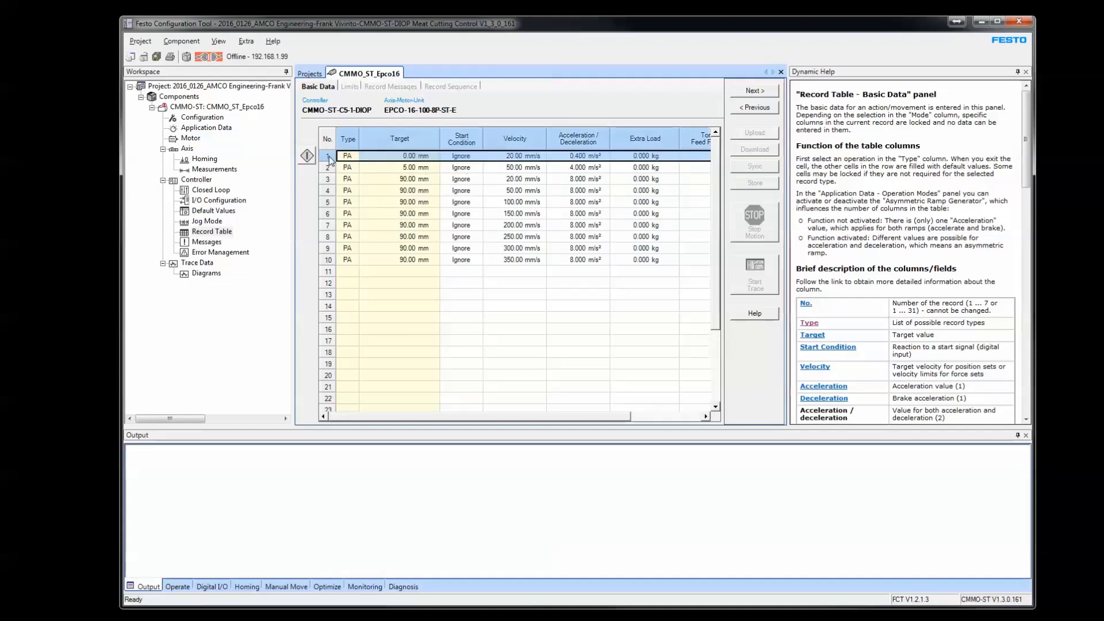
# Review the full settings of record 1 in its edit dialog and close it without saving changes.
pyautogui.doubleClick(330, 159)
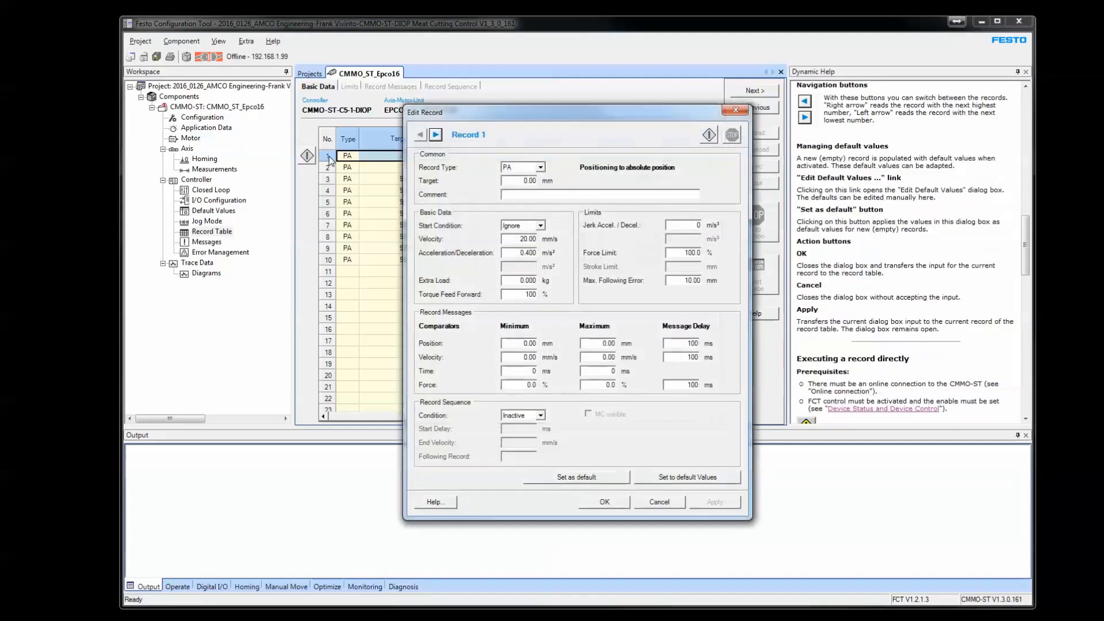
pyautogui.moveTo(579, 129); pyautogui.dragTo(481, 115)
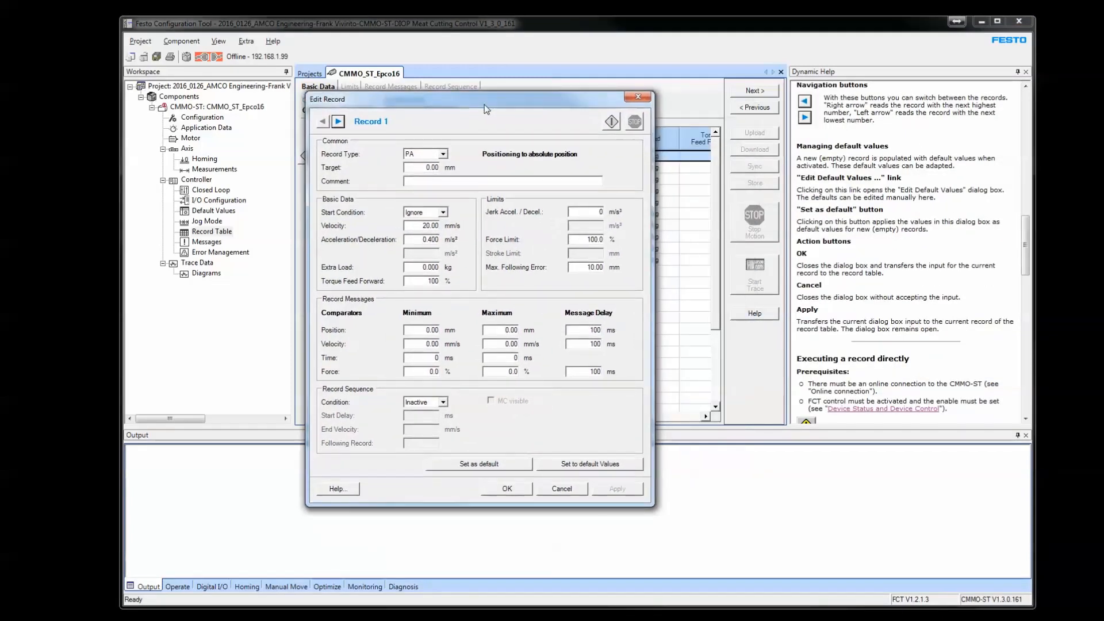
pyautogui.click(427, 229)
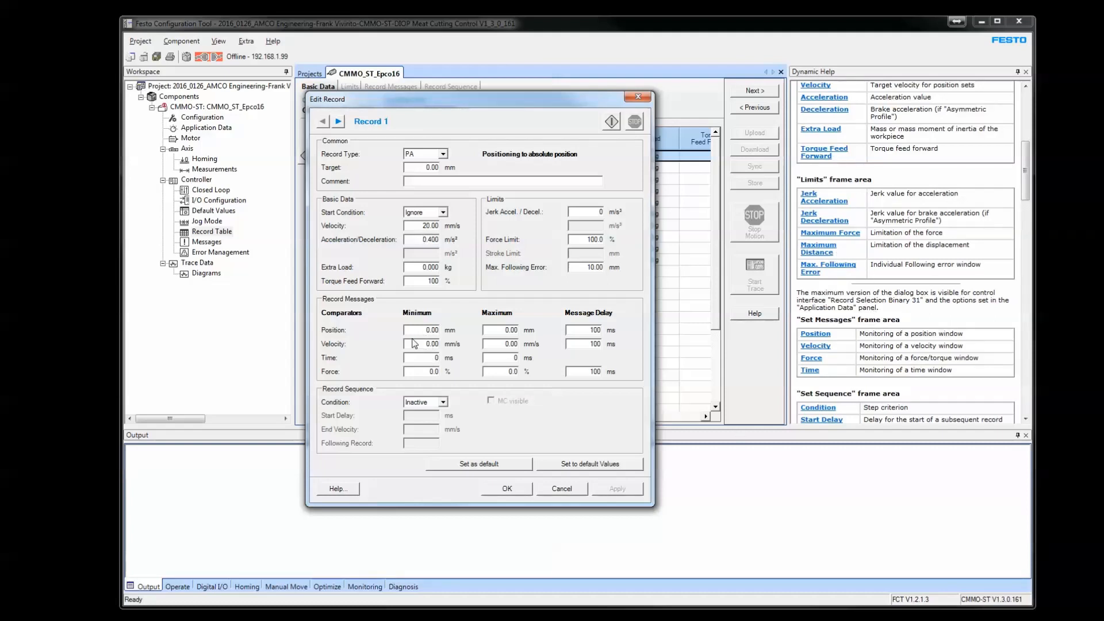
pyautogui.click(561, 490)
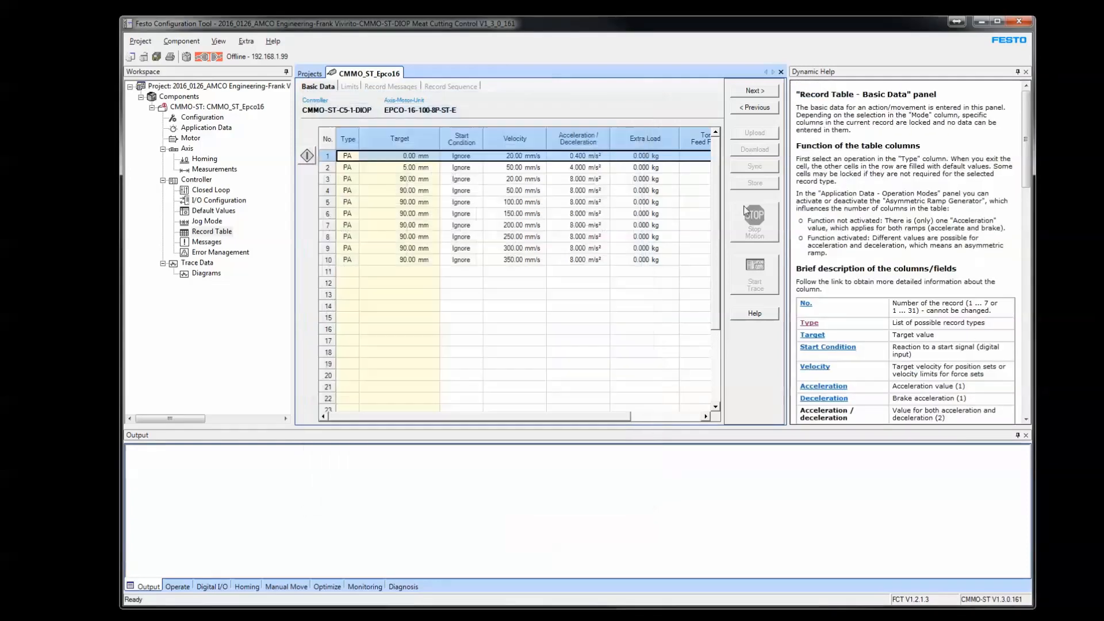
# Review record 3's velocity, force limit, maximum following error and following record, and close the record without saving changes.
pyautogui.click(326, 181)
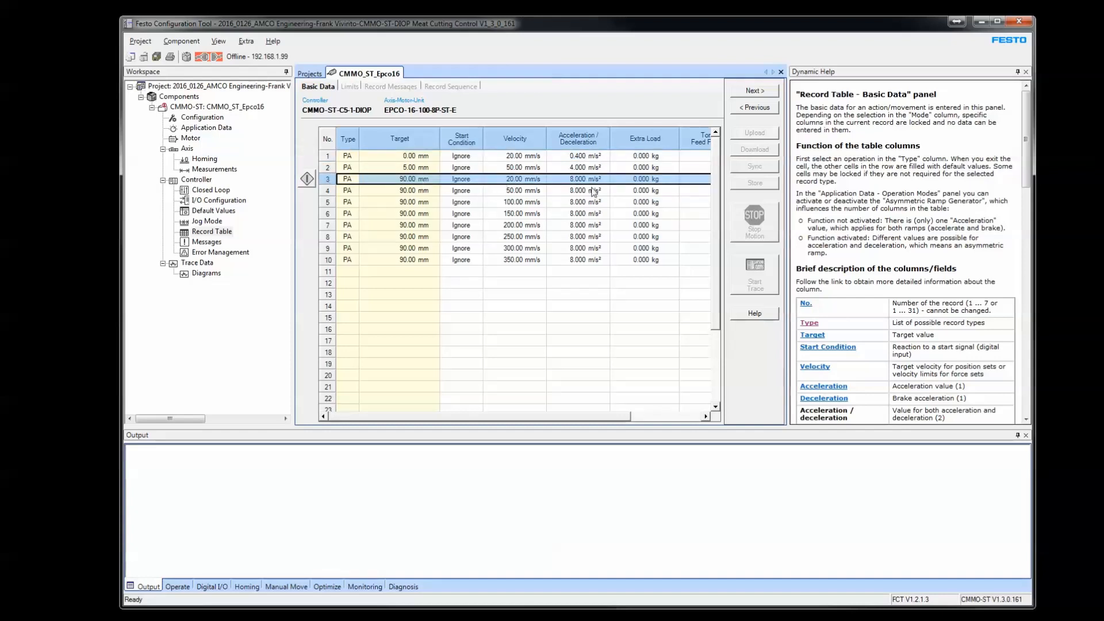
pyautogui.doubleClick(328, 181)
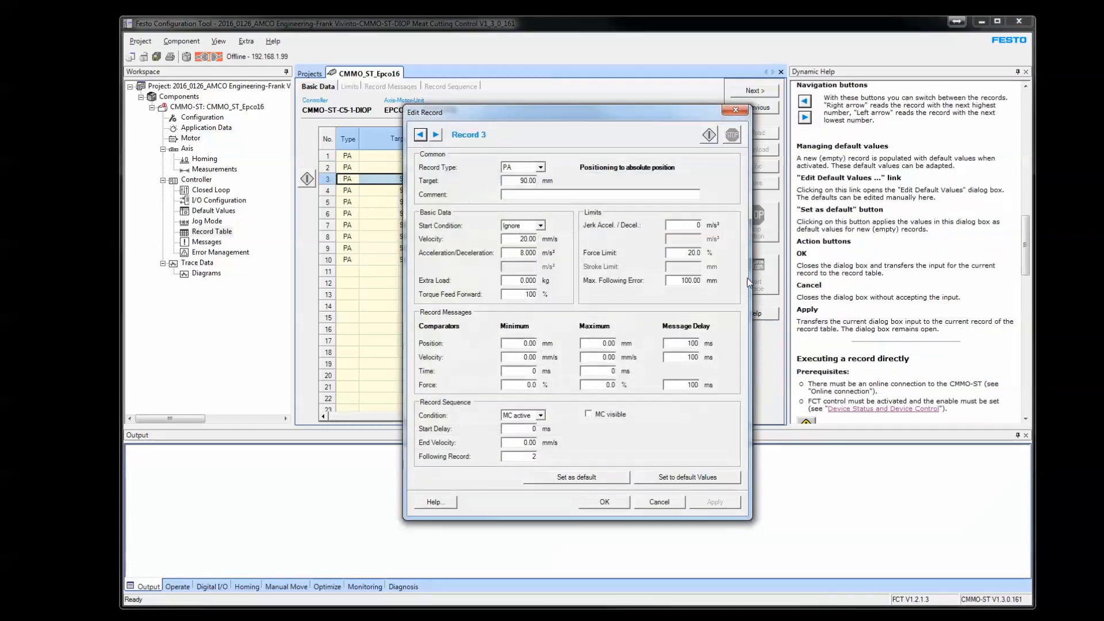
pyautogui.click(524, 237)
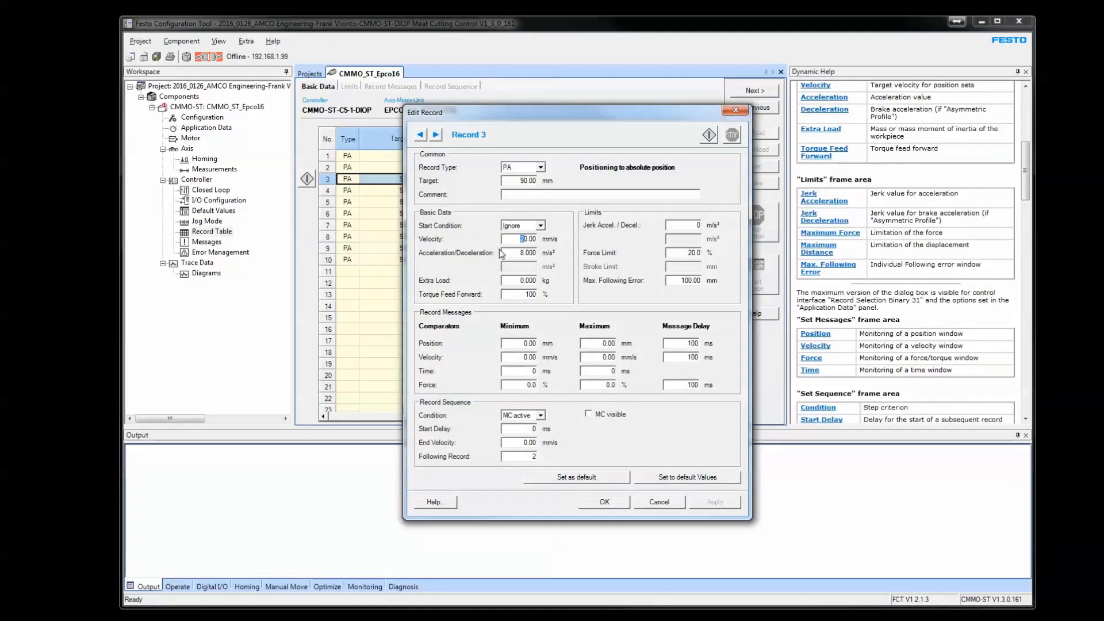
pyautogui.moveTo(607, 119); pyautogui.dragTo(773, 111)
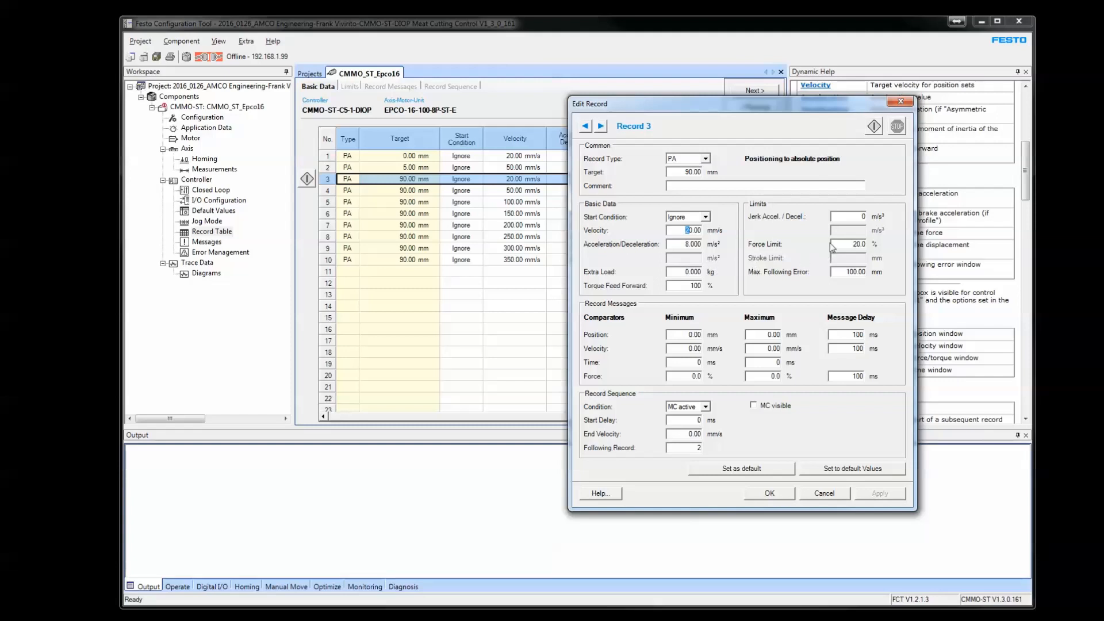
pyautogui.doubleClick(857, 244)
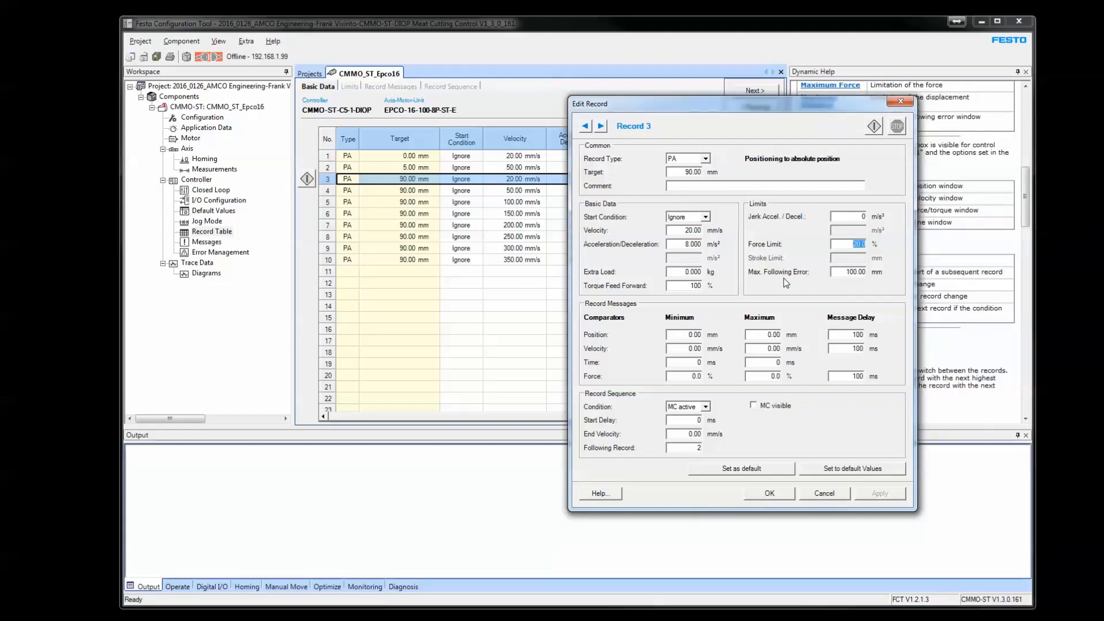
pyautogui.click(849, 272)
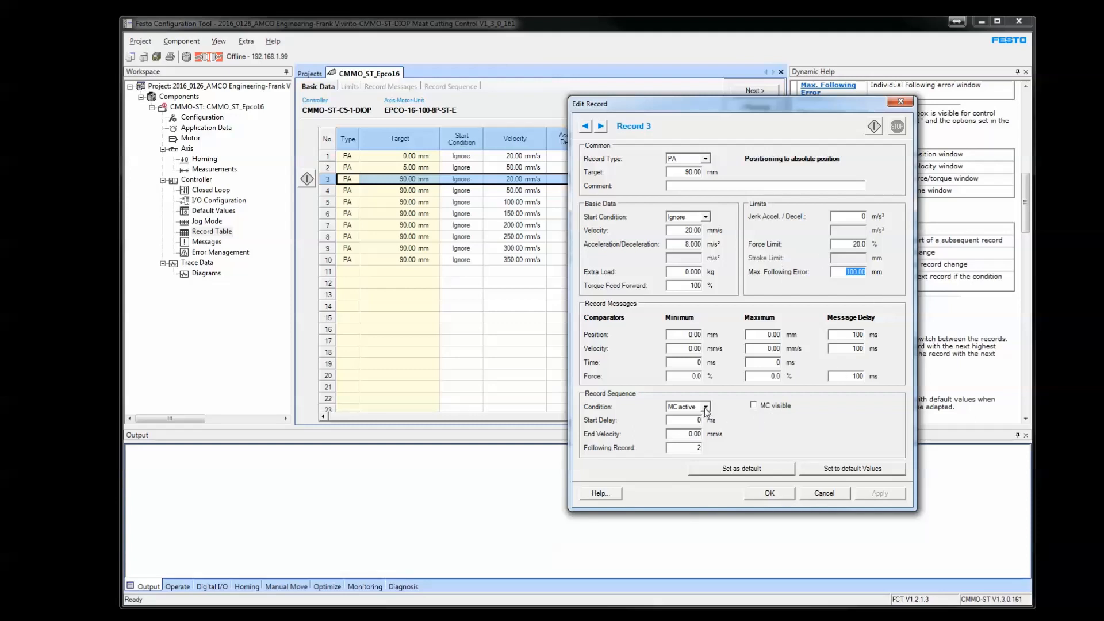
pyautogui.click(698, 450)
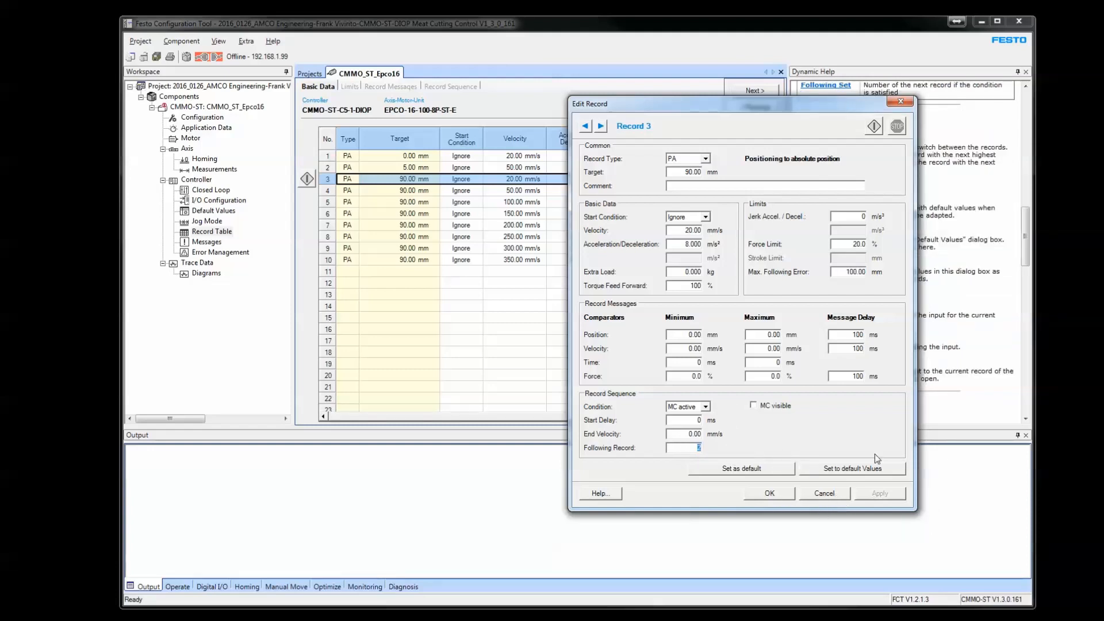
pyautogui.click(834, 495)
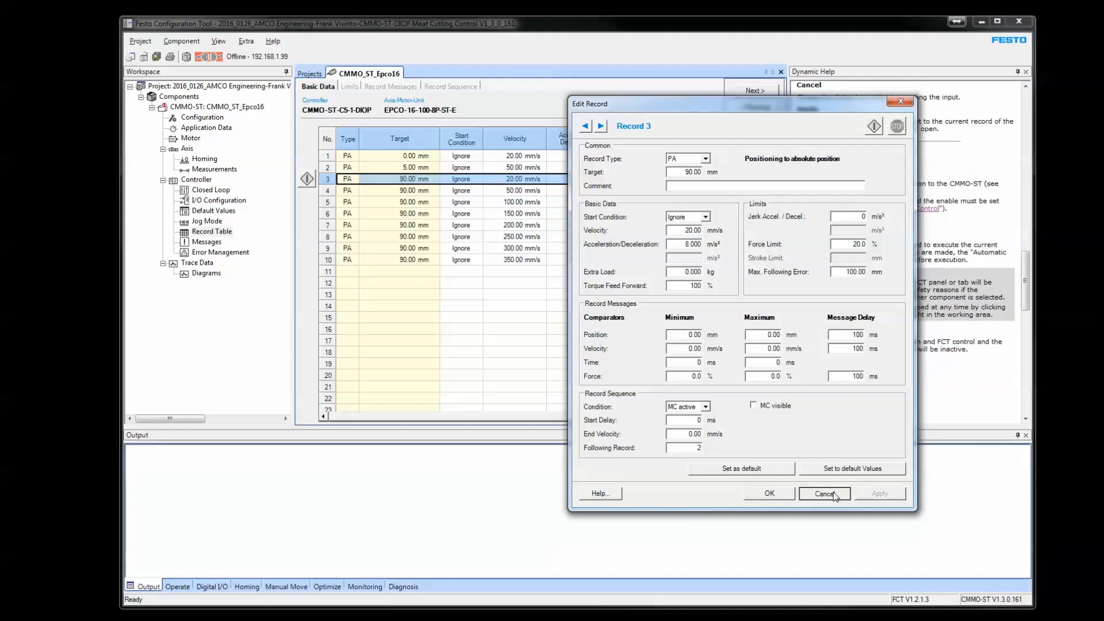
pyautogui.click(834, 494)
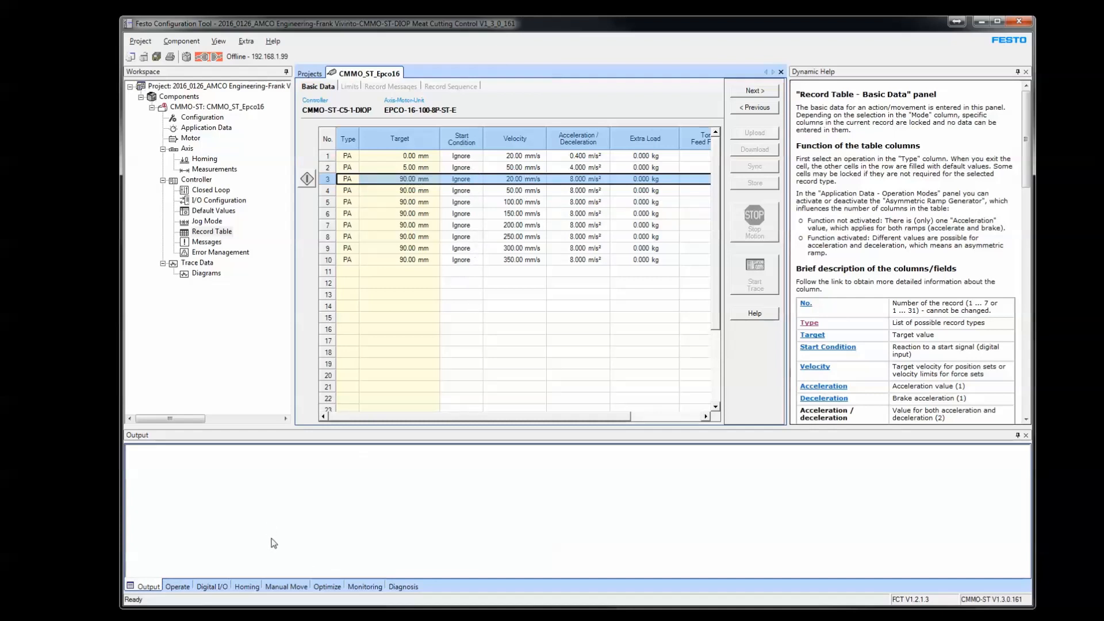
# Show the digital I/O status and go online with the CMMO-ST controller at 192.168.1.99, selected from a network scan.
pyautogui.click(183, 587)
pyautogui.click(212, 586)
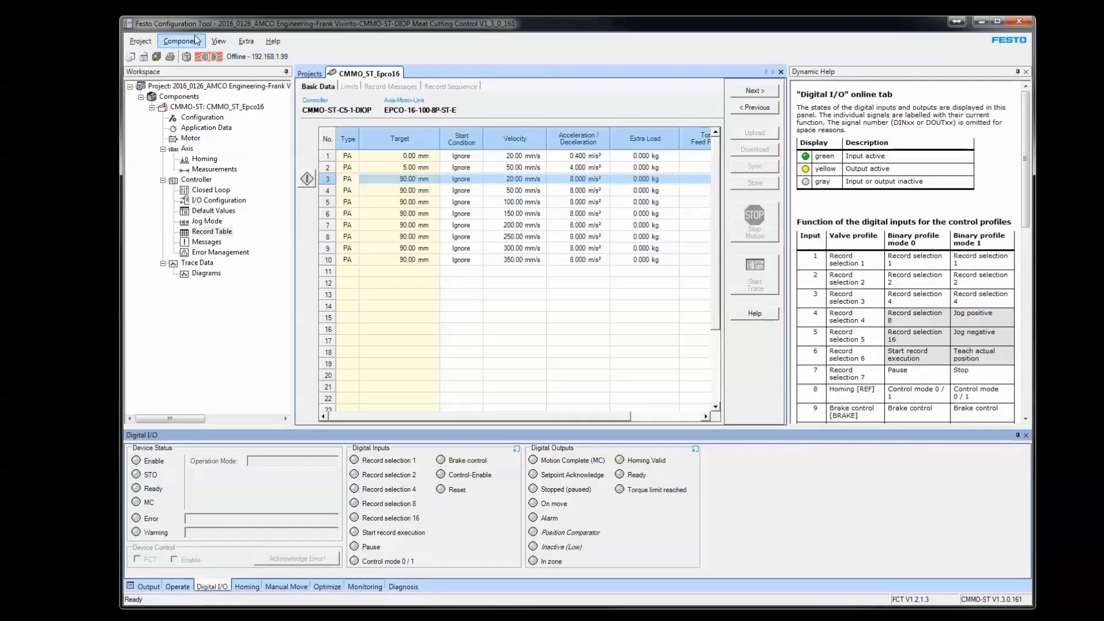
pyautogui.click(178, 43)
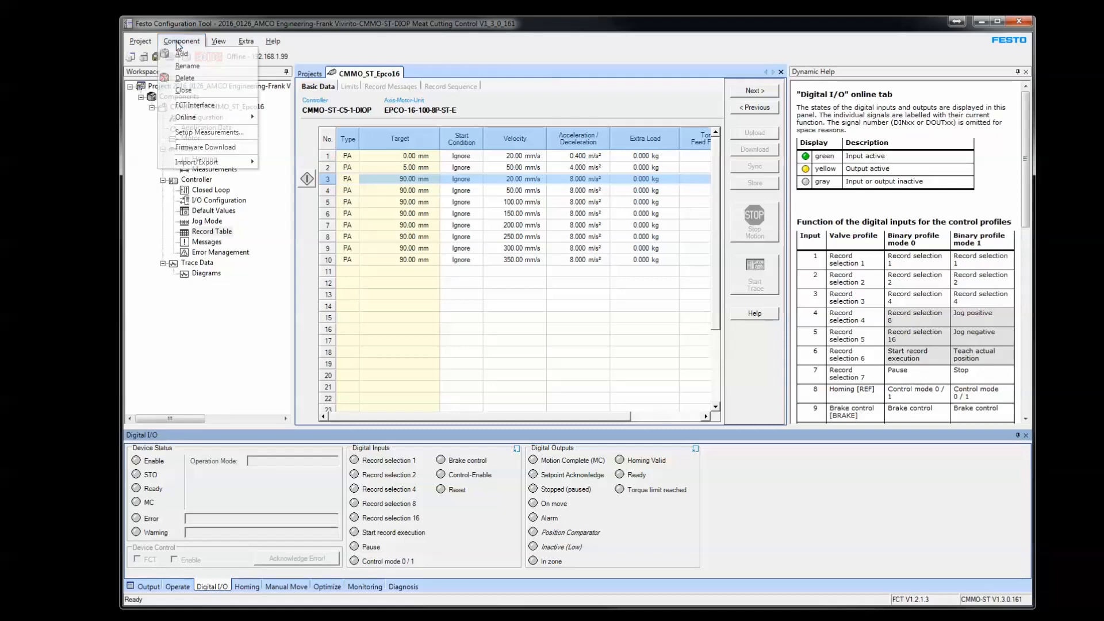
pyautogui.click(193, 105)
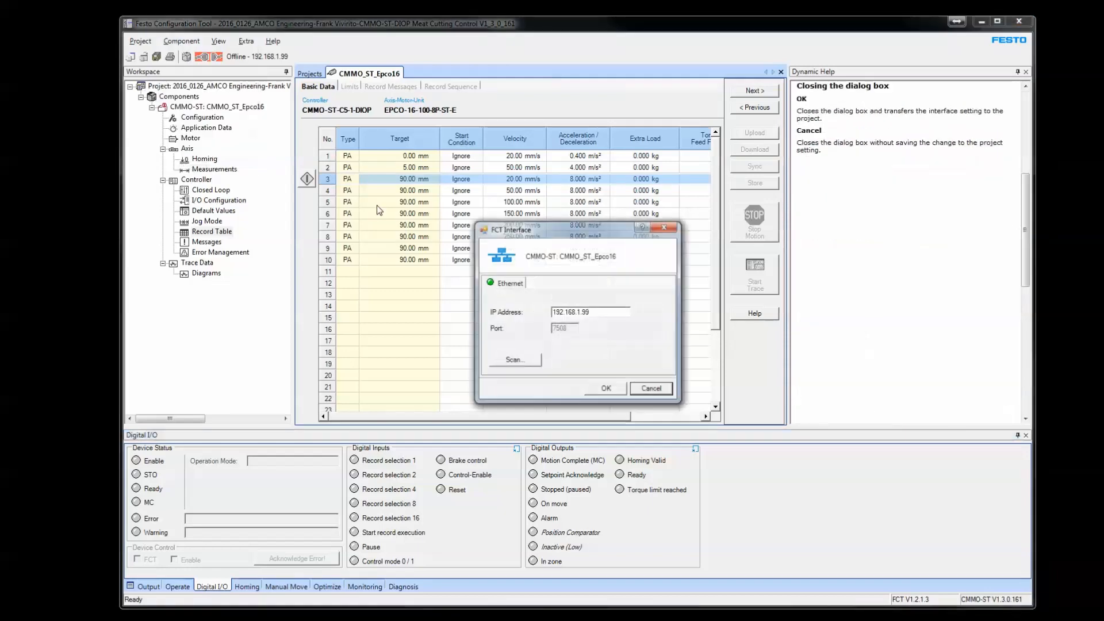
pyautogui.click(506, 360)
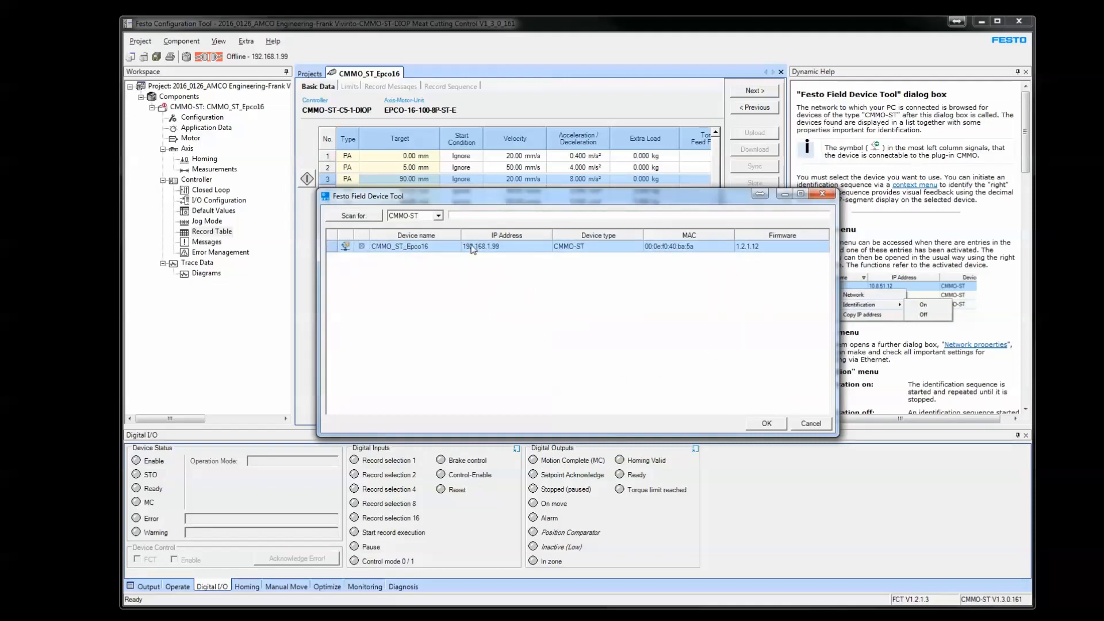
pyautogui.click(766, 423)
pyautogui.click(588, 388)
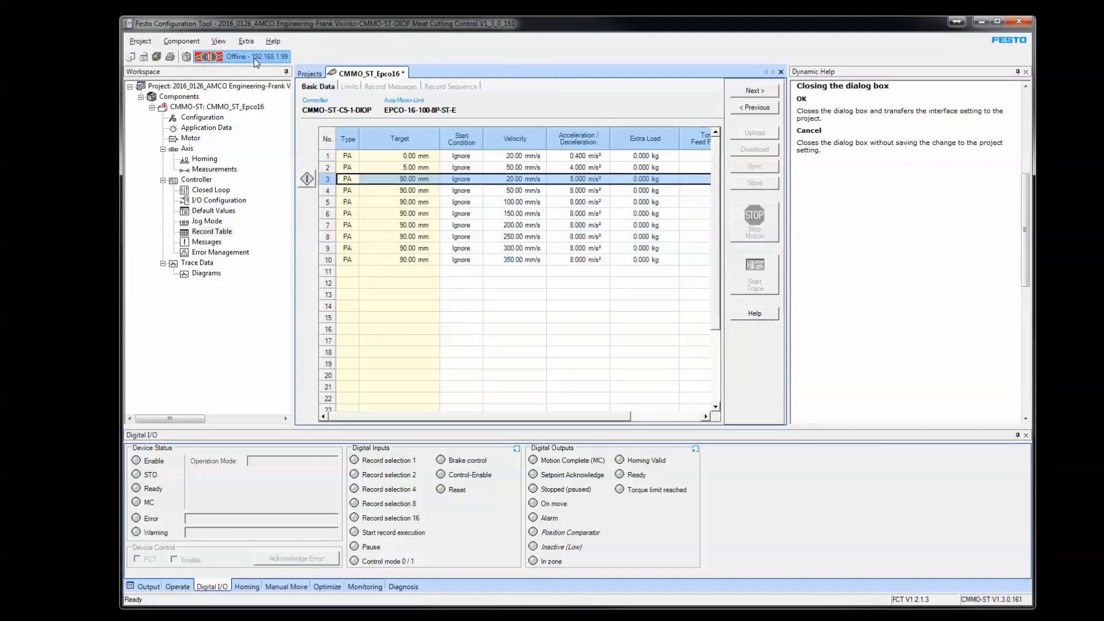
pyautogui.click(256, 57)
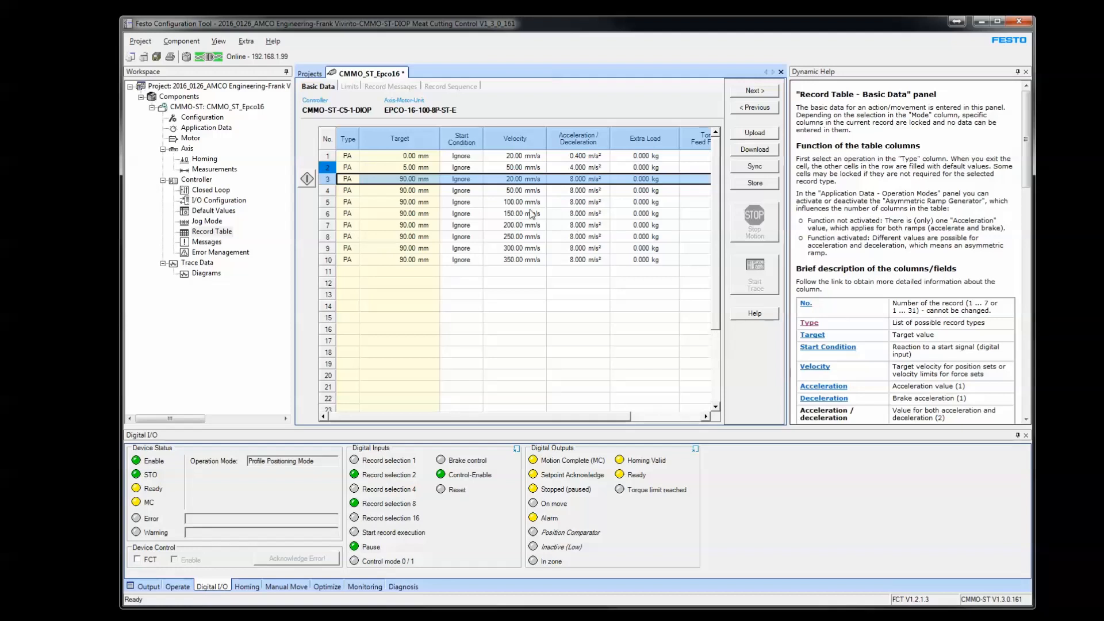
# Download the project to the controller with FCT control taken and Enable reset, and store it permanently in the device.
pyautogui.click(752, 151)
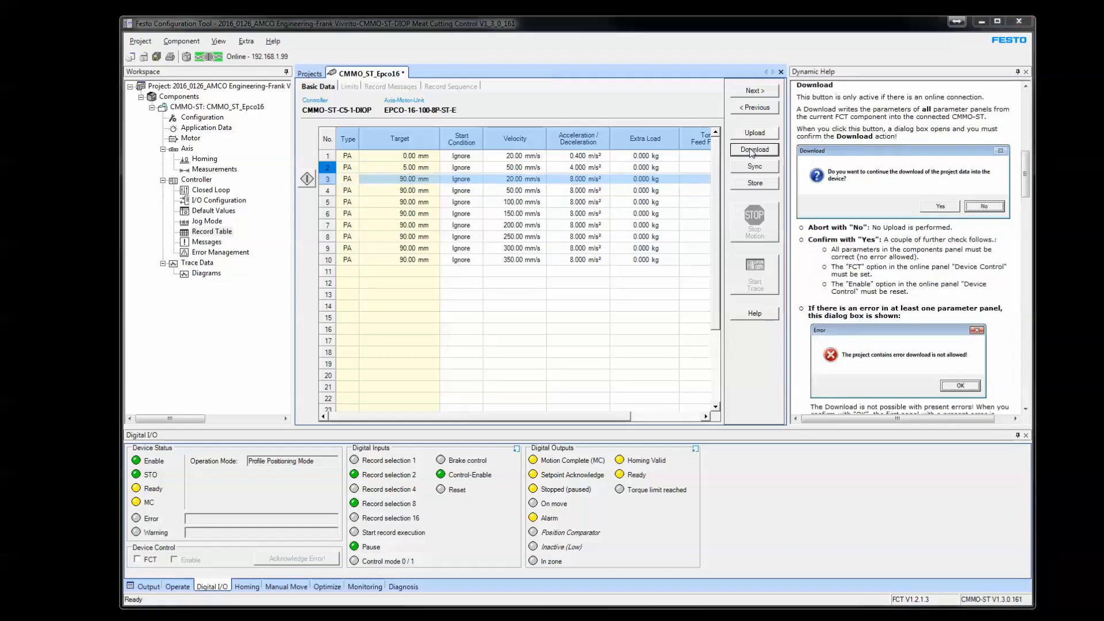
pyautogui.click(615, 401)
pyautogui.click(617, 401)
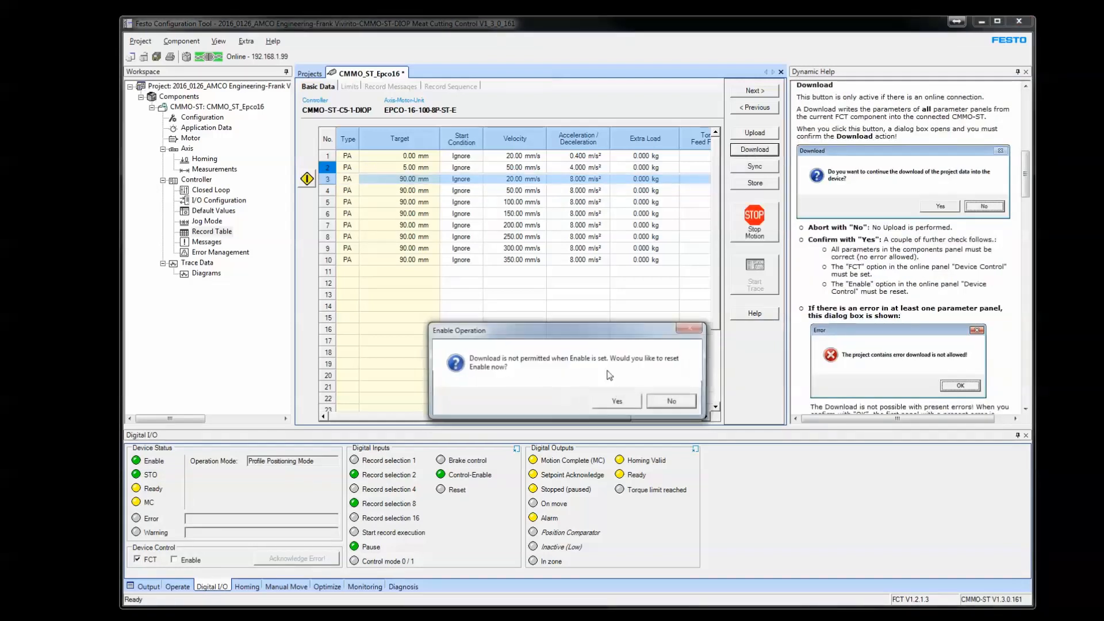
pyautogui.click(614, 402)
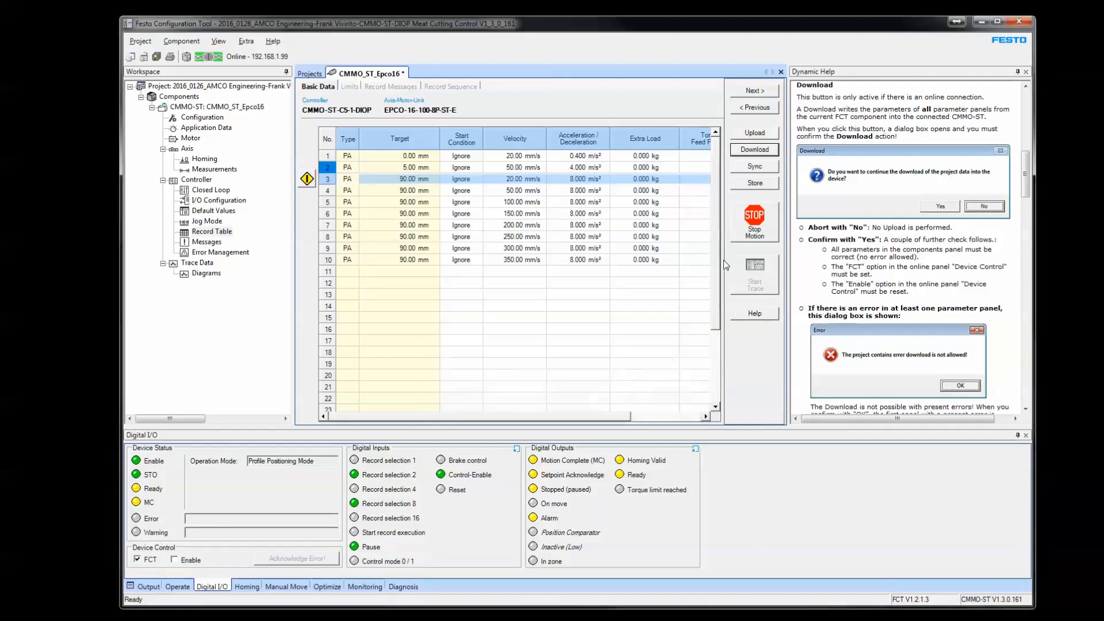
pyautogui.click(755, 184)
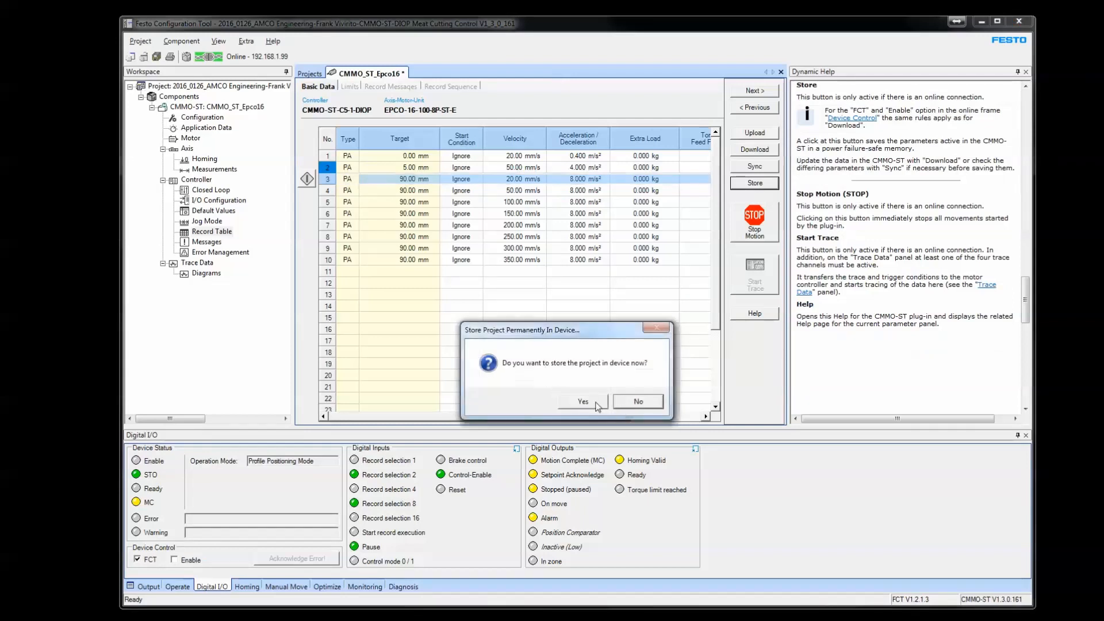
pyautogui.click(597, 404)
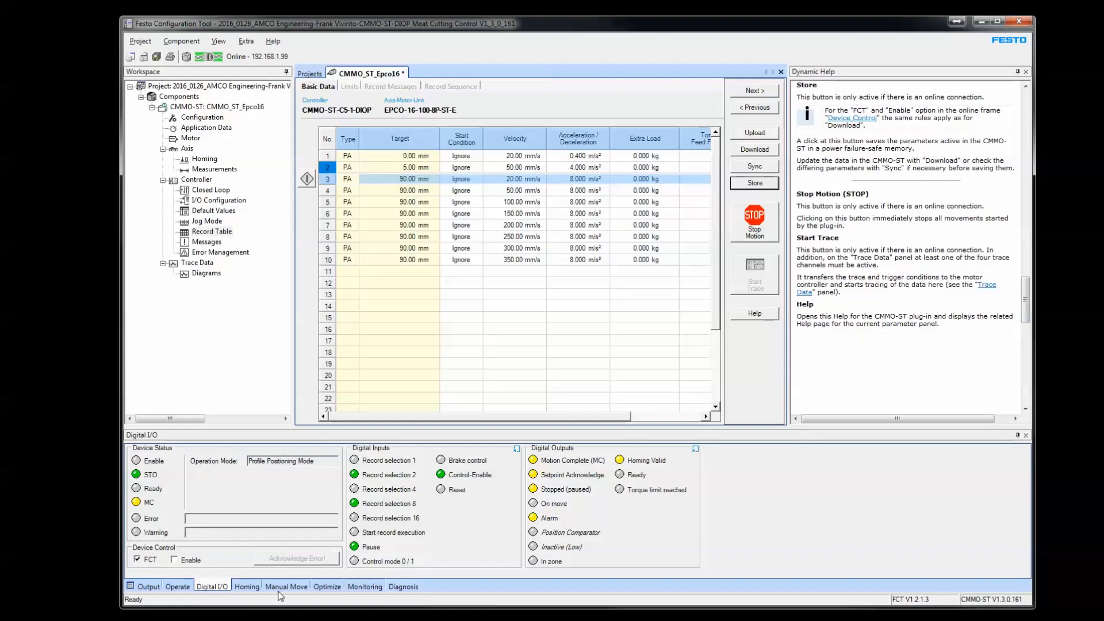
# Read the controller's diagnostic memory and delete its entries.
pyautogui.click(405, 586)
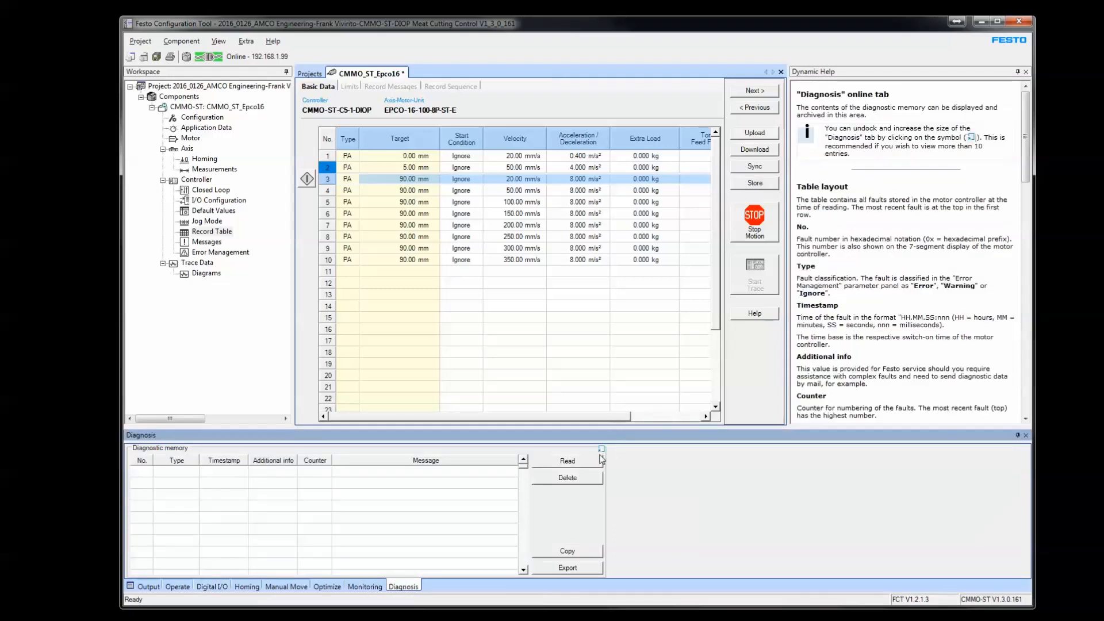
pyautogui.click(568, 461)
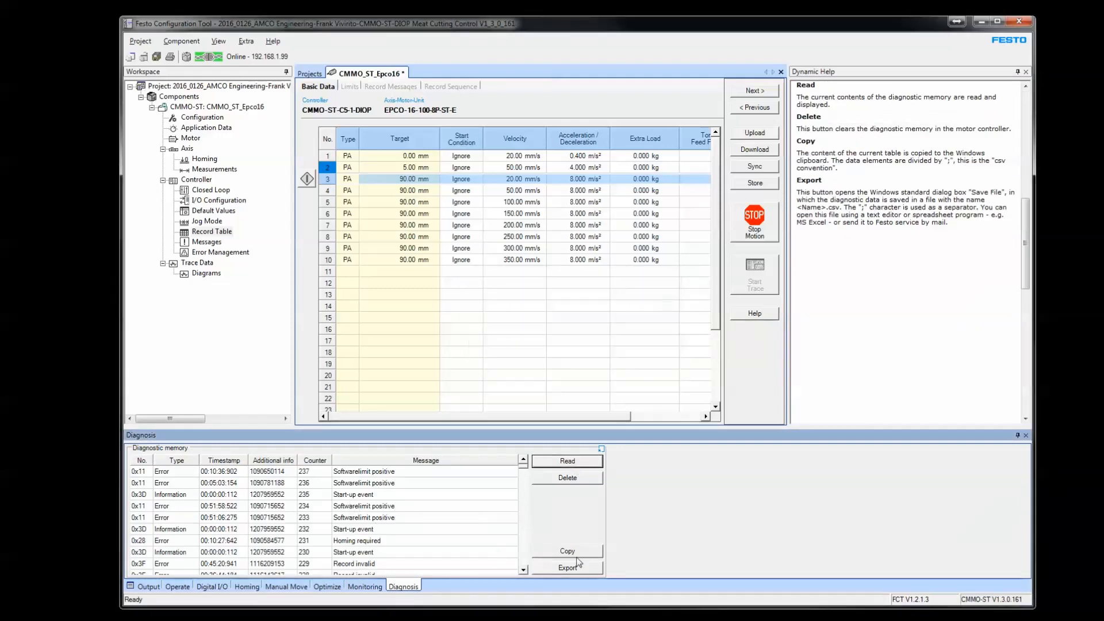
pyautogui.click(568, 477)
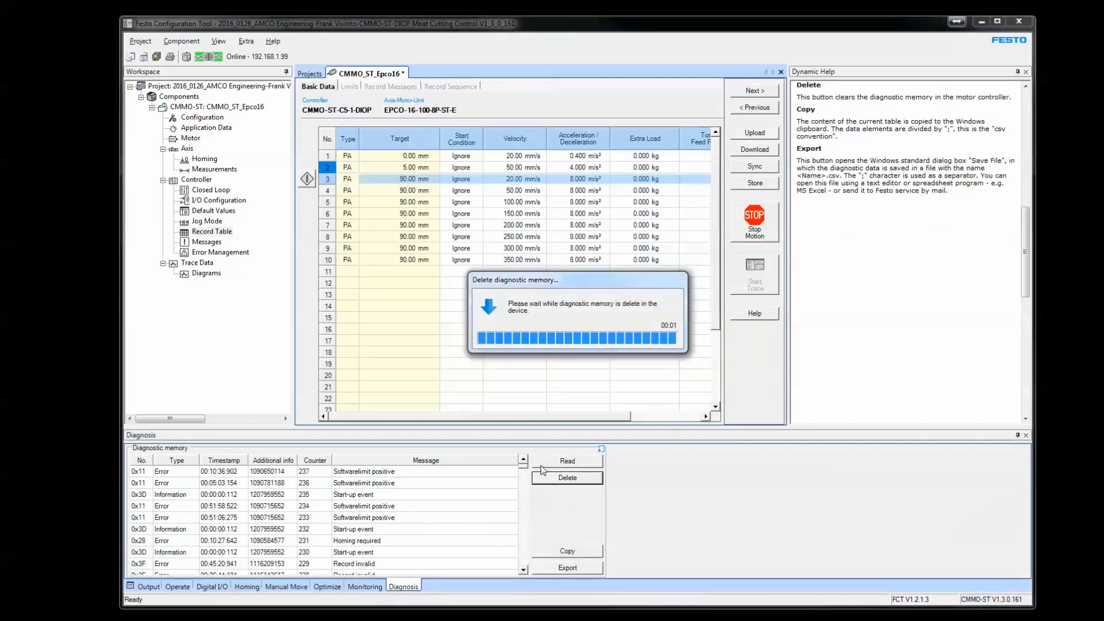
# Read the controller's diagnostic memory again and look through the monitoring, optimization, manual move and homing functions.
pyautogui.click(568, 460)
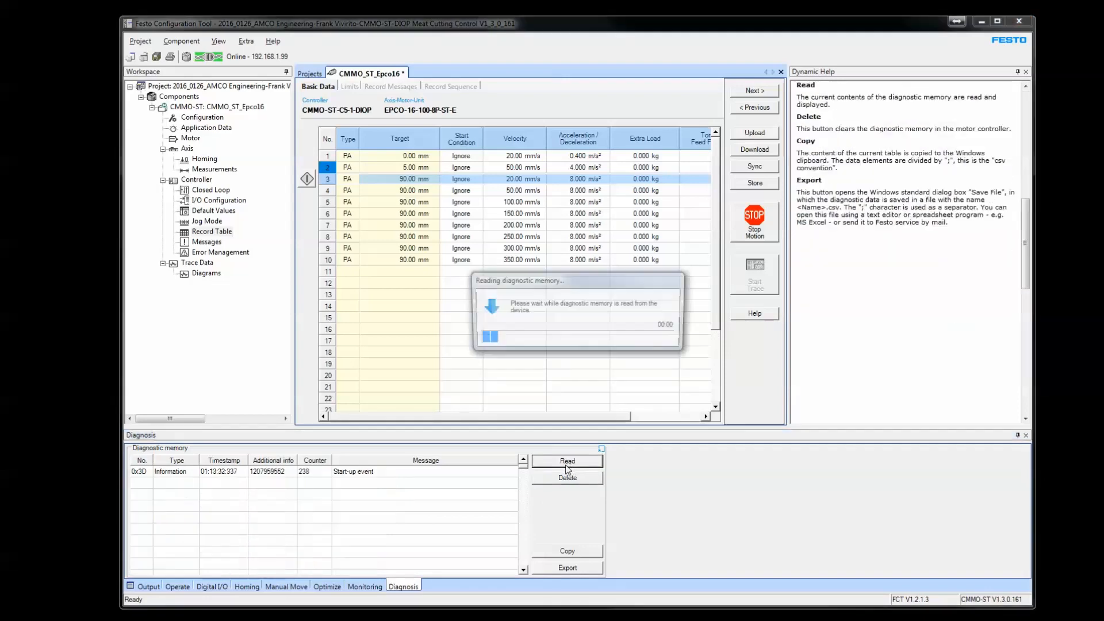
pyautogui.click(368, 586)
pyautogui.click(329, 590)
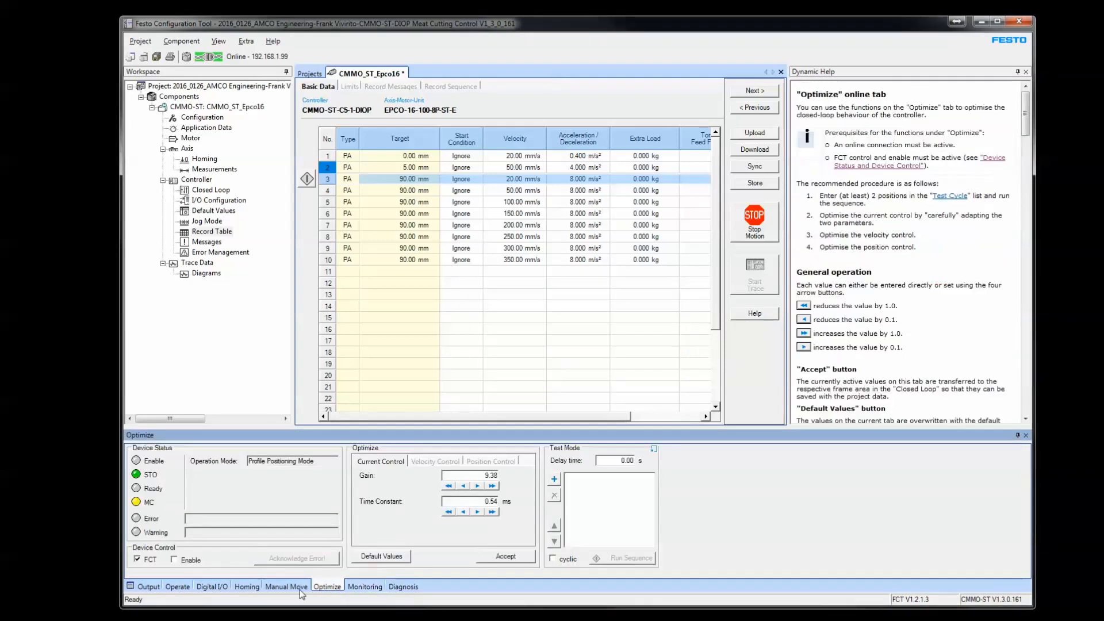
pyautogui.click(295, 589)
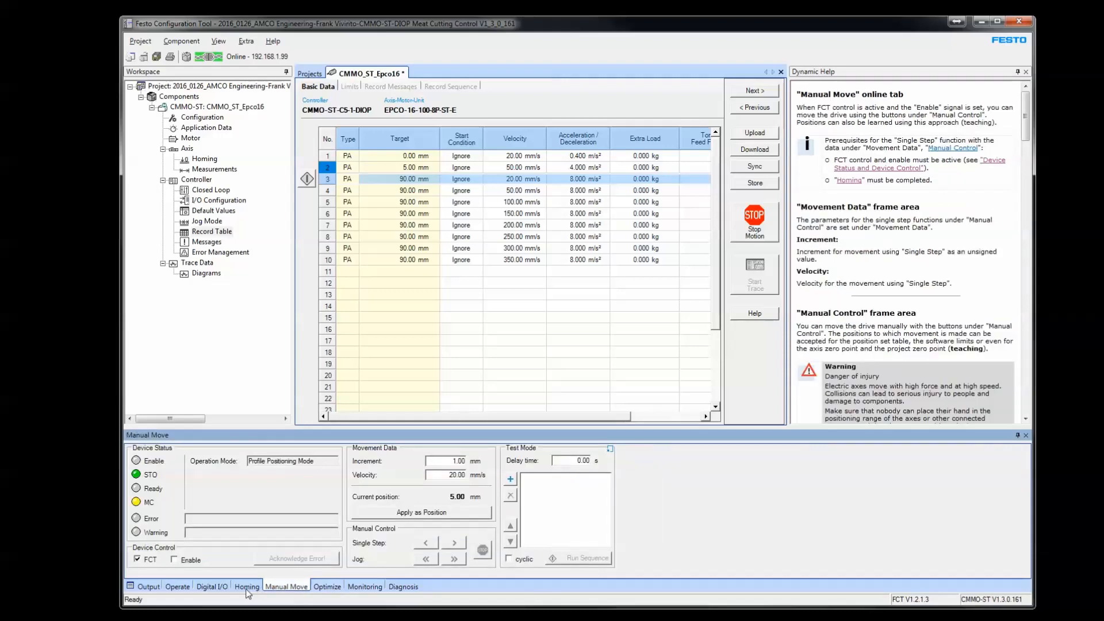
pyautogui.click(247, 587)
pyautogui.click(286, 585)
pyautogui.click(250, 587)
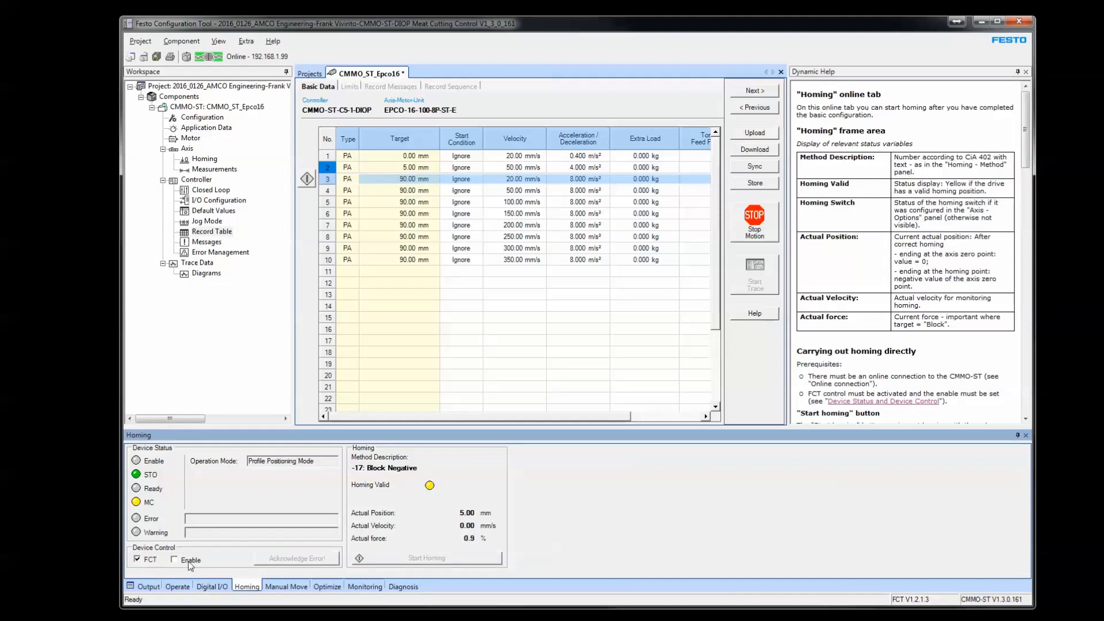
# Enable the drive under device control and check its dynamic data and digital I/O states.
pyautogui.click(226, 585)
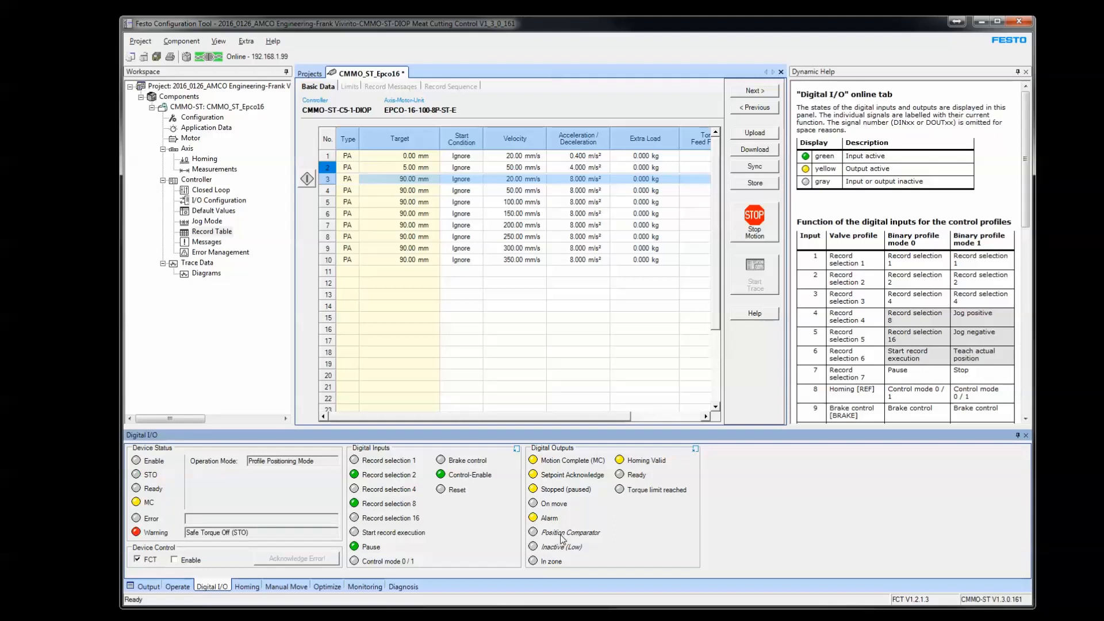
pyautogui.click(261, 529)
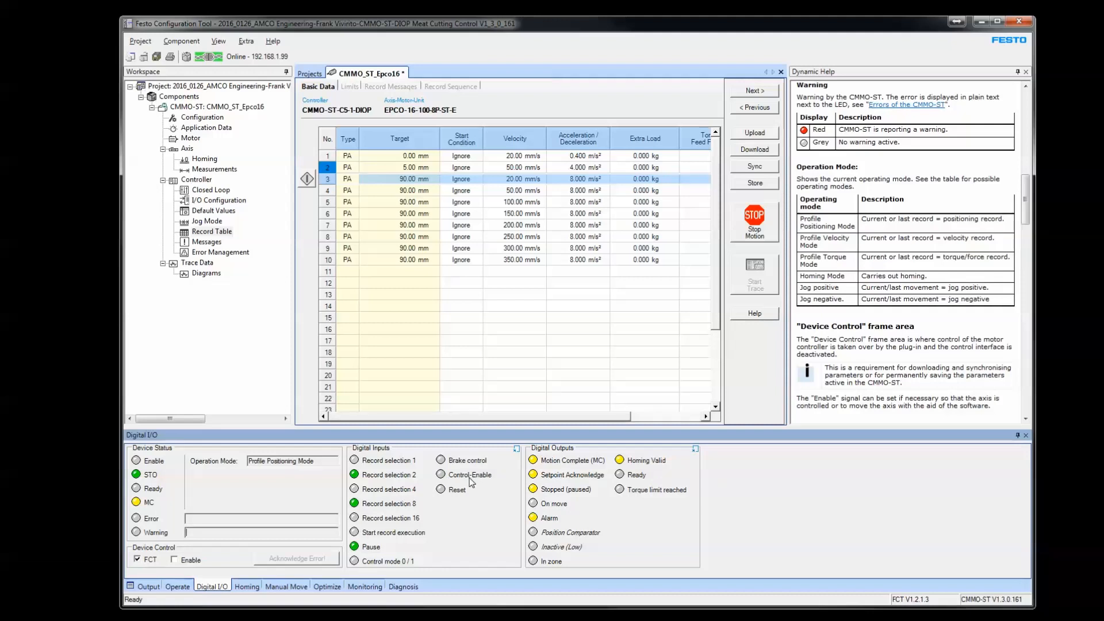
pyautogui.click(188, 561)
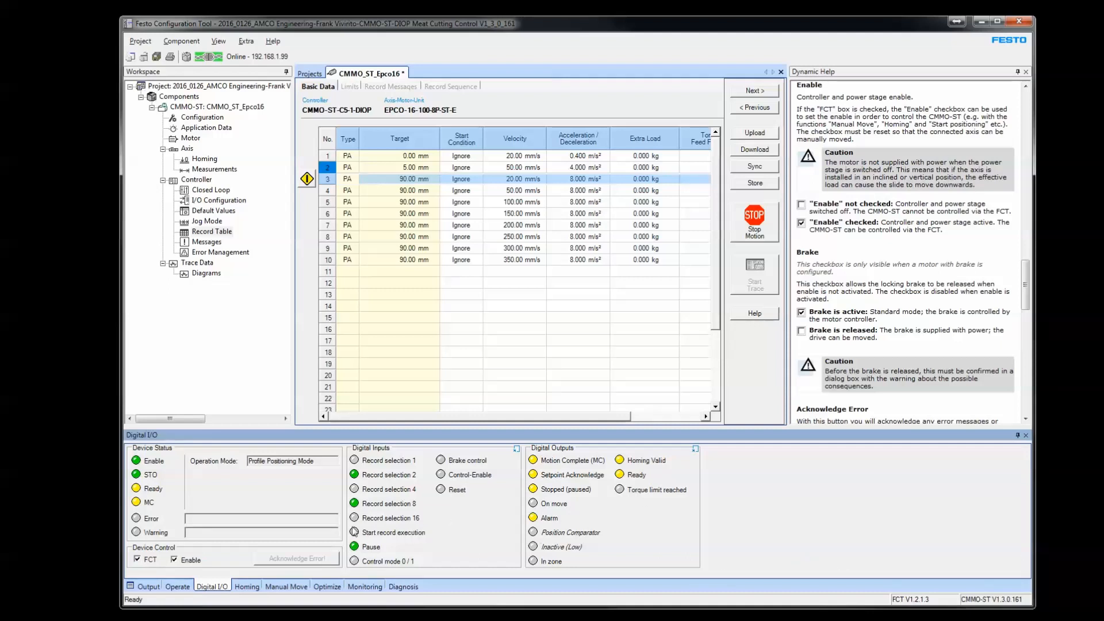
pyautogui.click(178, 587)
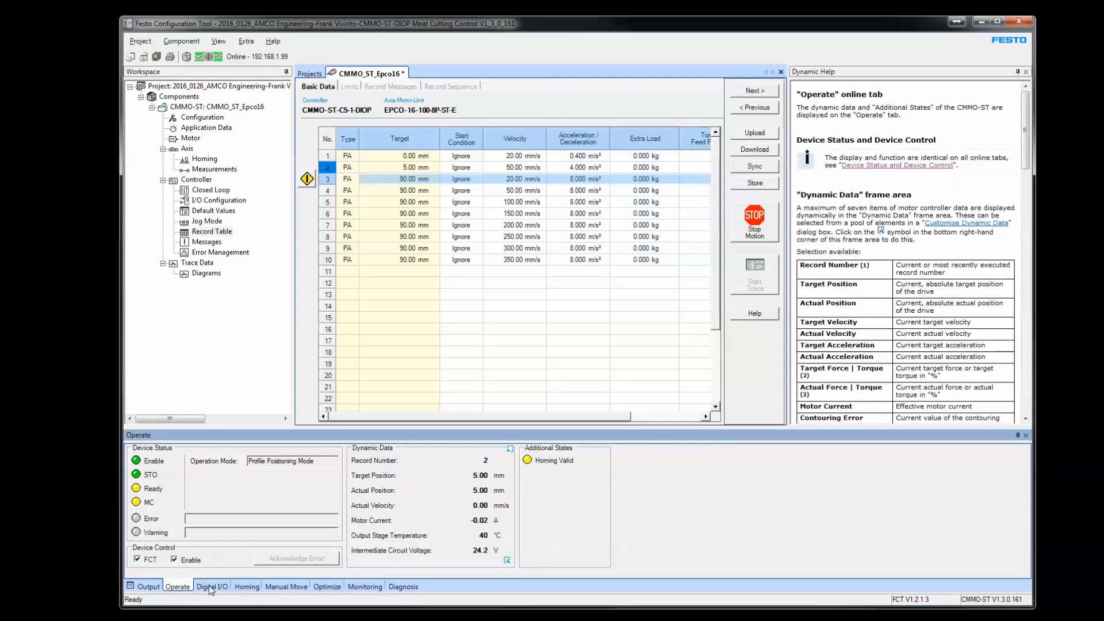
pyautogui.click(211, 587)
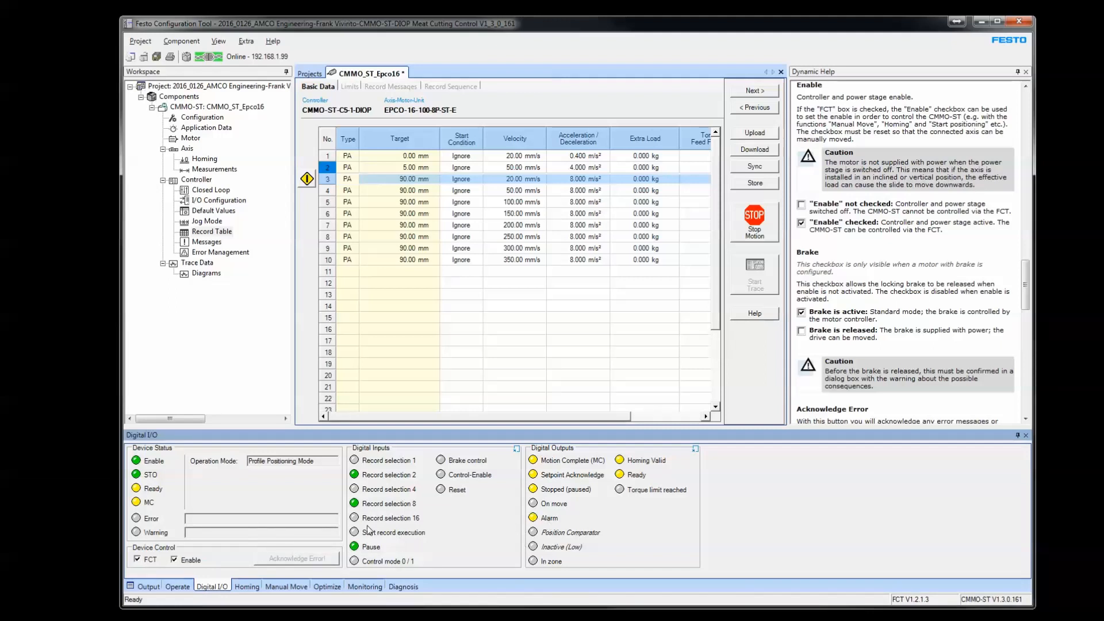
# Home the axis with the Block Negative method and check the digital I/O states.
pyautogui.click(247, 587)
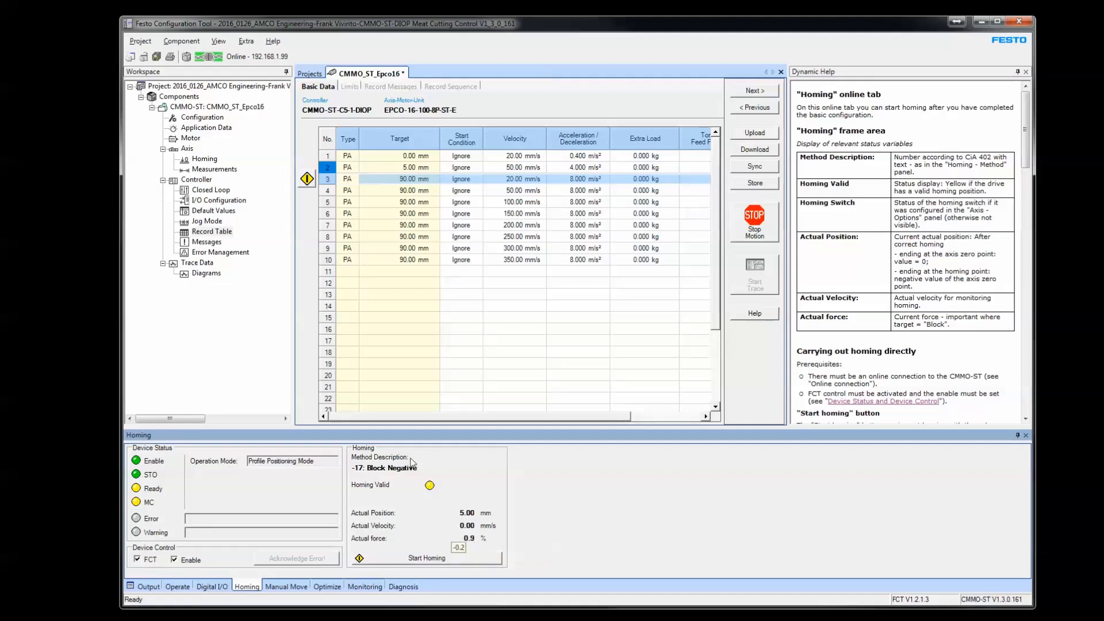
pyautogui.click(457, 561)
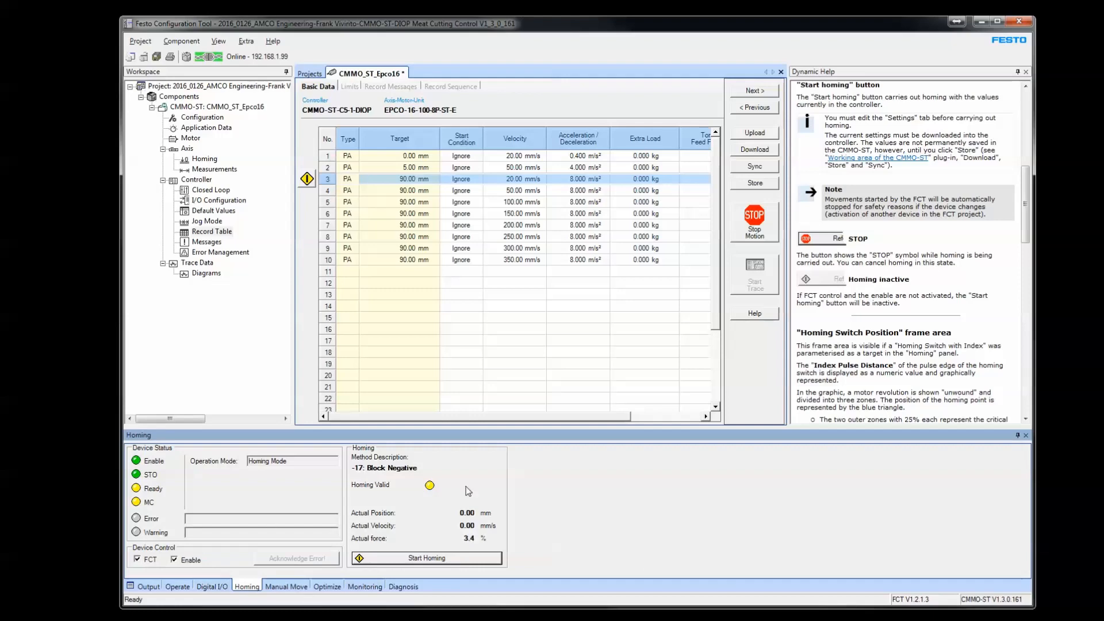
pyautogui.click(216, 588)
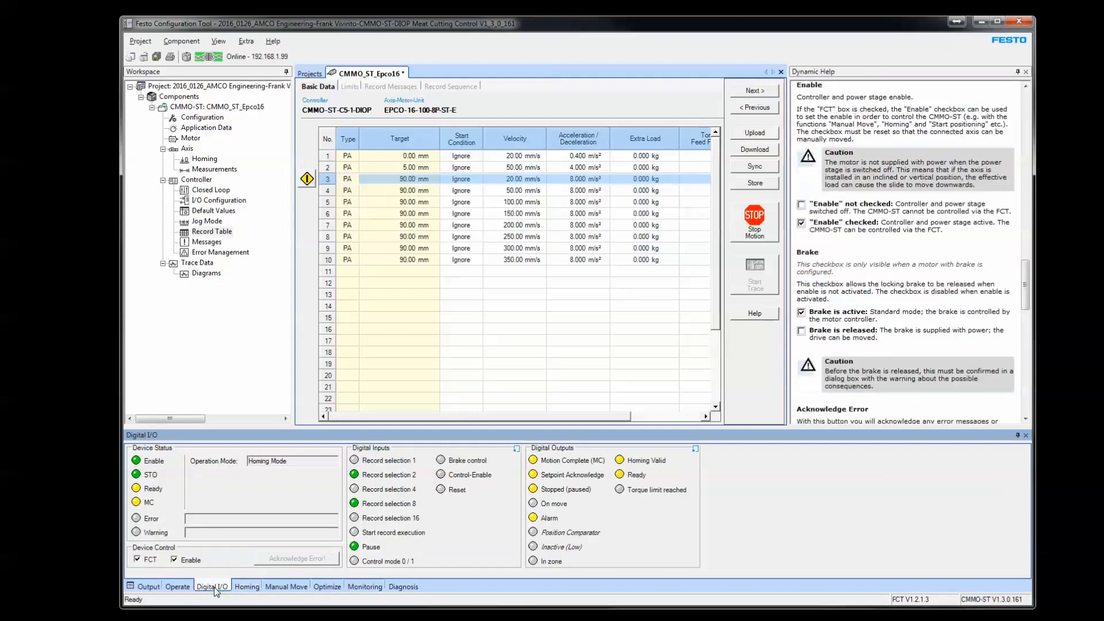
# Jog the axis manually in the positive direction and back in the negative direction.
pyautogui.click(307, 588)
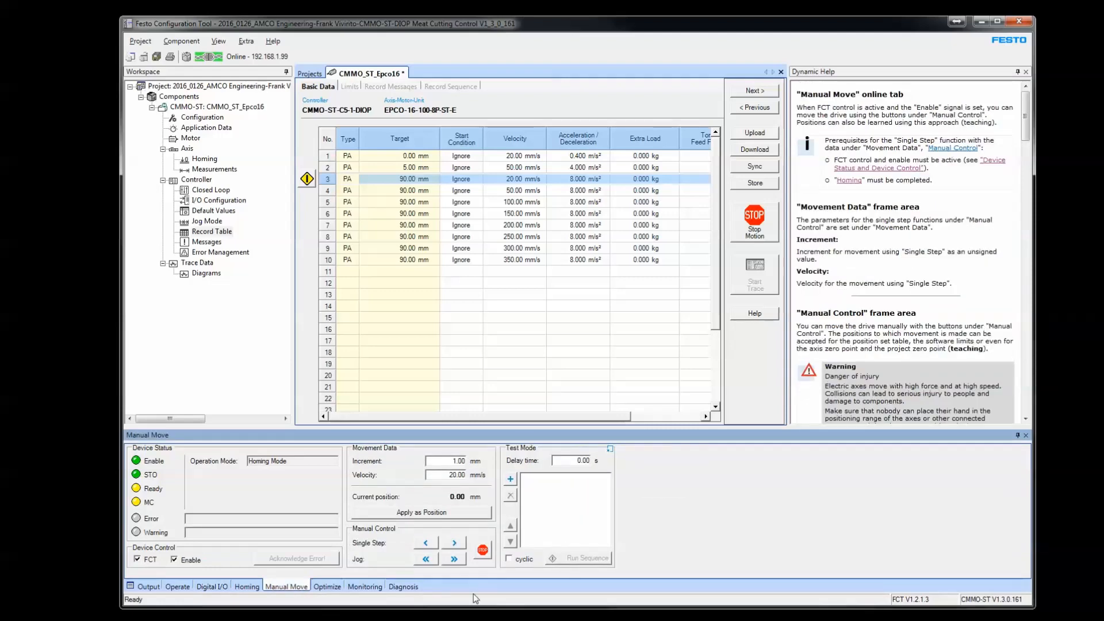
pyautogui.click(455, 560)
pyautogui.click(454, 560)
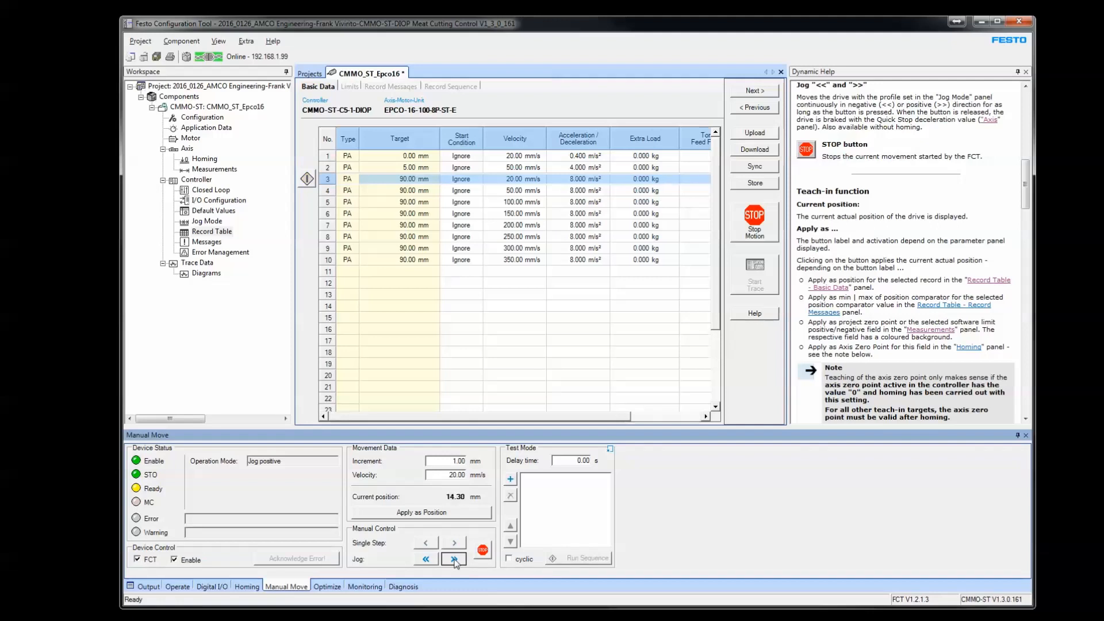
pyautogui.click(427, 561)
# Set the single-step increment to 10 mm and move the axis one step forward and one step back.
pyautogui.click(458, 462)
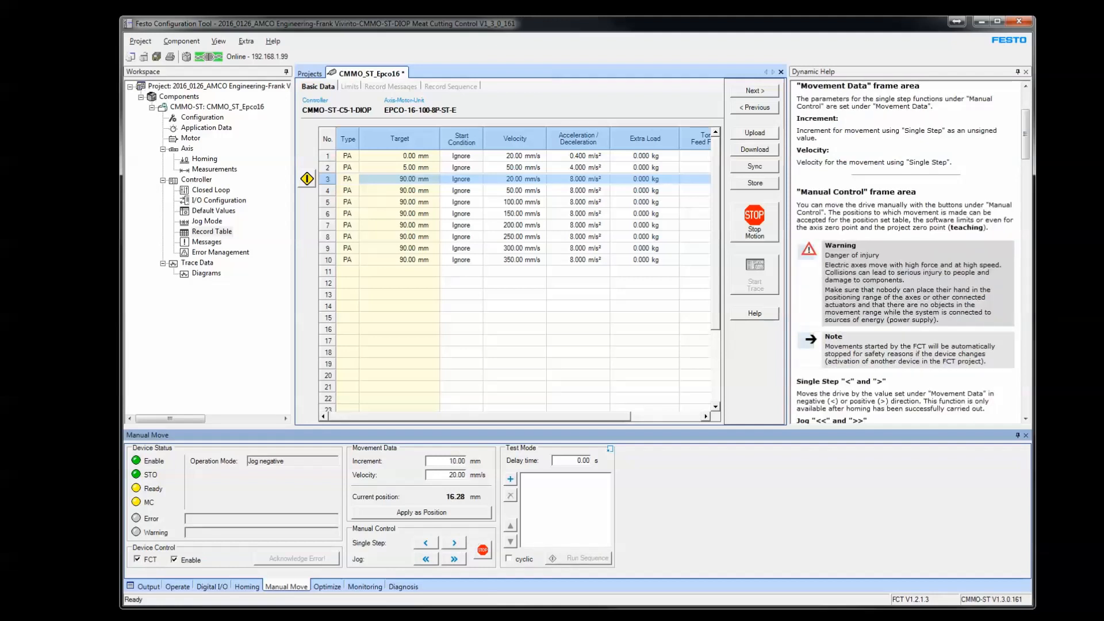
pyautogui.moveTo(450, 461); pyautogui.dragTo(487, 467)
pyautogui.click(447, 544)
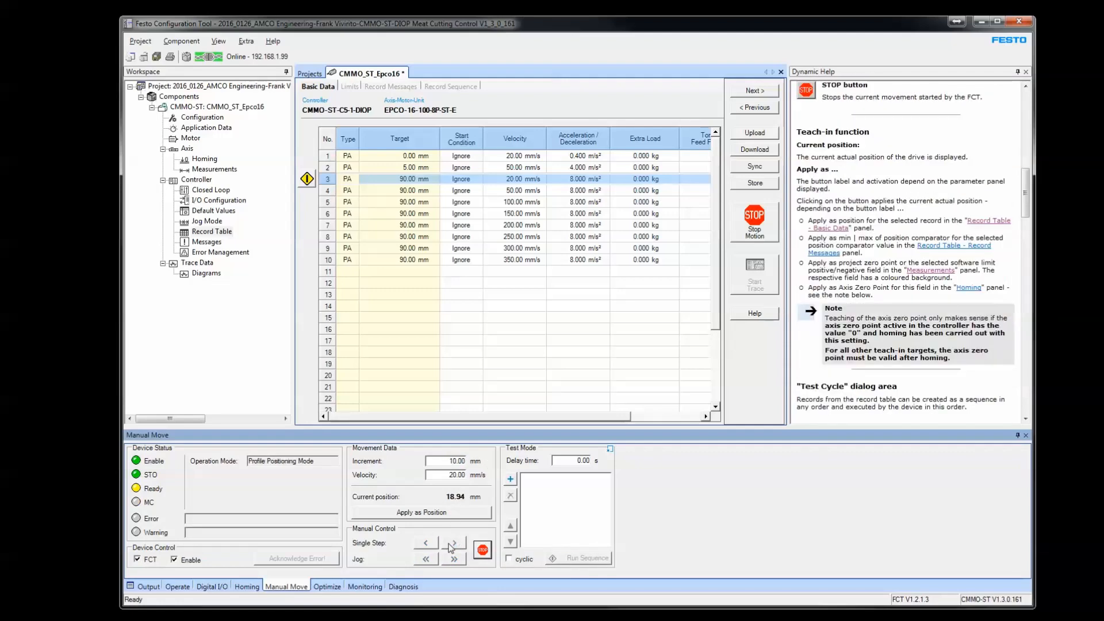
pyautogui.click(426, 543)
# Add records 1 and 2 to the test mode sequence, executing record 2 once before adding it.
pyautogui.click(336, 168)
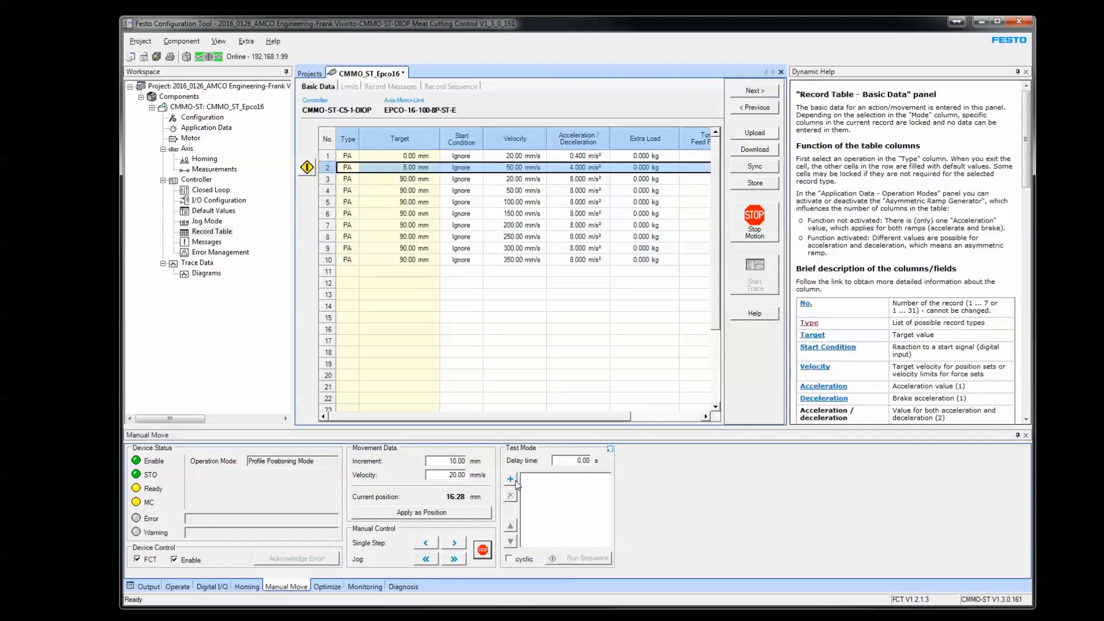
pyautogui.click(327, 158)
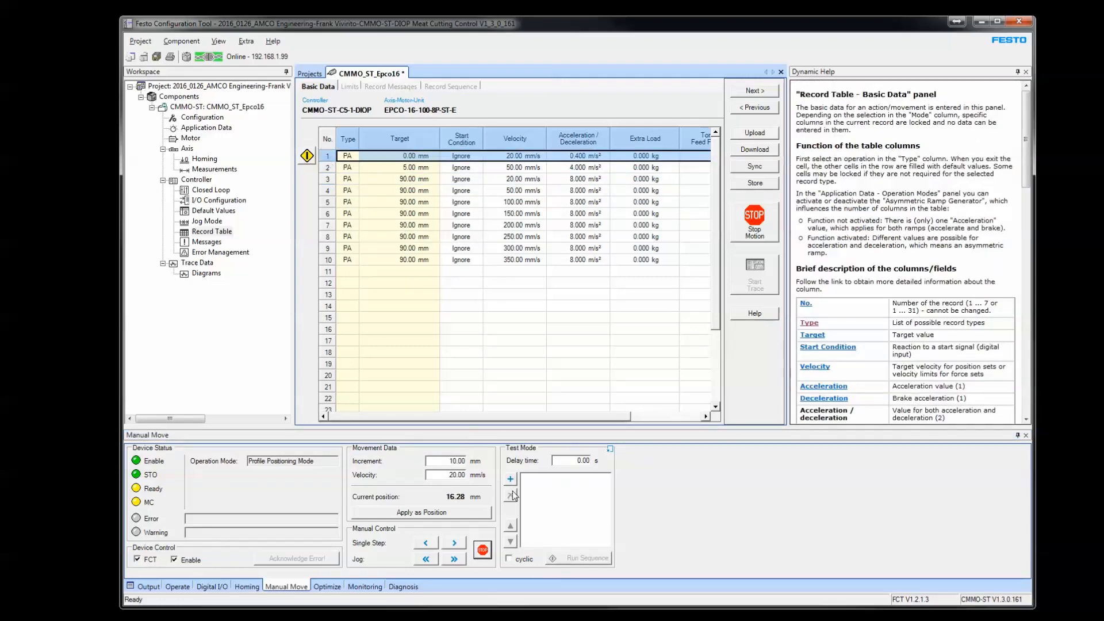
pyautogui.click(510, 480)
pyautogui.click(329, 168)
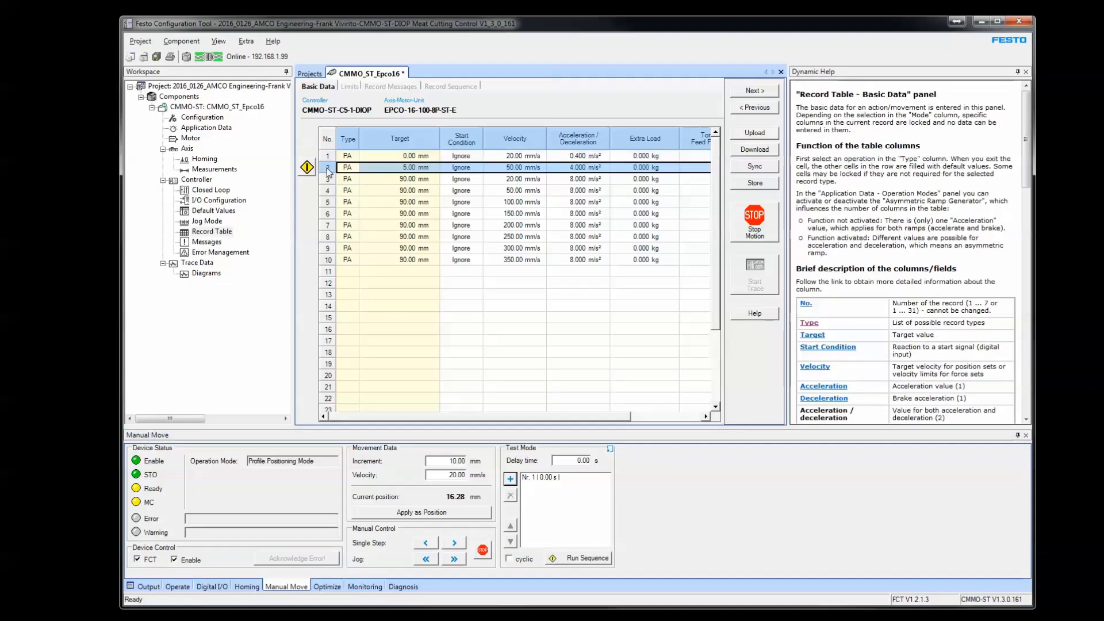
pyautogui.click(307, 166)
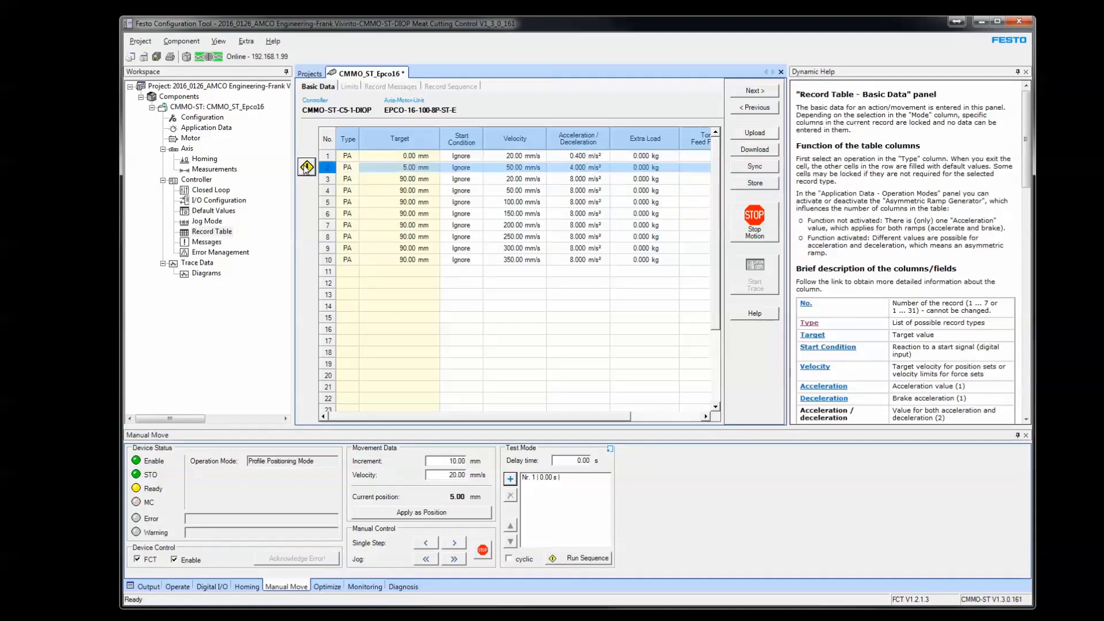
pyautogui.click(510, 478)
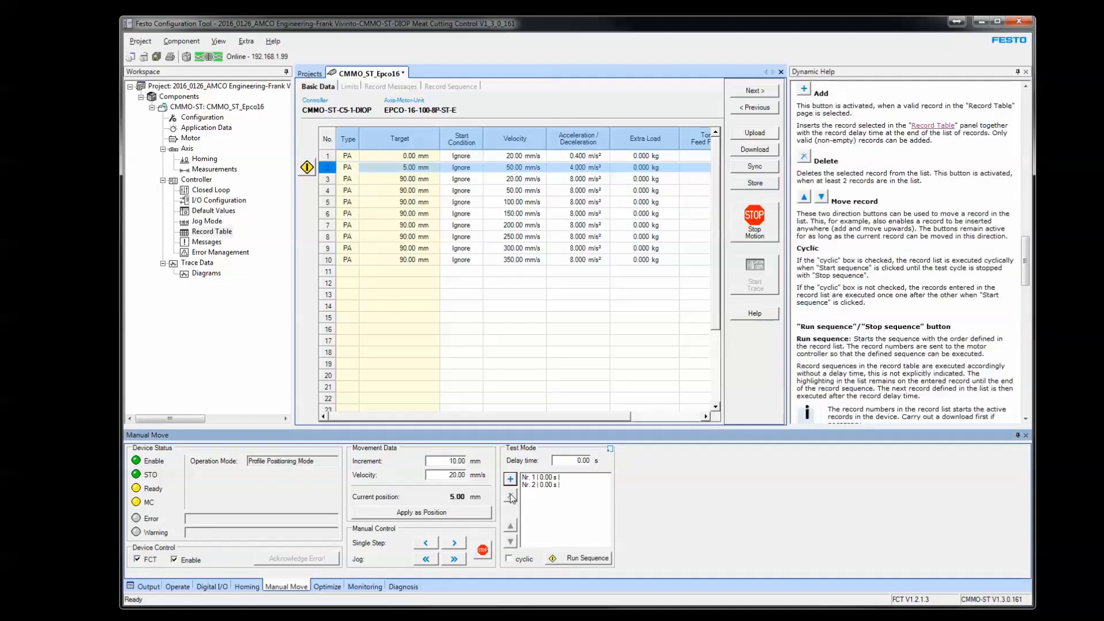
# Run the test sequence cyclically starting from record 1, stop it, and turn cyclic mode off.
pyautogui.click(522, 560)
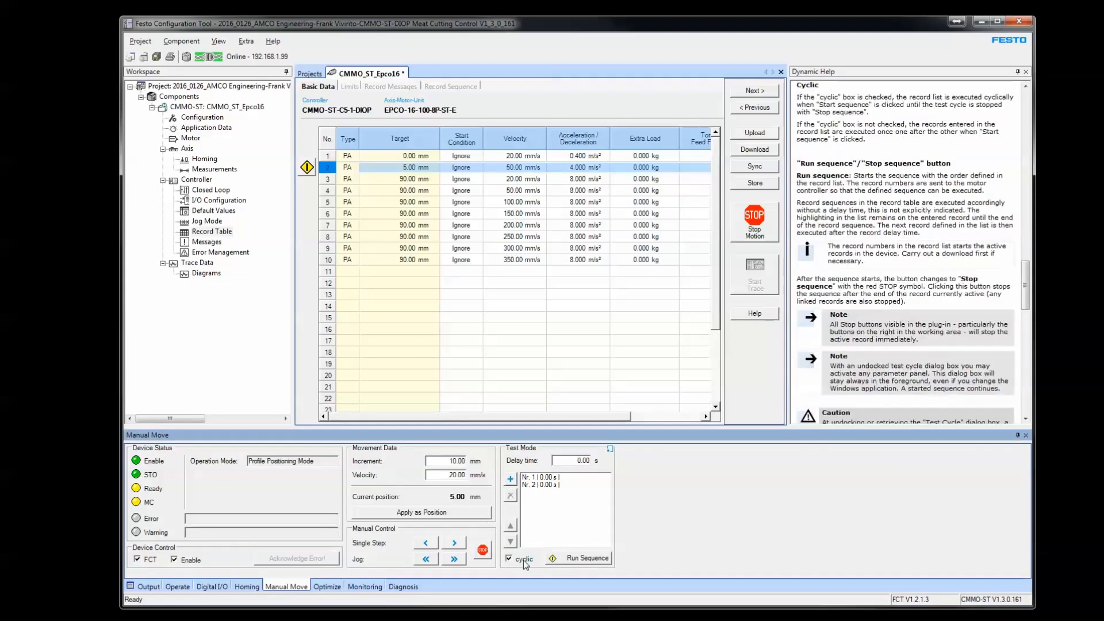
pyautogui.click(544, 477)
pyautogui.click(583, 559)
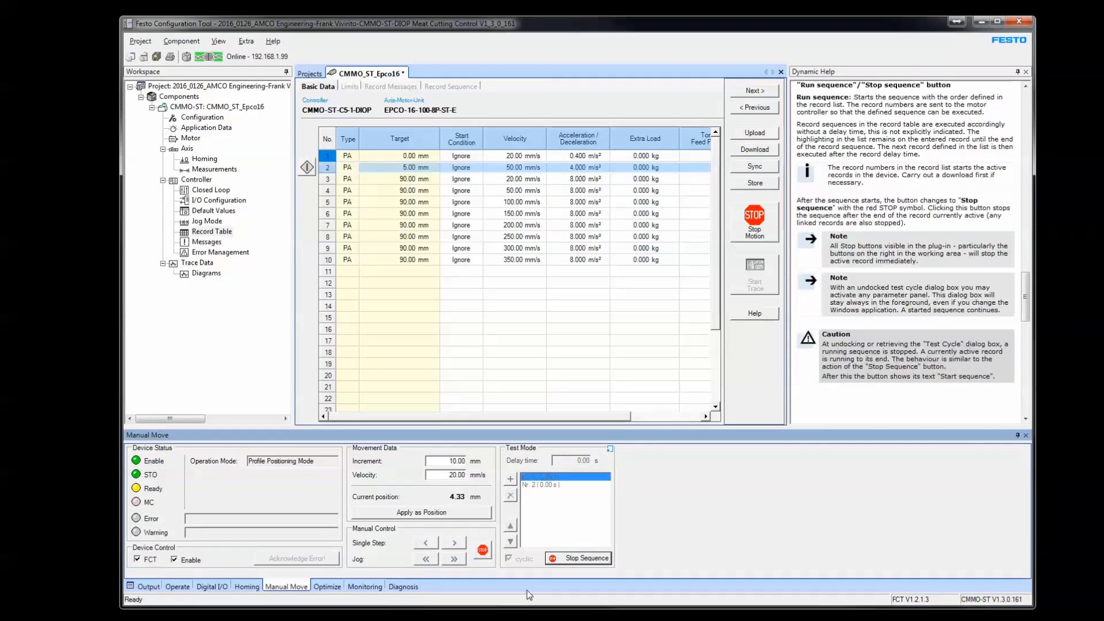
pyautogui.click(587, 560)
pyautogui.click(513, 560)
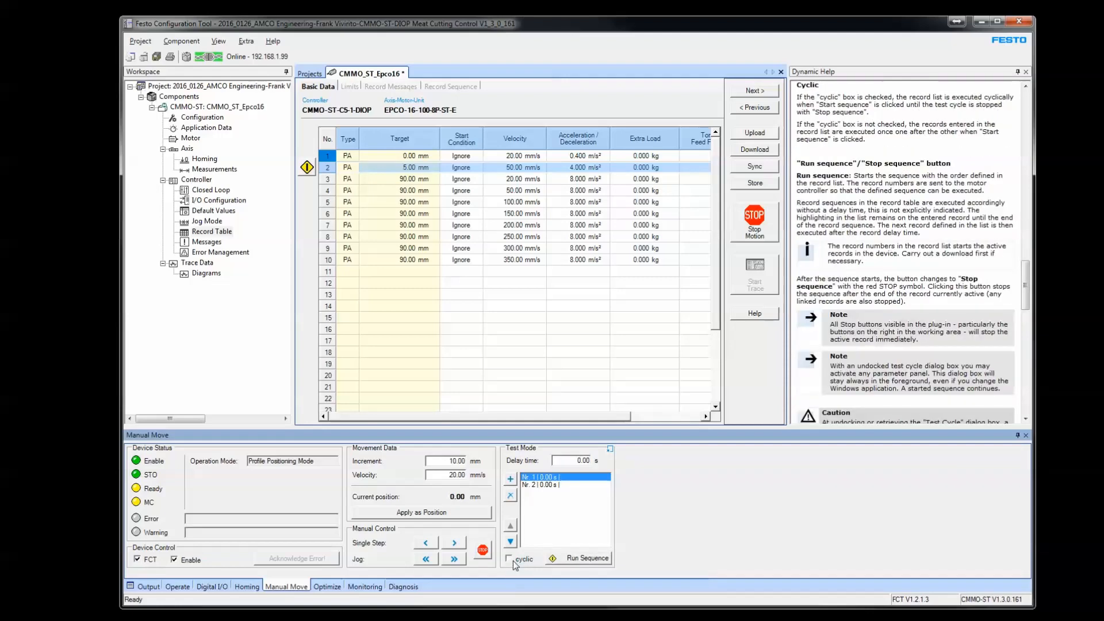
# Check the dynamic data and digital I/O states, and execute record 2 from the record table.
pyautogui.click(218, 587)
pyautogui.click(177, 586)
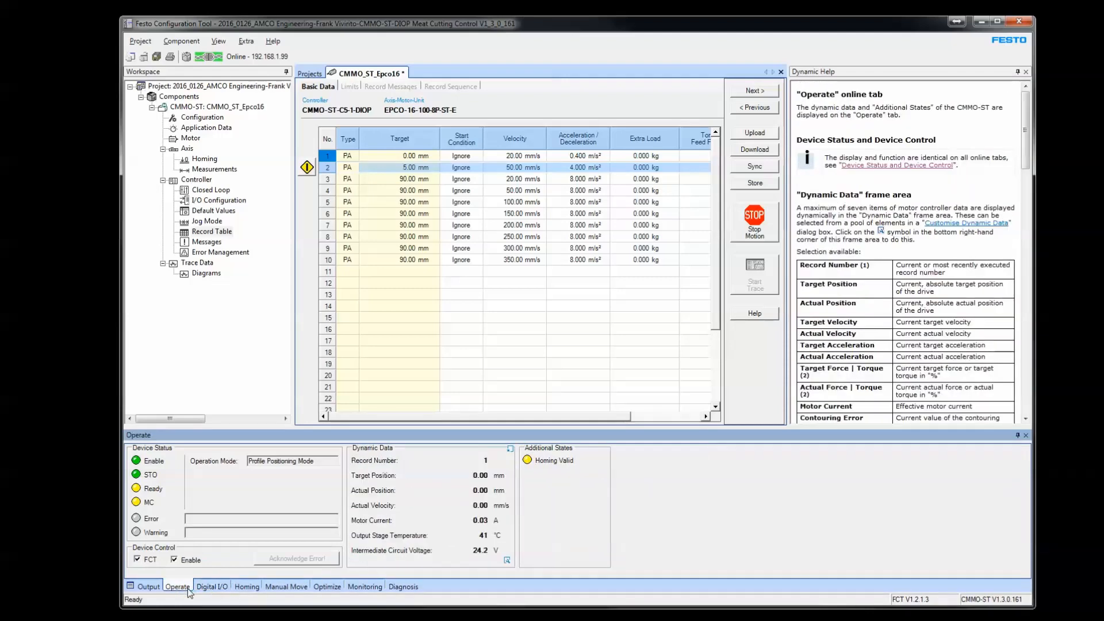
pyautogui.click(213, 587)
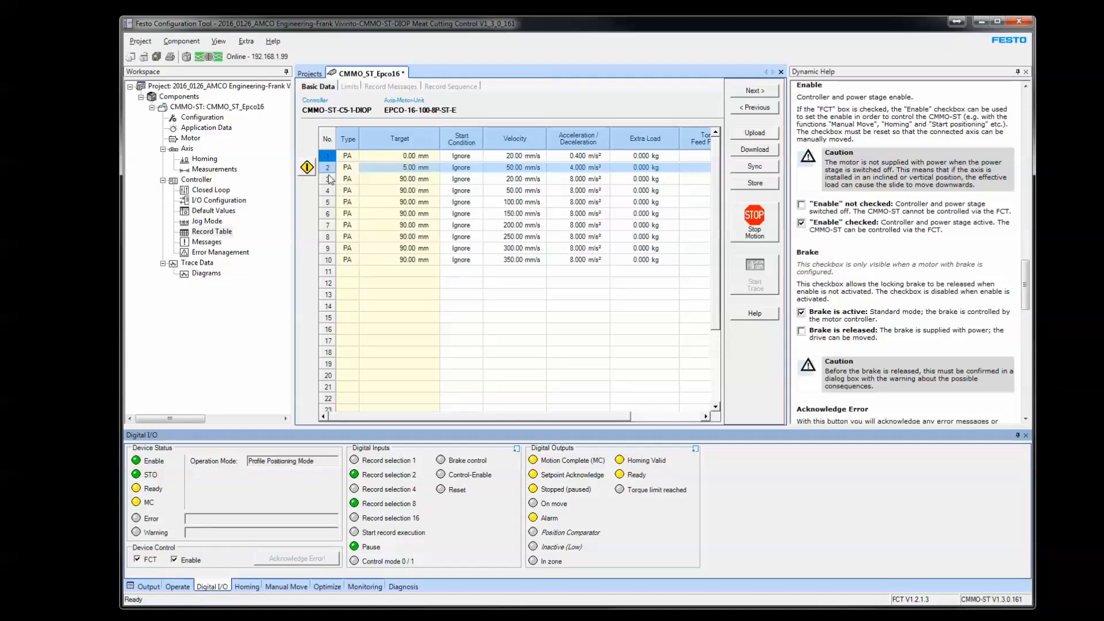
pyautogui.click(379, 172)
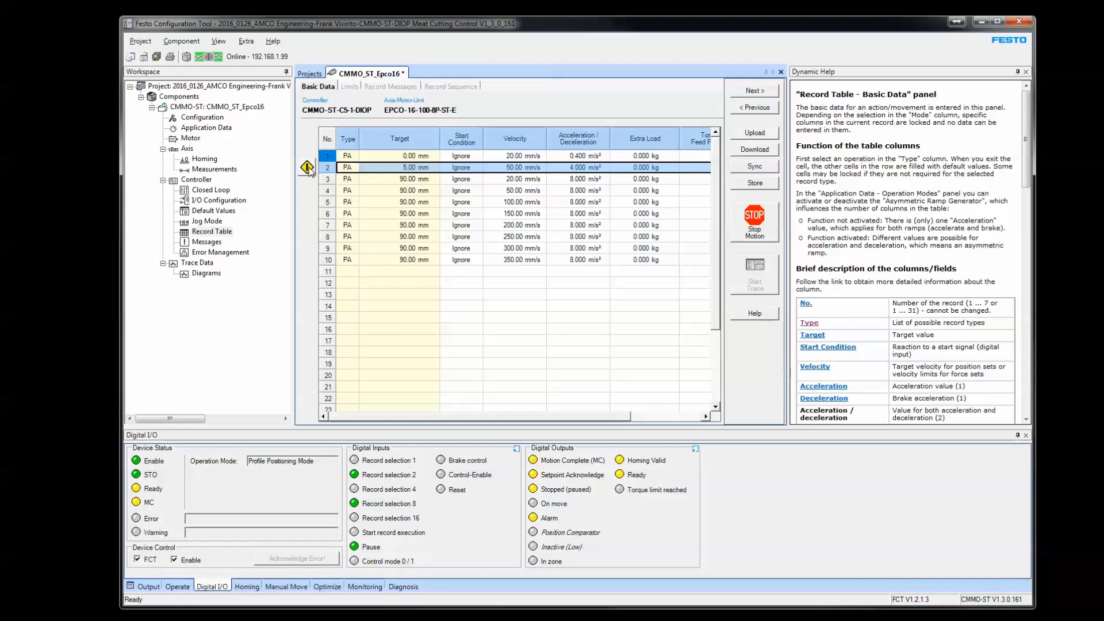
pyautogui.click(307, 167)
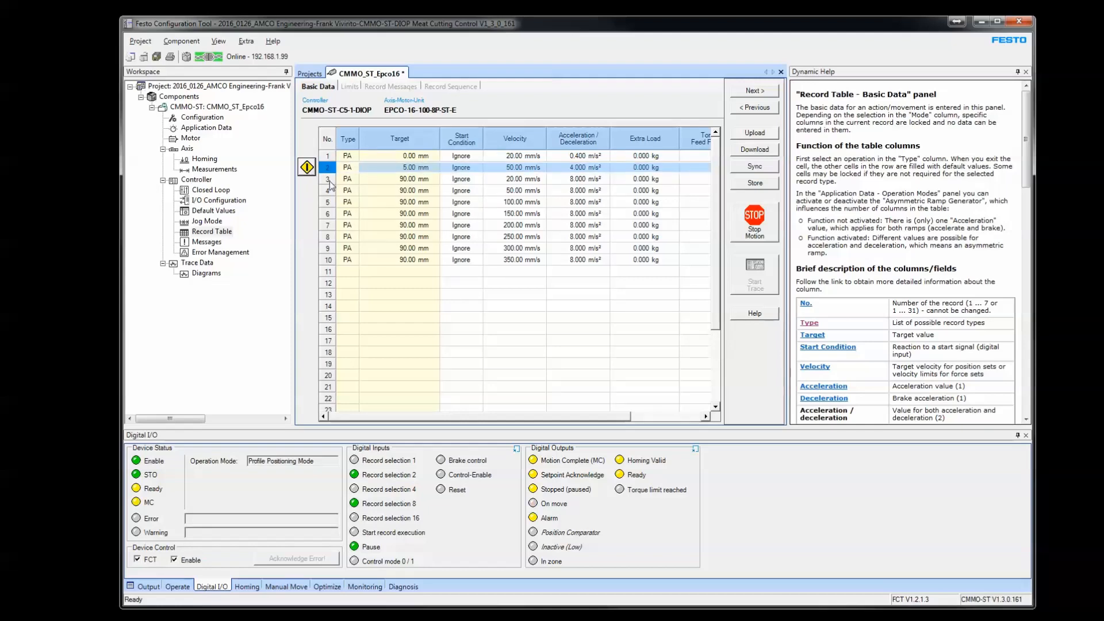
# Execute record 3 from the record table with the target and actual position data displayed.
pyautogui.click(329, 180)
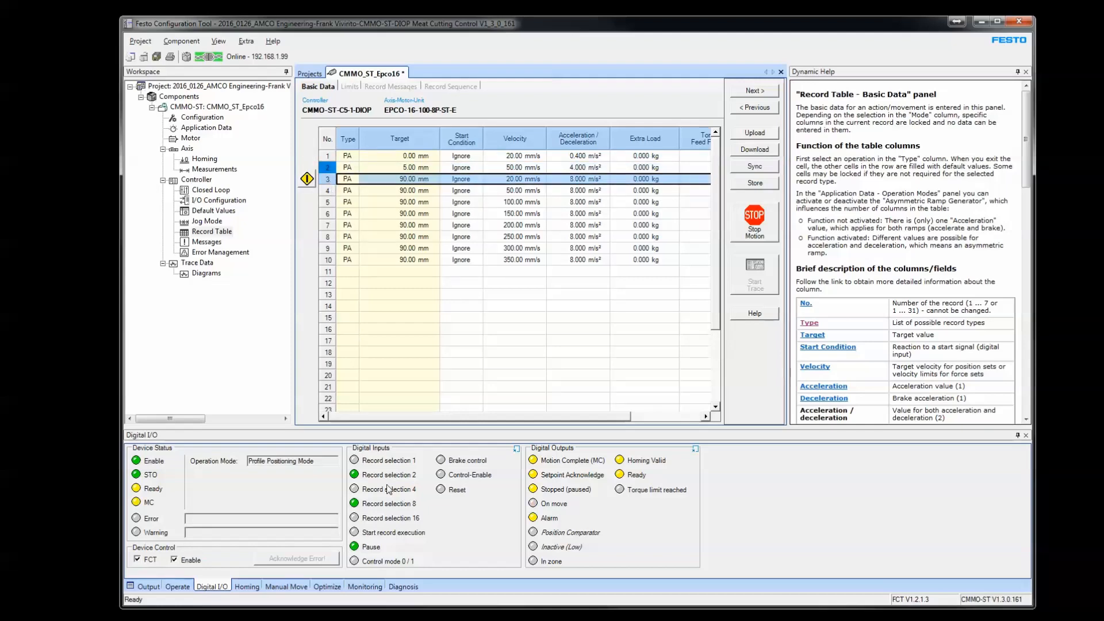
pyautogui.click(186, 587)
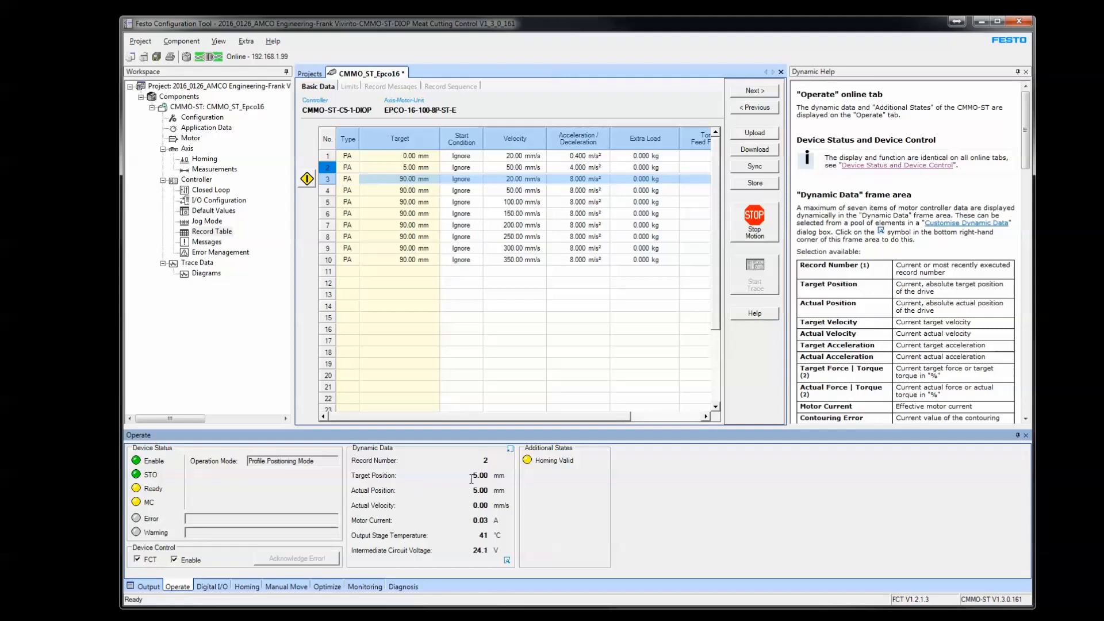
pyautogui.moveTo(476, 492); pyautogui.dragTo(504, 495)
pyautogui.click(308, 182)
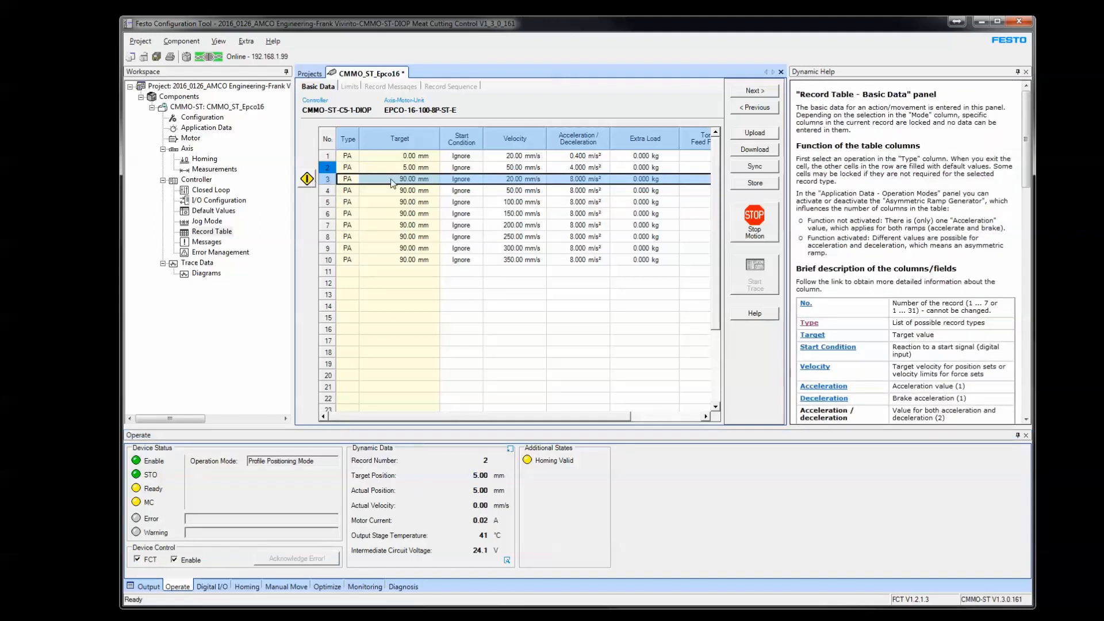
pyautogui.click(309, 181)
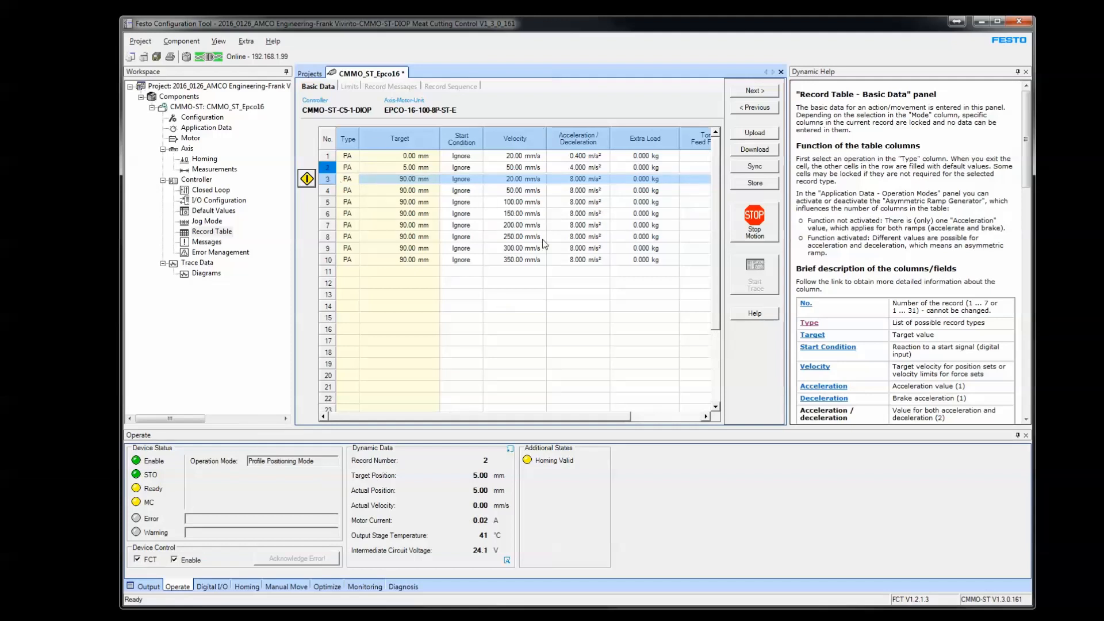
# Review the full settings of record 4 in its edit dialog, including the velocity, and close it without changes.
pyautogui.click(328, 193)
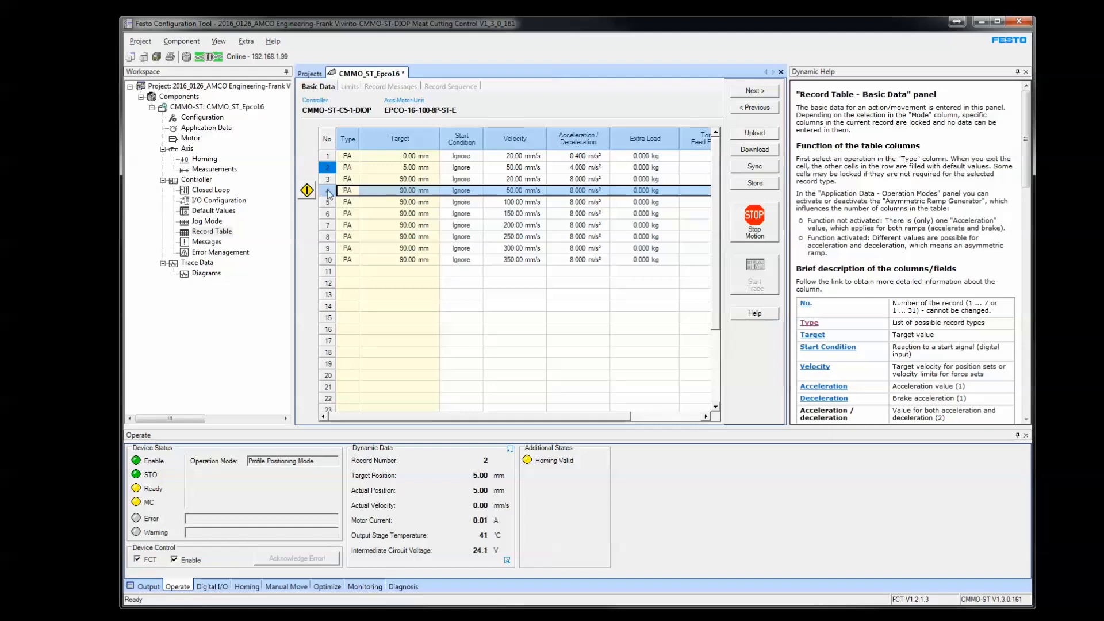
pyautogui.doubleClick(330, 194)
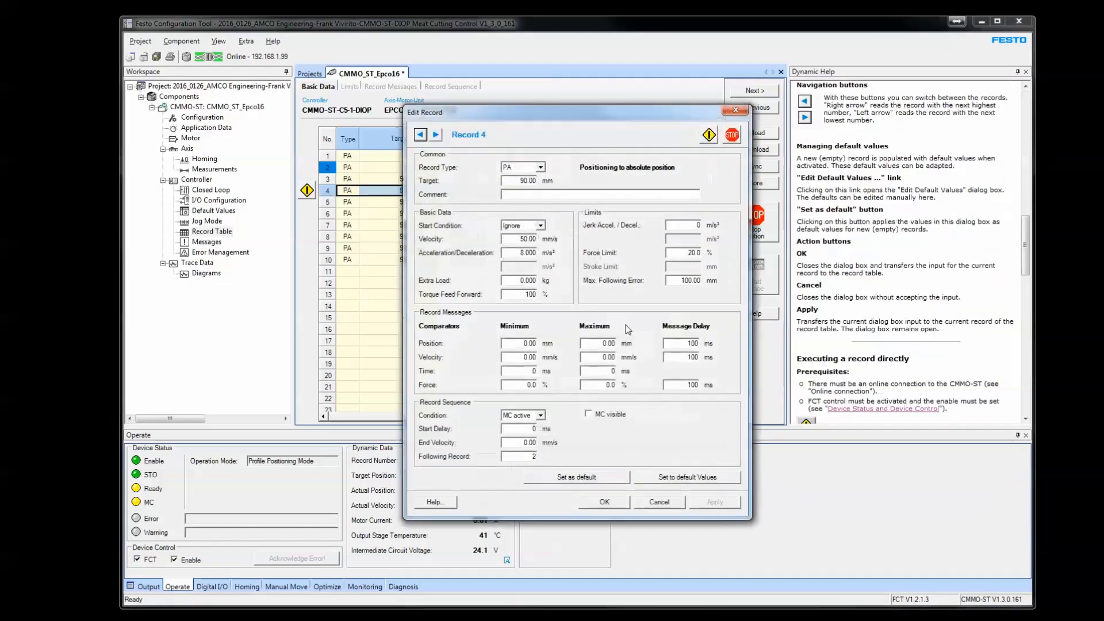
pyautogui.doubleClick(524, 239)
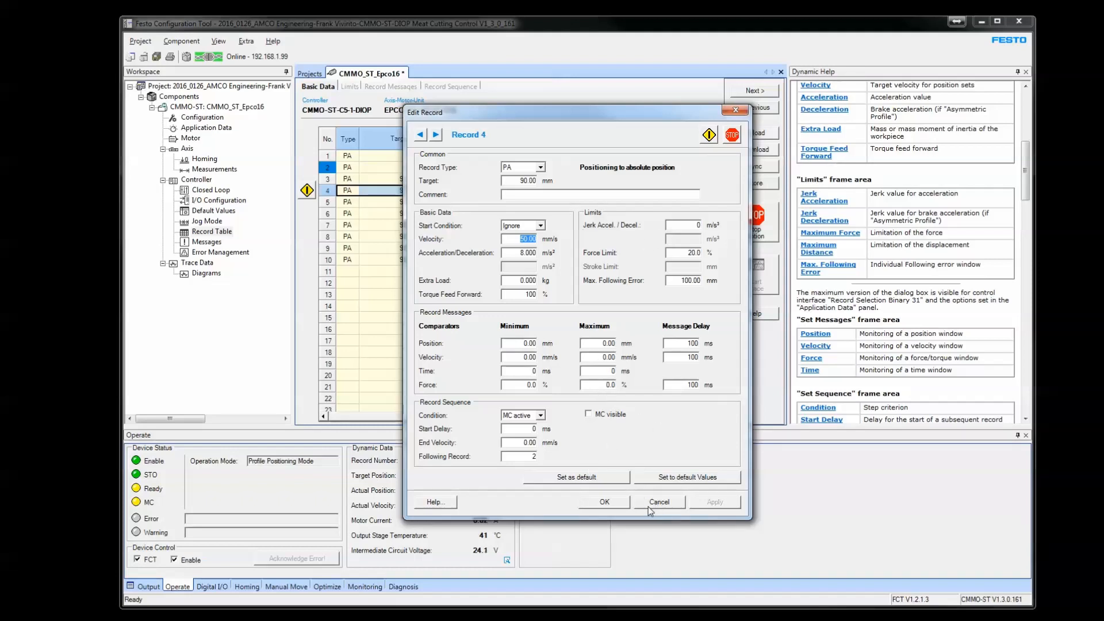
pyautogui.click(605, 502)
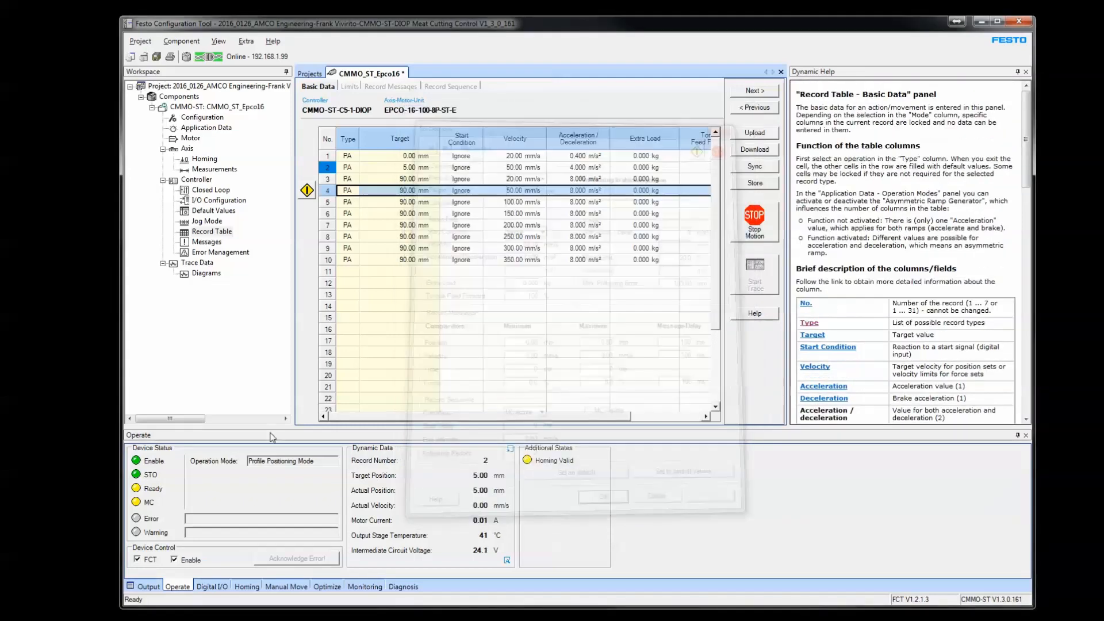
# Execute record 7 and record 10 from the record table.
pyautogui.click(326, 204)
pyautogui.click(333, 227)
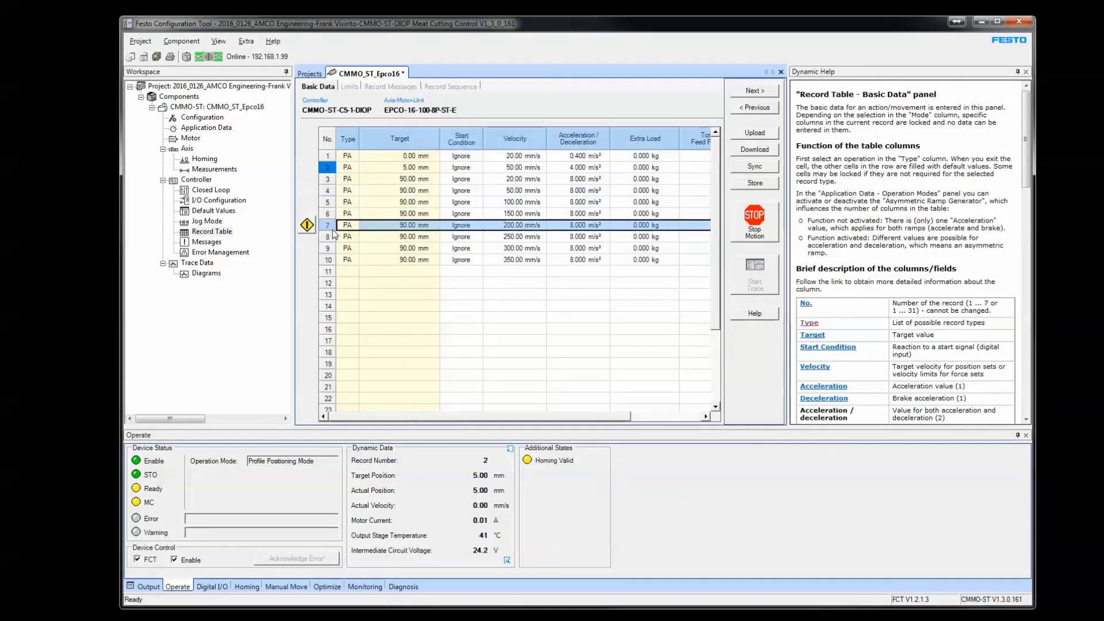
pyautogui.click(308, 228)
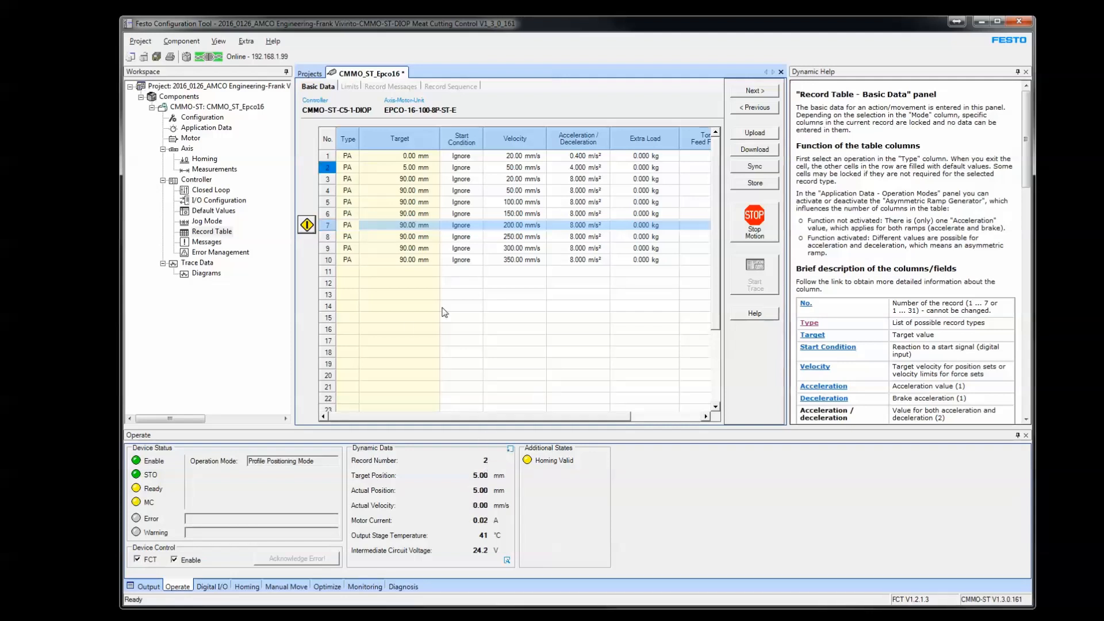
pyautogui.click(328, 260)
pyautogui.click(308, 260)
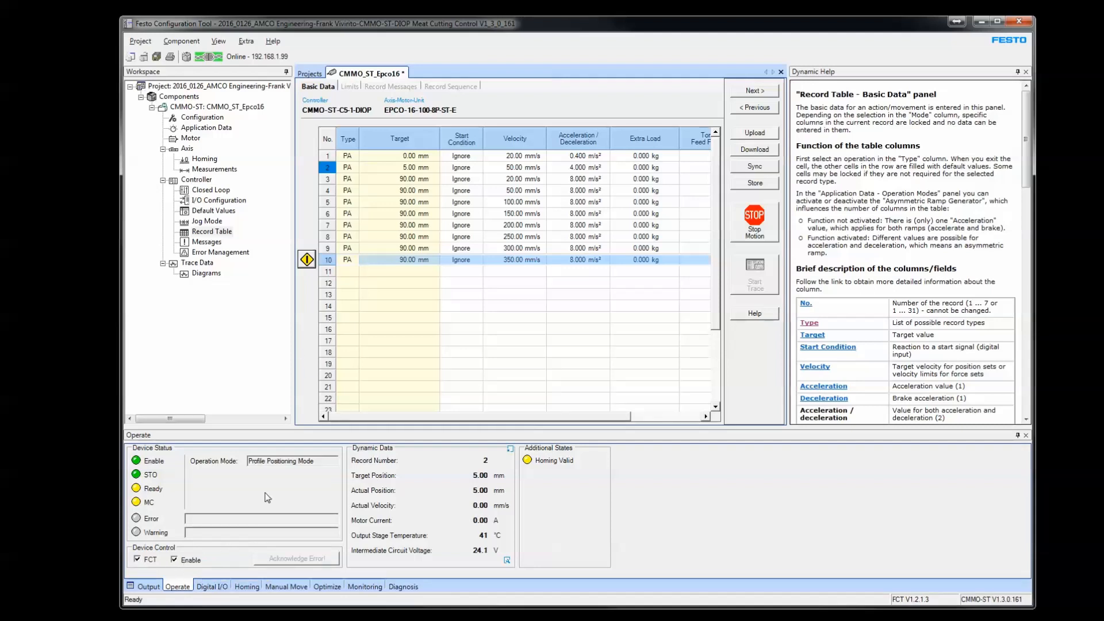
# Disable the controller enable and release FCT device control so the physical inputs control the drive.
pyautogui.click(193, 561)
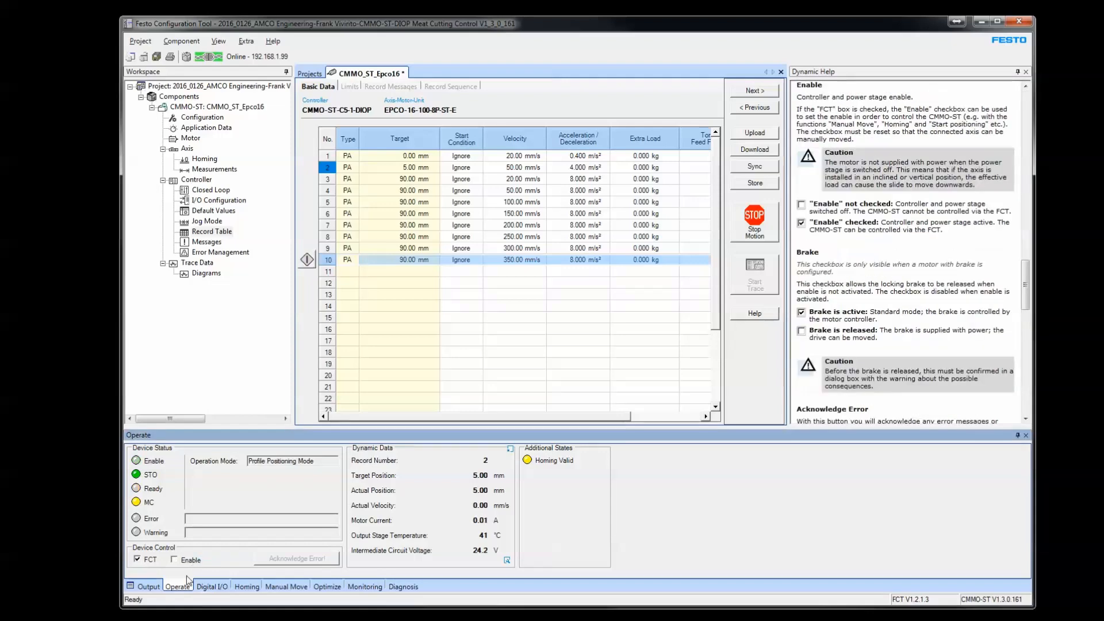
pyautogui.click(149, 561)
pyautogui.click(314, 405)
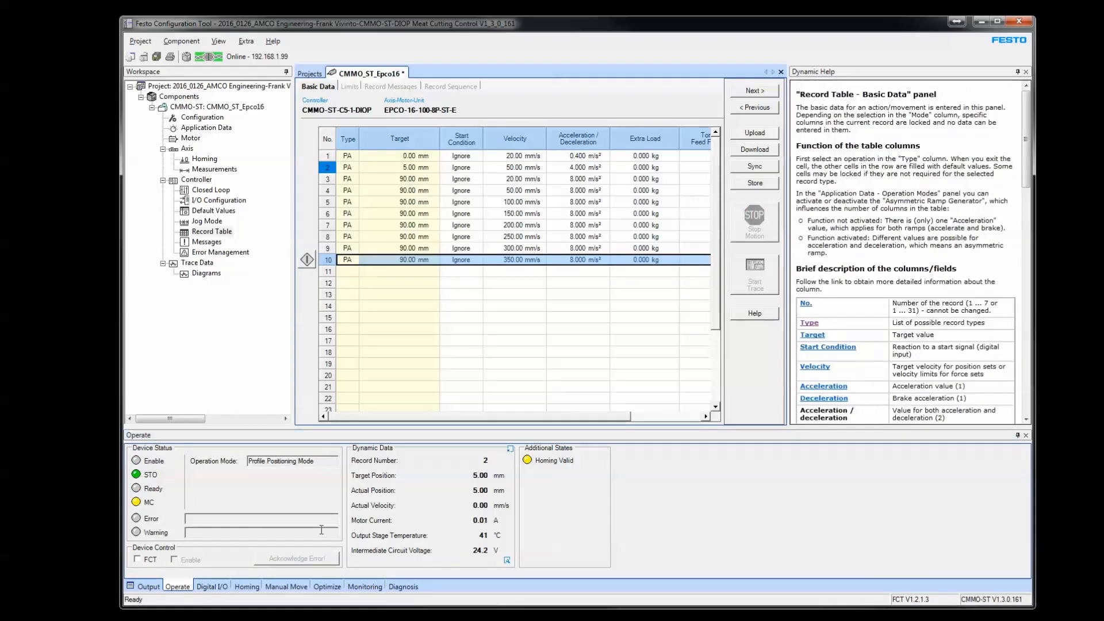
# Display the digital I/O states and compare them with the binary profile pin table in the X1 cable wiring PDF.
pyautogui.click(213, 587)
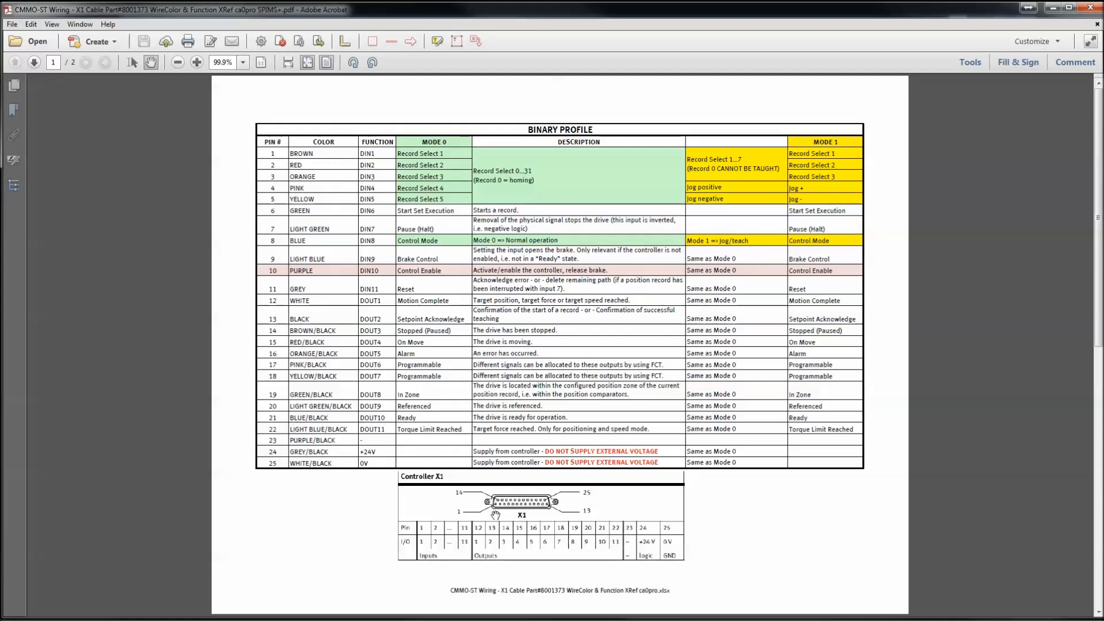
pyautogui.hotkey('alt', 'Tab')
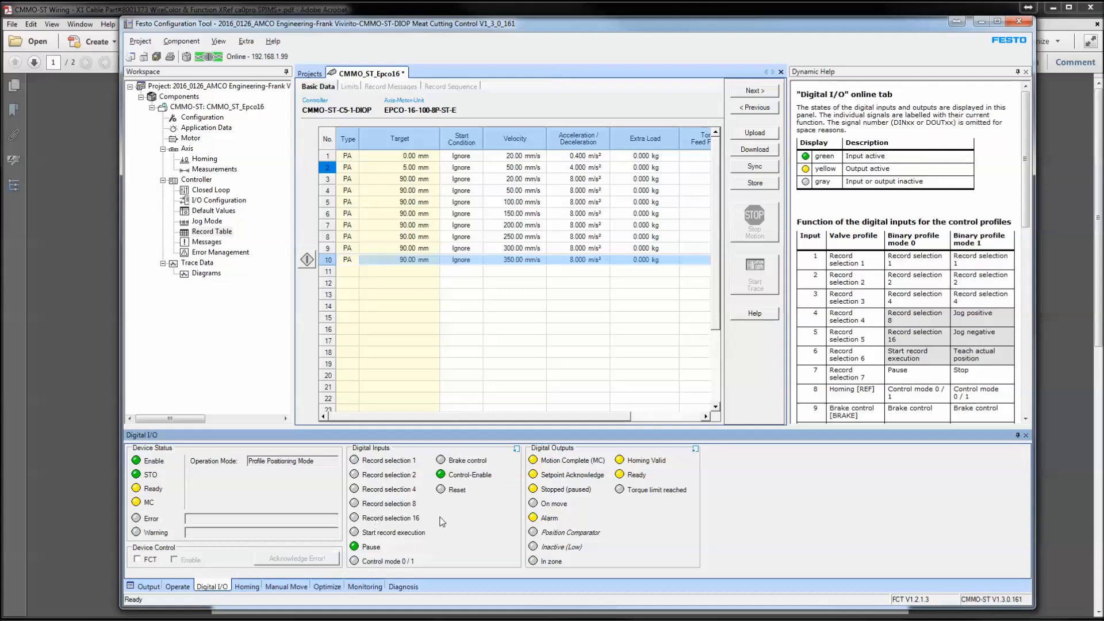
pyautogui.hotkey('alt', 'Tab')
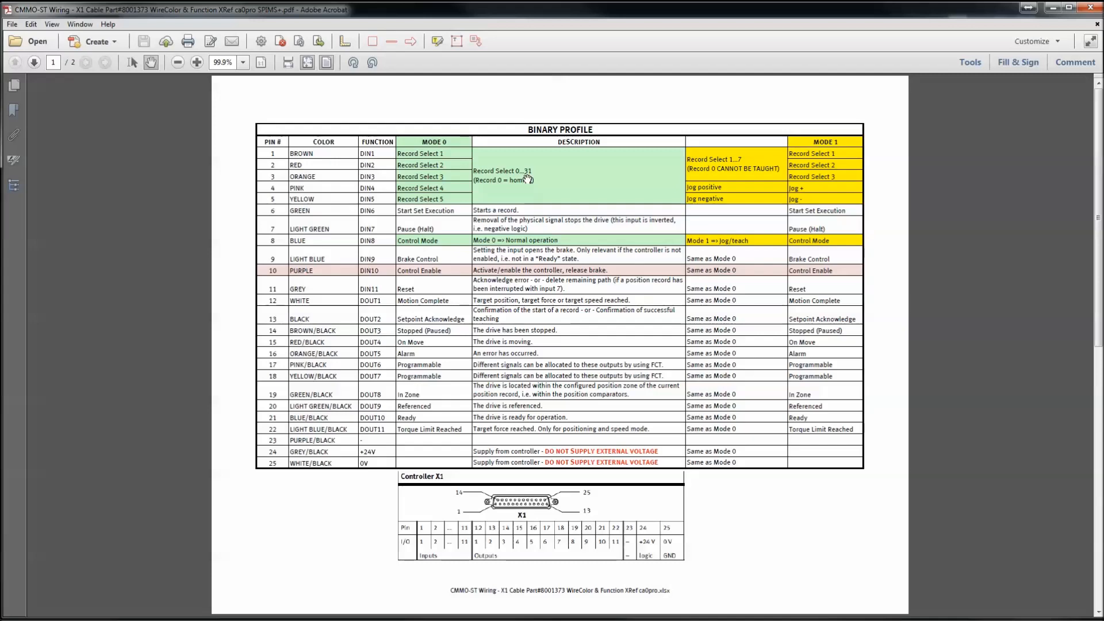
pyautogui.hotkey('alt', 'Tab')
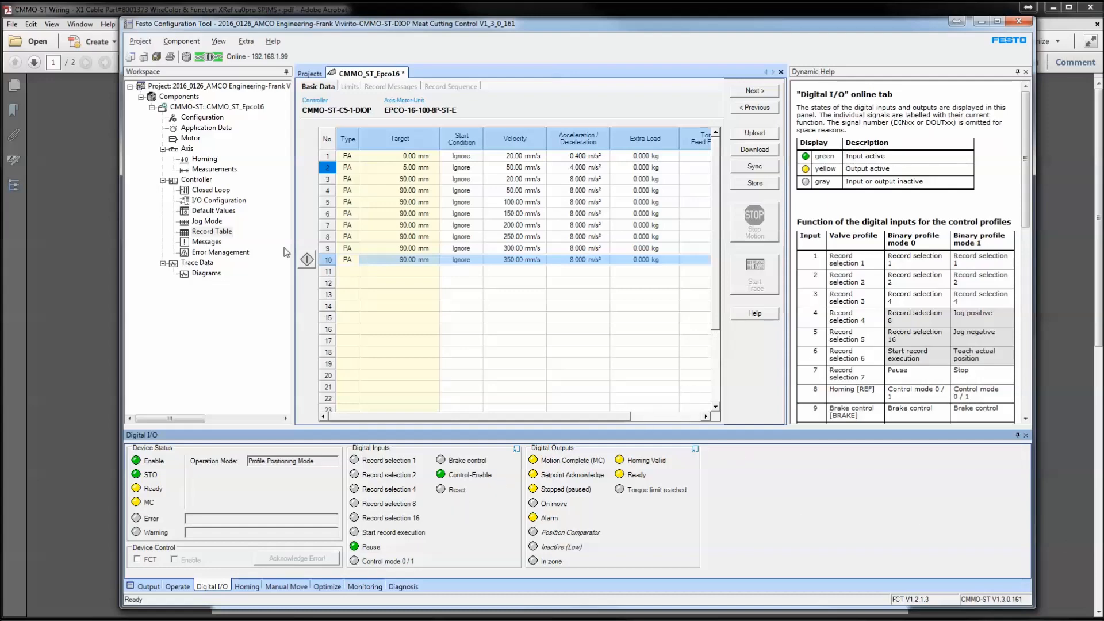
# Compare records 6 and 7 in the record table with the record selection inputs and the wiring PDF, leaving record 6 selected.
pyautogui.click(332, 214)
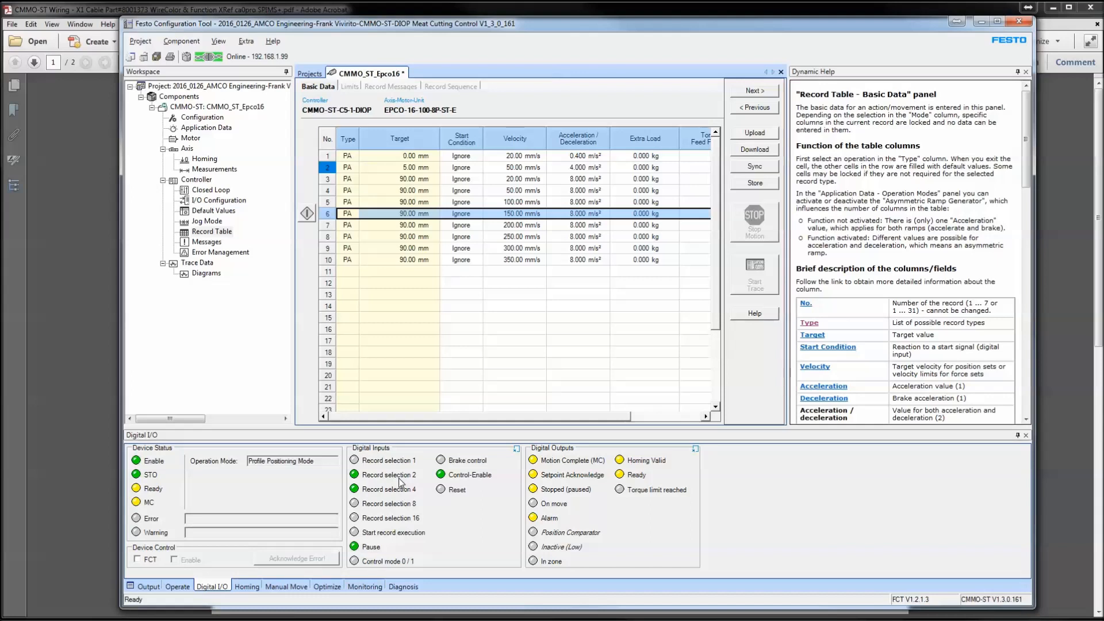
pyautogui.click(329, 224)
pyautogui.click(341, 214)
pyautogui.hotkey('alt', 'Tab')
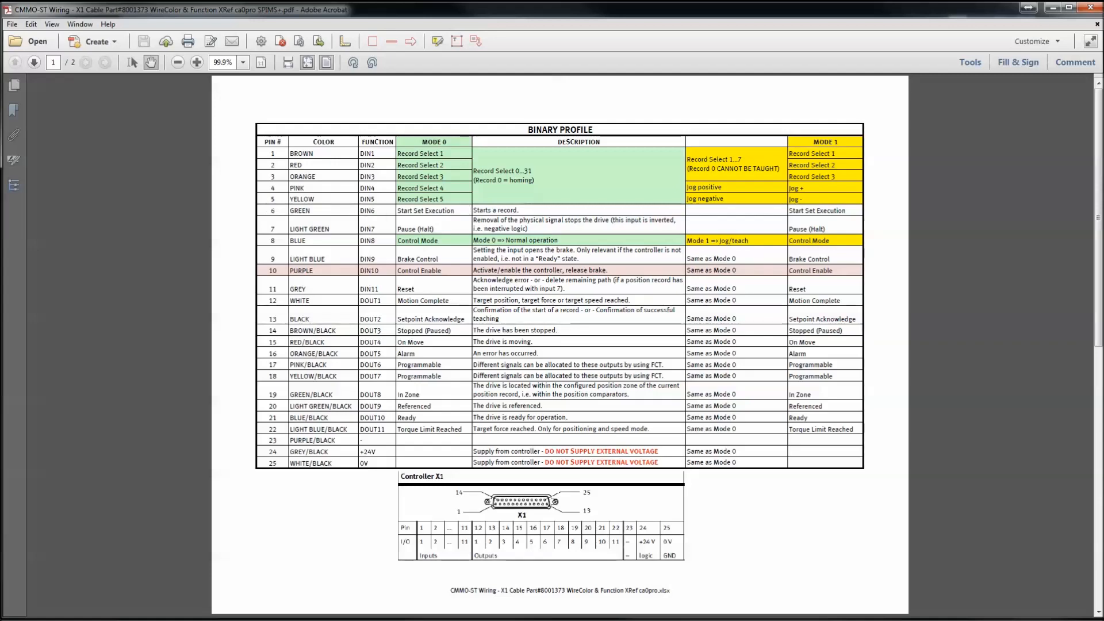
pyautogui.hotkey('alt', 'Tab')
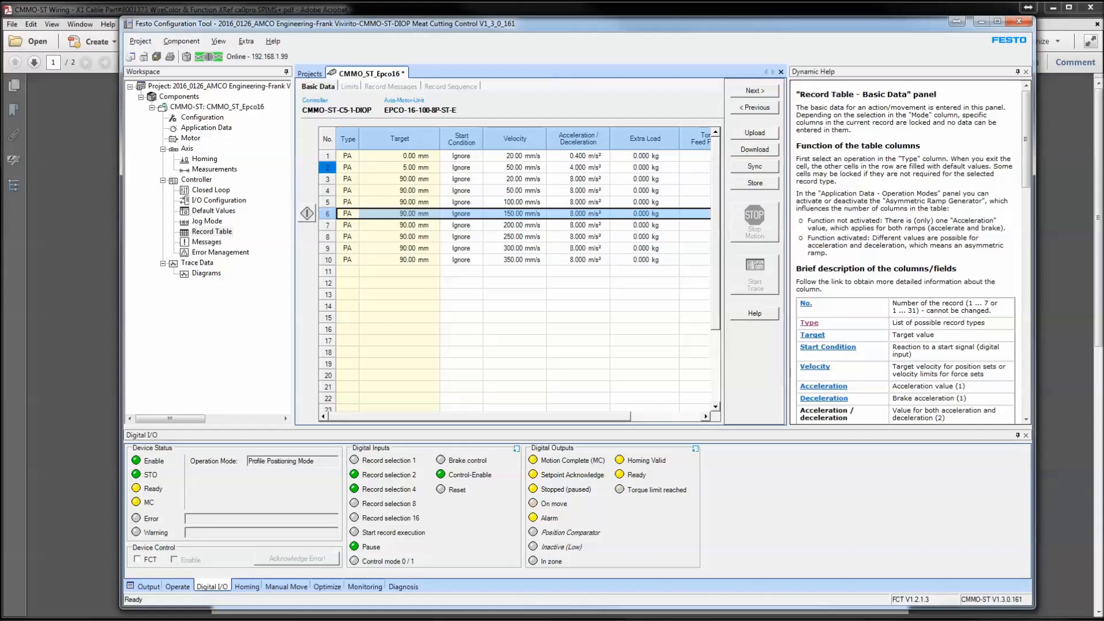
# Monitor the externally triggered moves by alternating between the dynamic data and the digital input and output states.
pyautogui.click(179, 588)
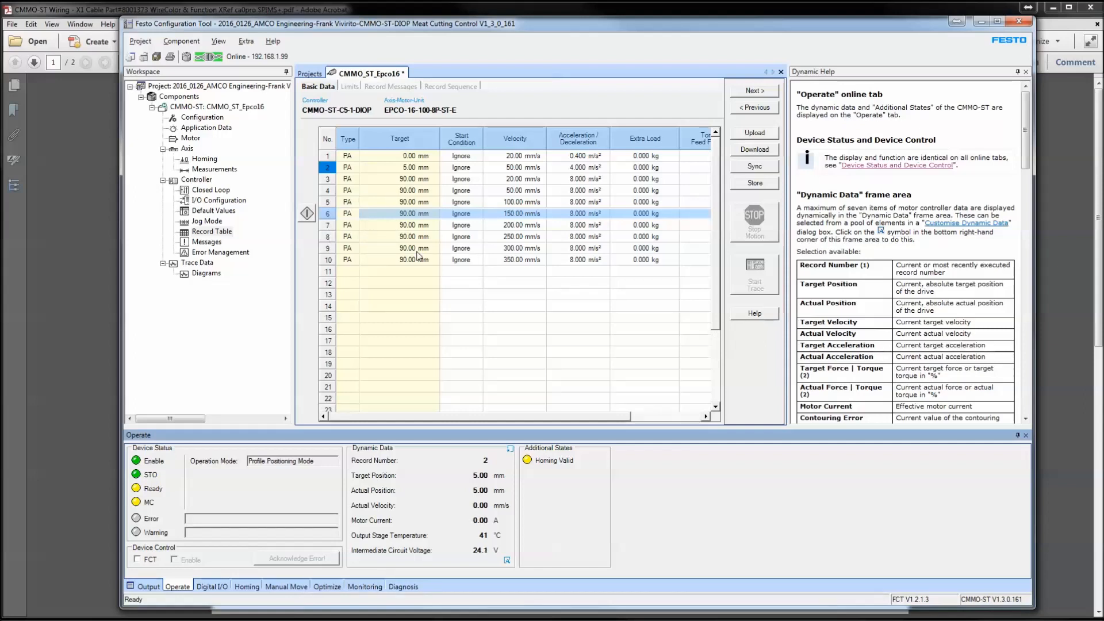
pyautogui.click(213, 586)
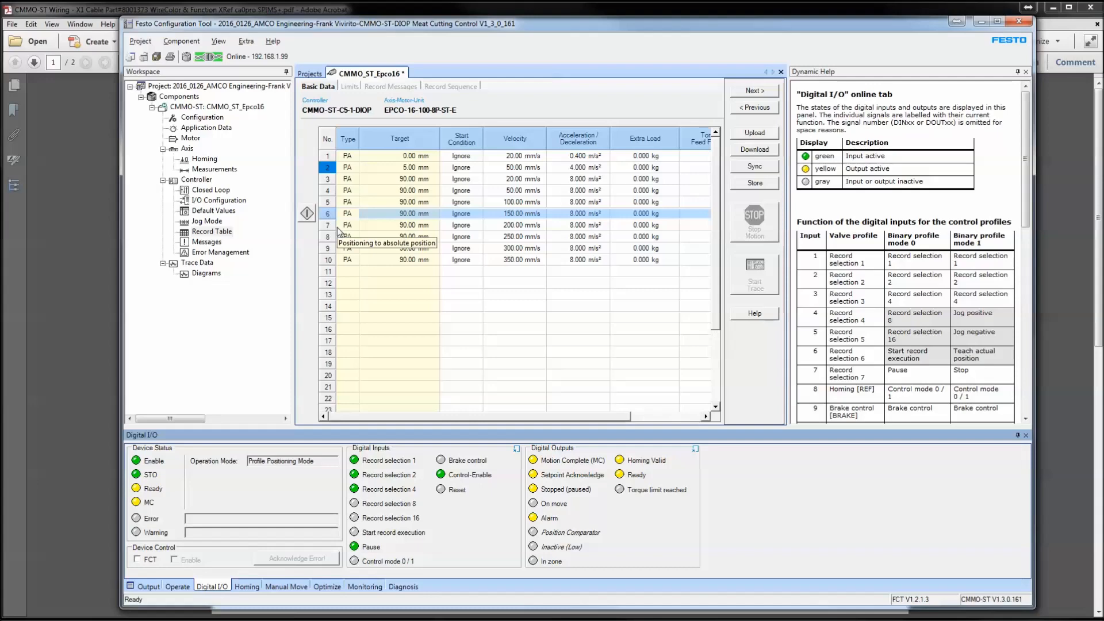
pyautogui.click(176, 586)
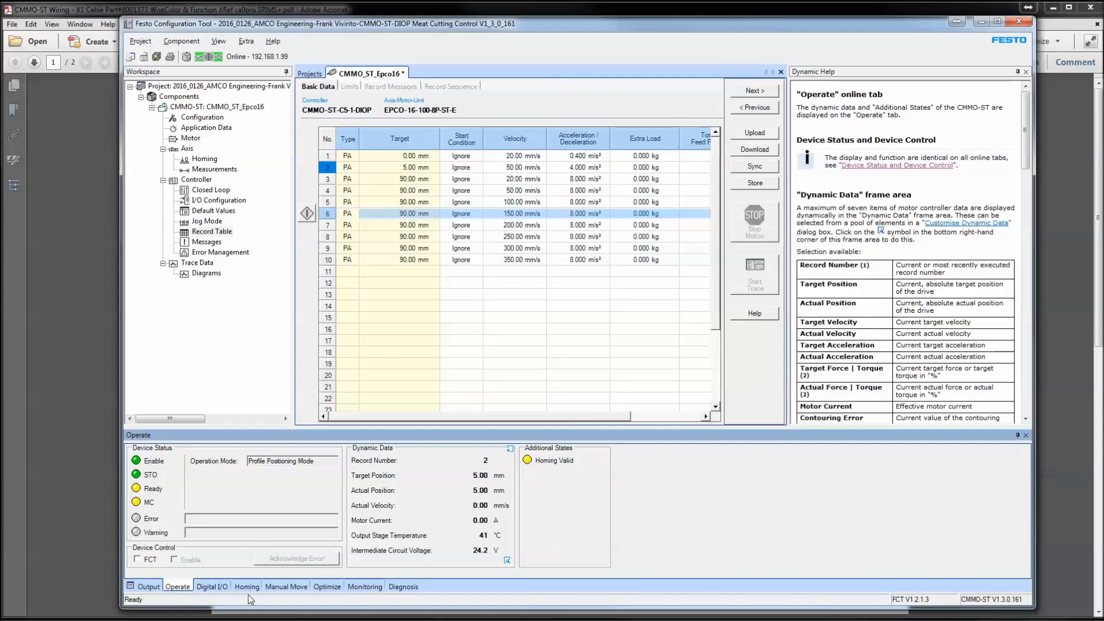
pyautogui.click(212, 587)
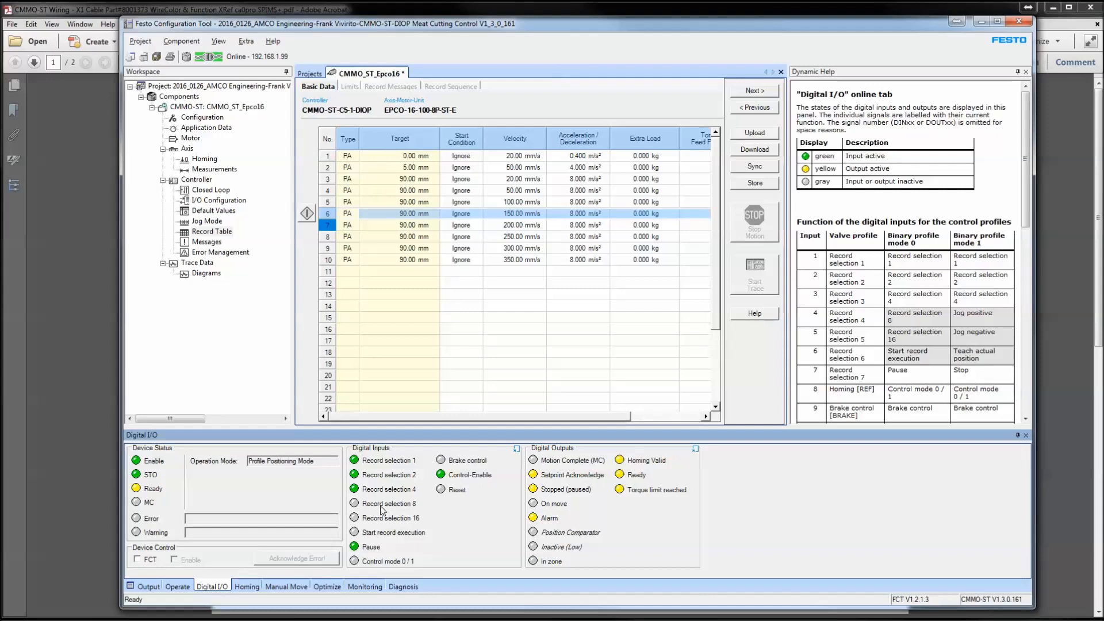
pyautogui.click(190, 586)
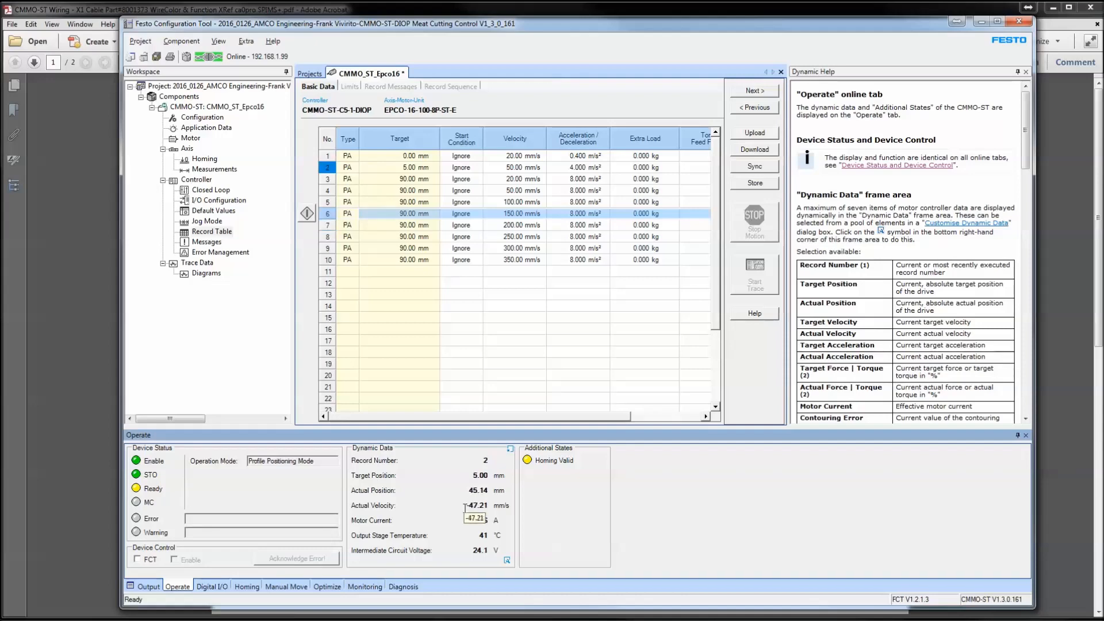
pyautogui.click(219, 590)
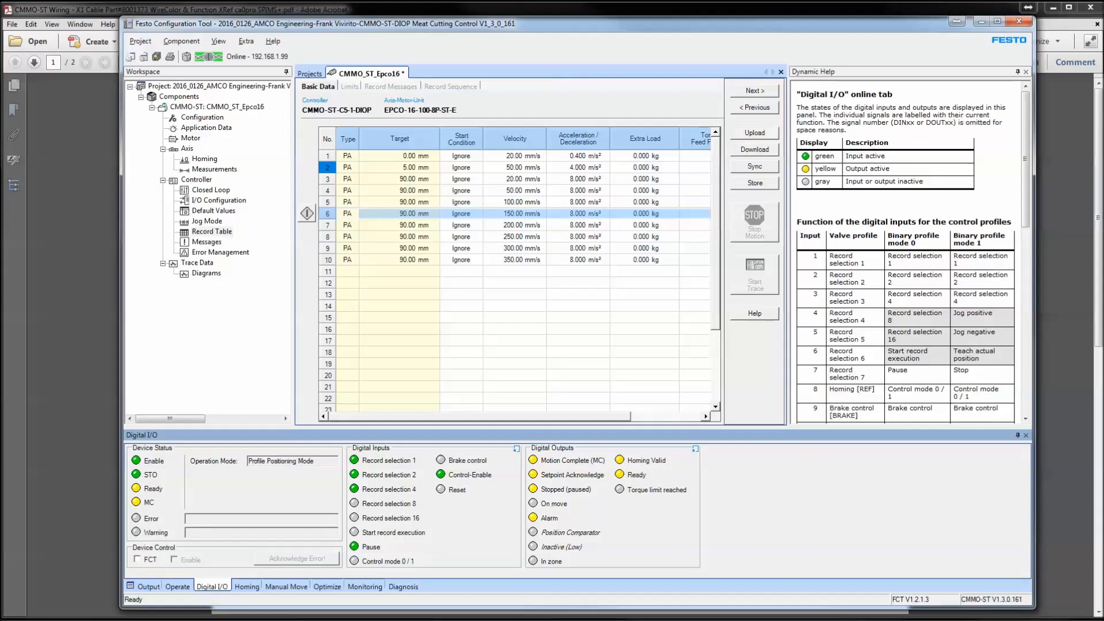
# Look through the homing, manual move, optimize, monitoring and diagnosis online views, and return to the operate view.
pyautogui.click(248, 587)
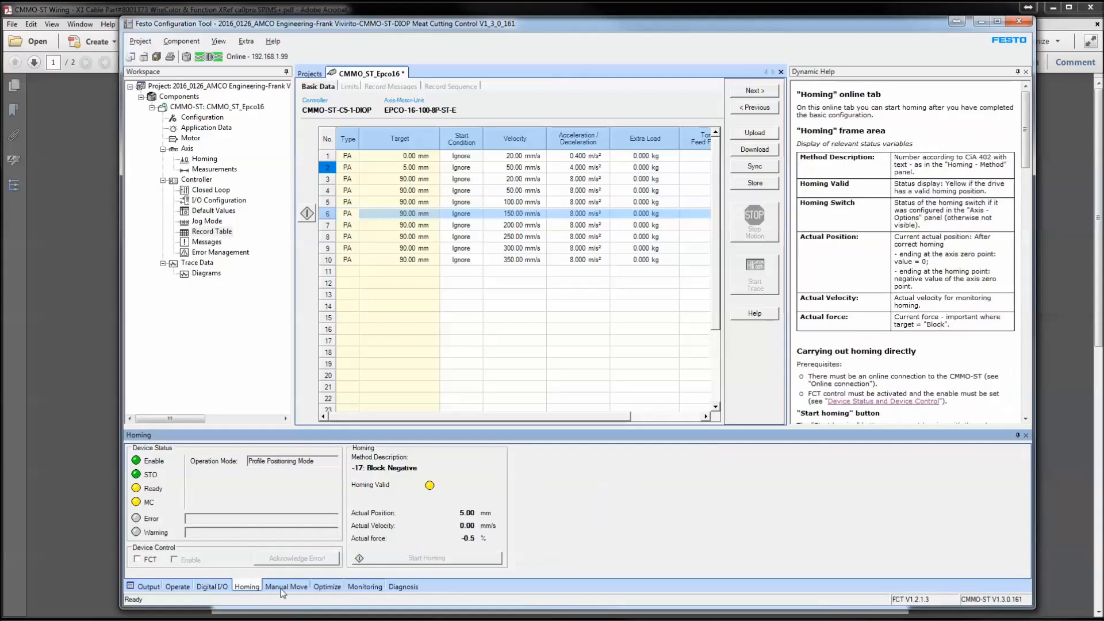
pyautogui.click(286, 586)
pyautogui.click(332, 588)
pyautogui.click(359, 588)
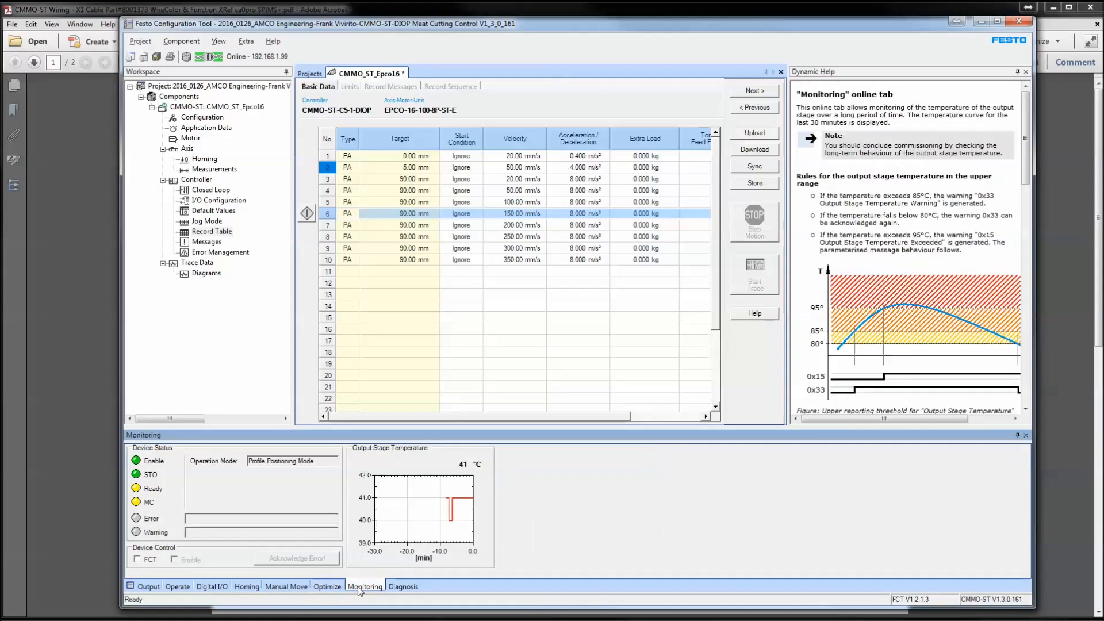
pyautogui.click(397, 588)
pyautogui.click(187, 587)
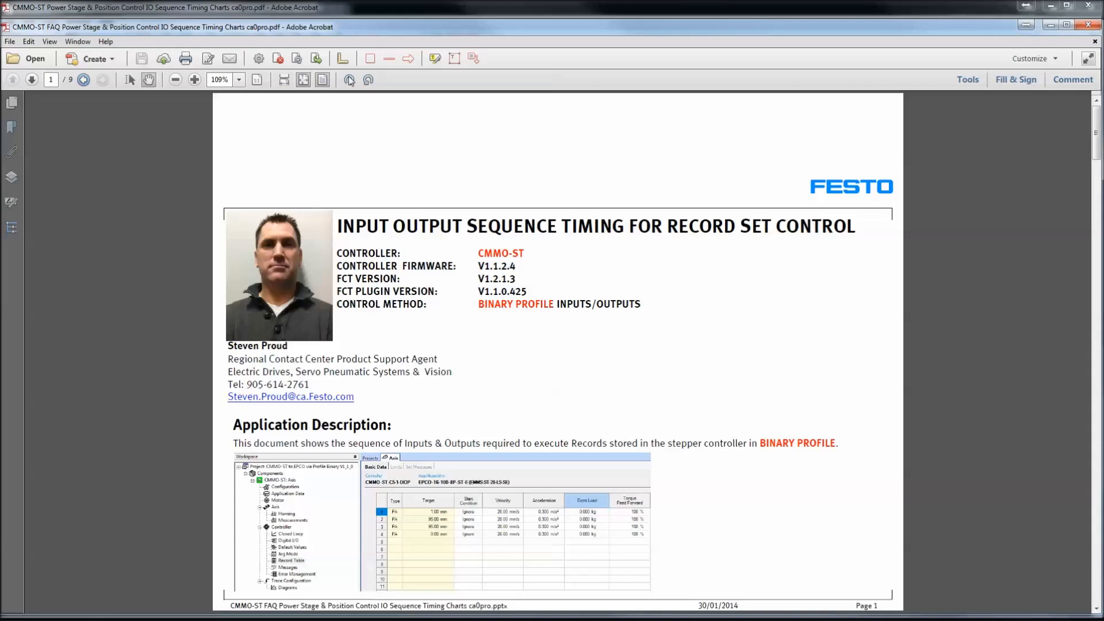
# Fit the I/O sequence timing charts PDF window to the screen and browse to the Power Stage Switch-On I/O Sequence on page 8.
pyautogui.moveTo(338, 29); pyautogui.dragTo(342, 11)
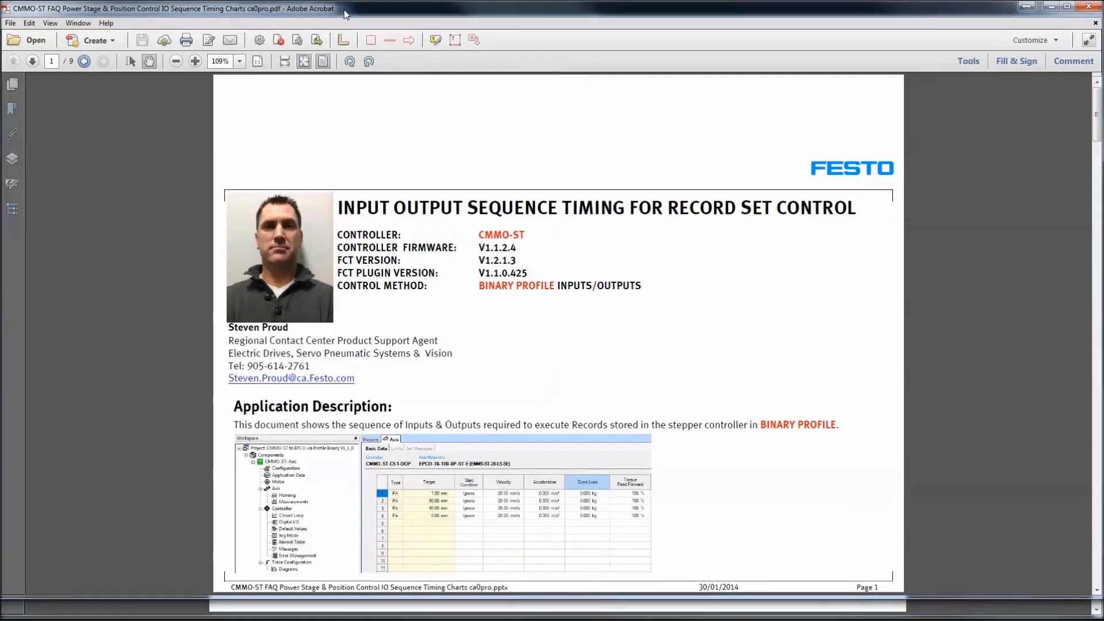
pyautogui.moveTo(520, 598); pyautogui.dragTo(521, 619)
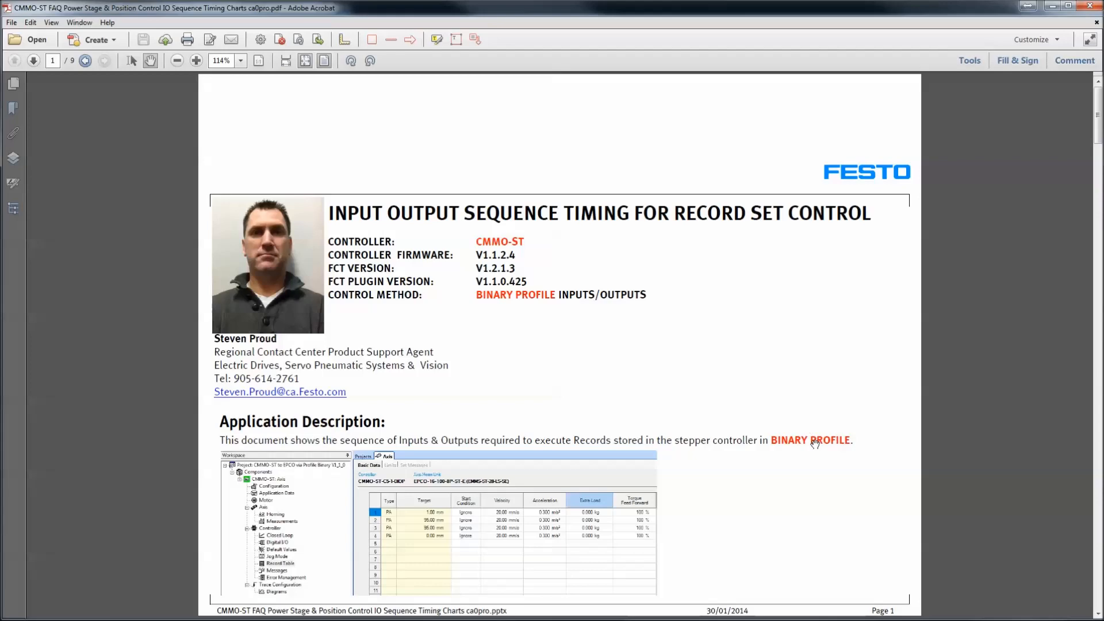
pyautogui.scroll(-3, 602, 446)
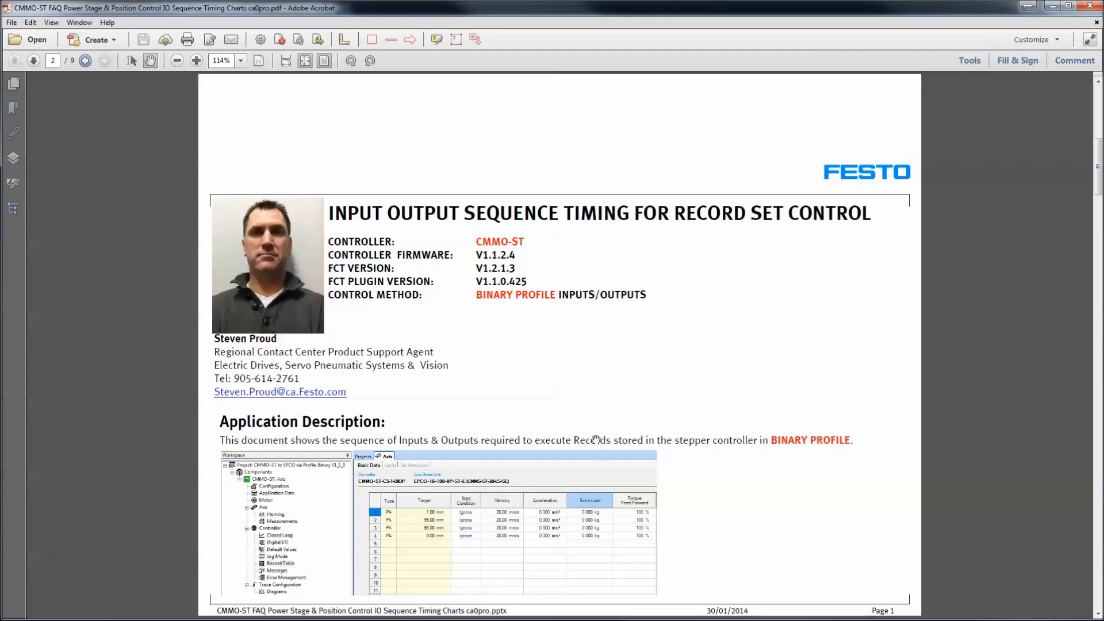
pyautogui.scroll(-1, 602, 425)
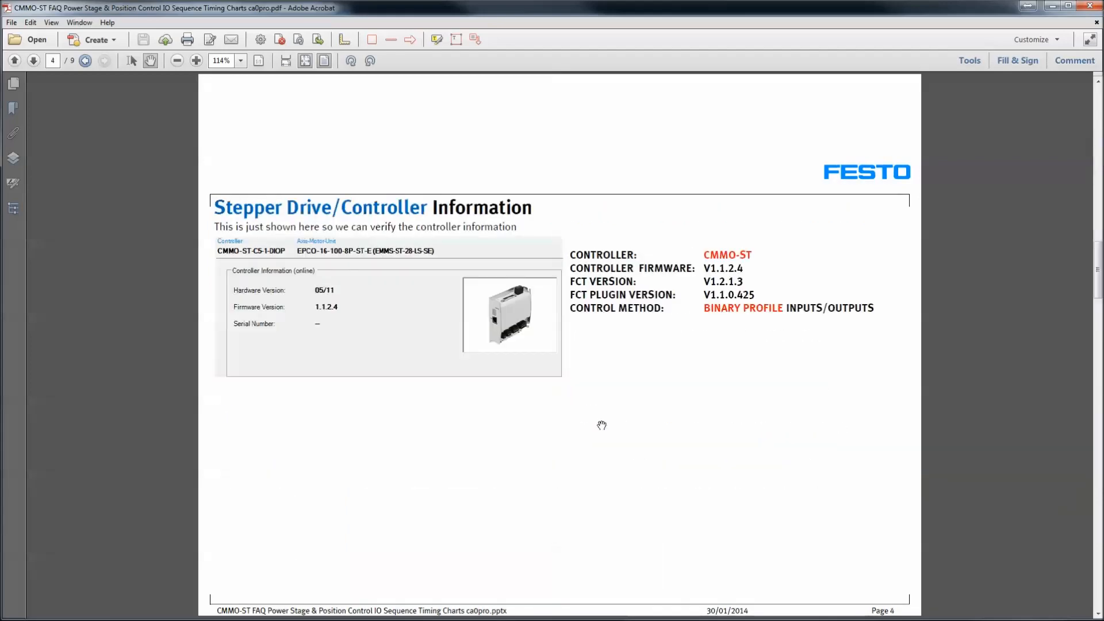
pyautogui.scroll(-2, 601, 425)
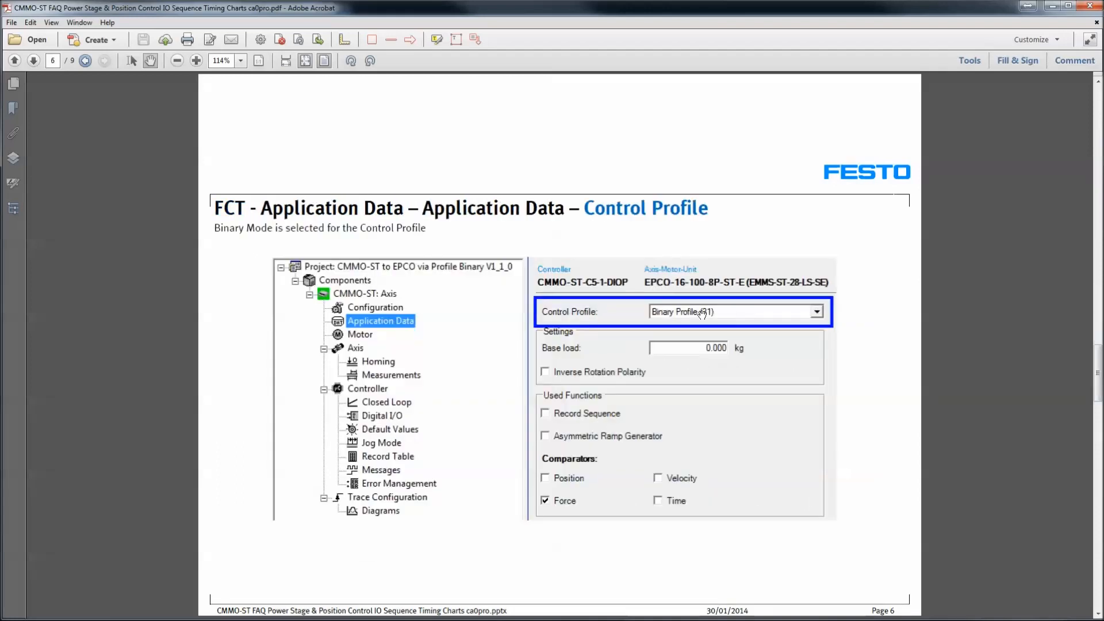
pyautogui.scroll(-1, 642, 389)
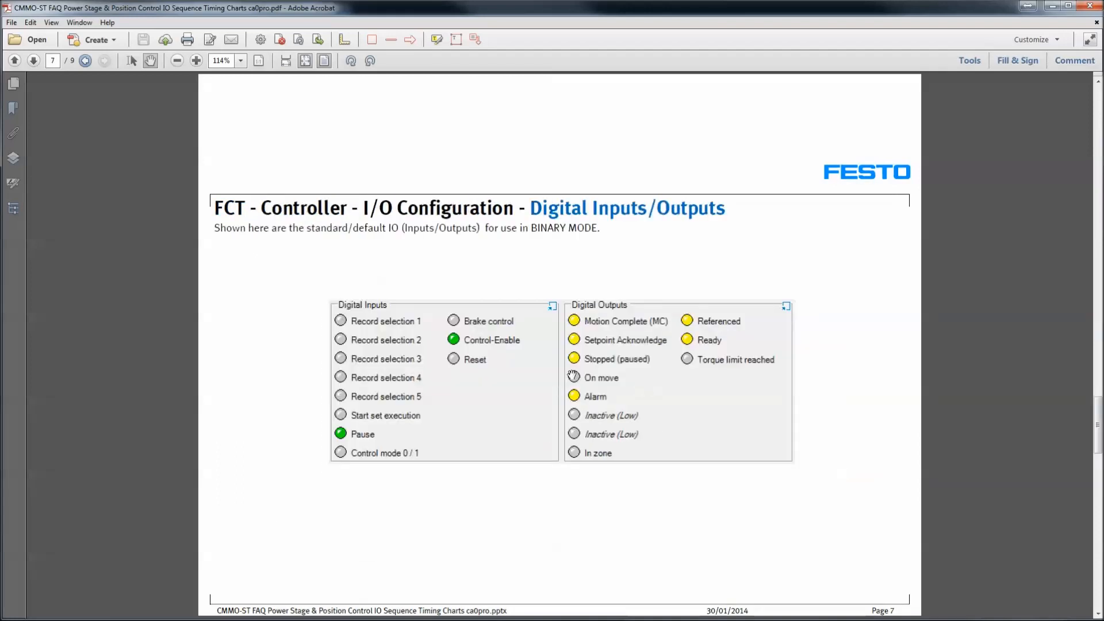
pyautogui.scroll(-1, 489, 308)
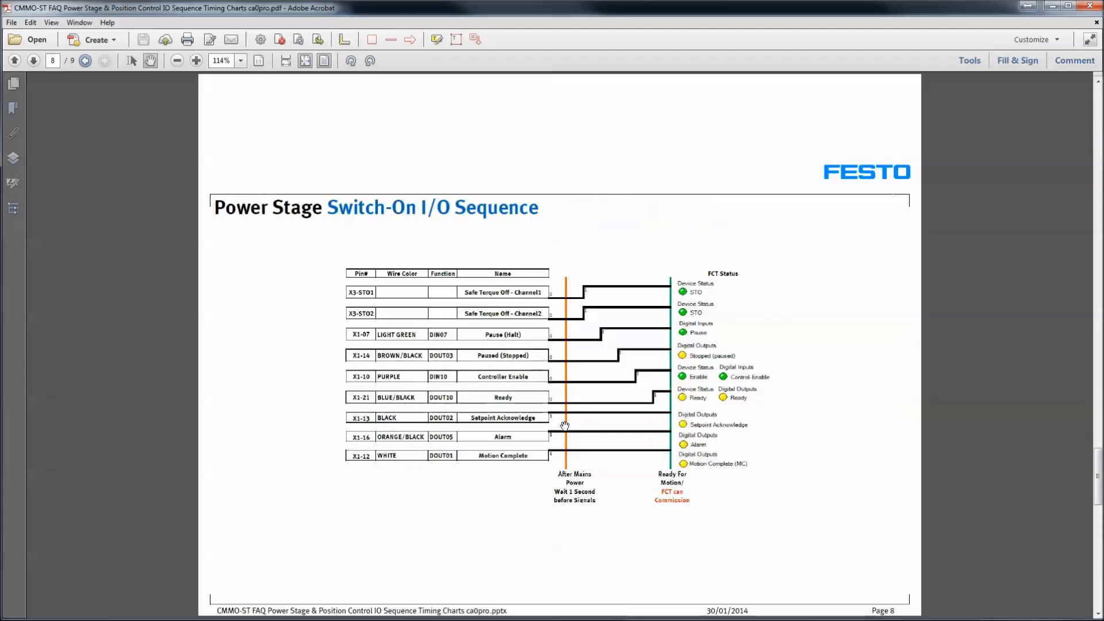
# Examine the Power Stage Switch-On I/O Sequence chart enlarged to 200%, and switch back to Festo Configuration Tool.
pyautogui.scroll(2, 618, 454)
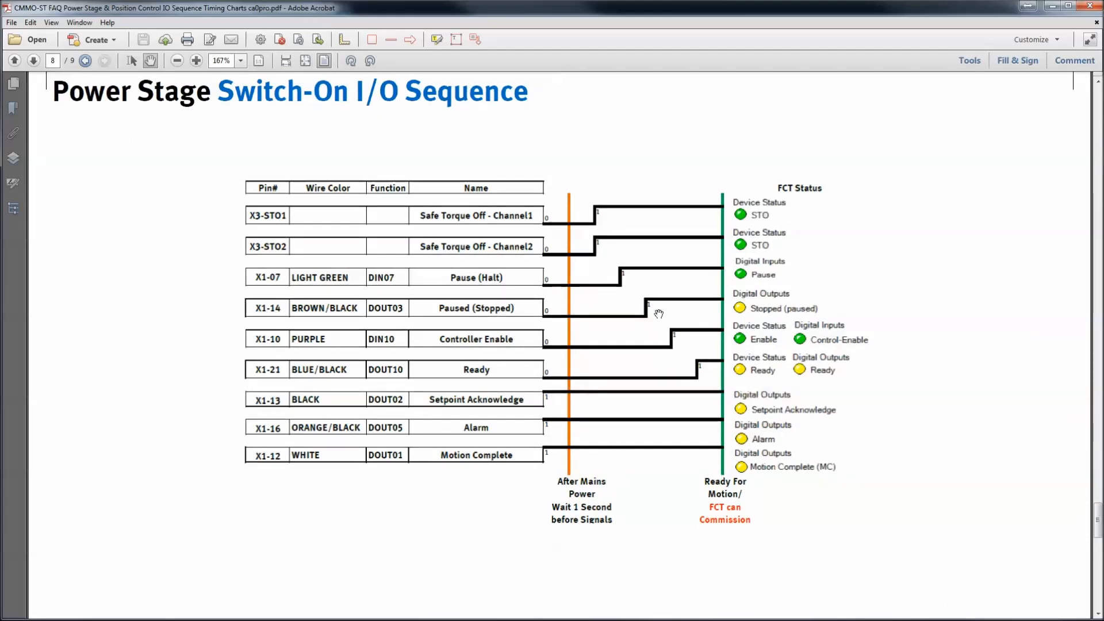
pyautogui.scroll(1, 656, 349)
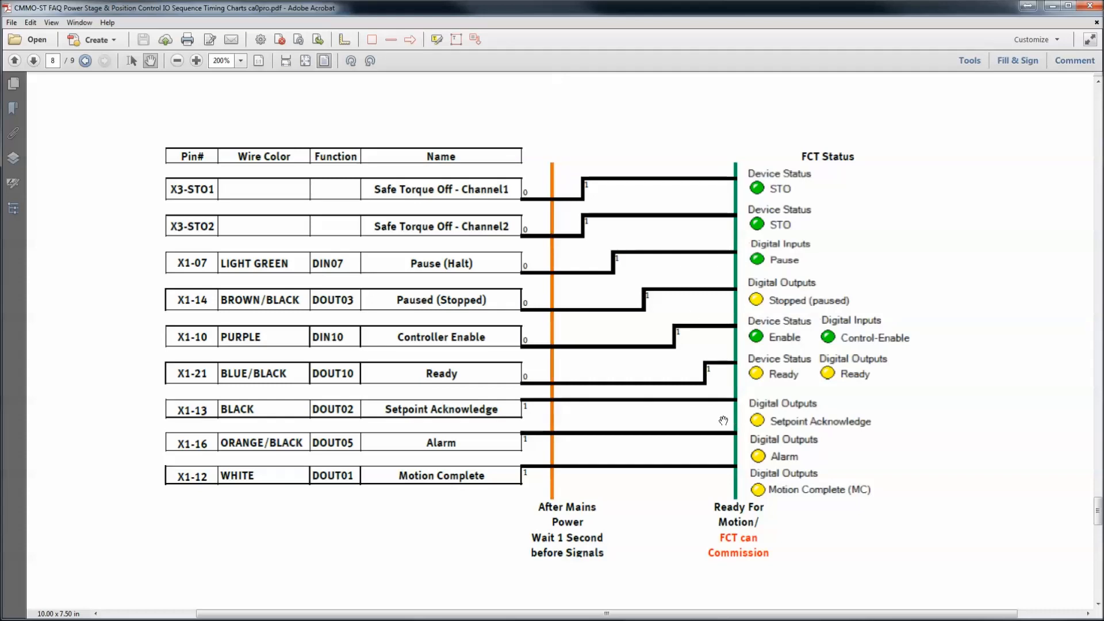
pyautogui.hotkey('alt', 'Tab')
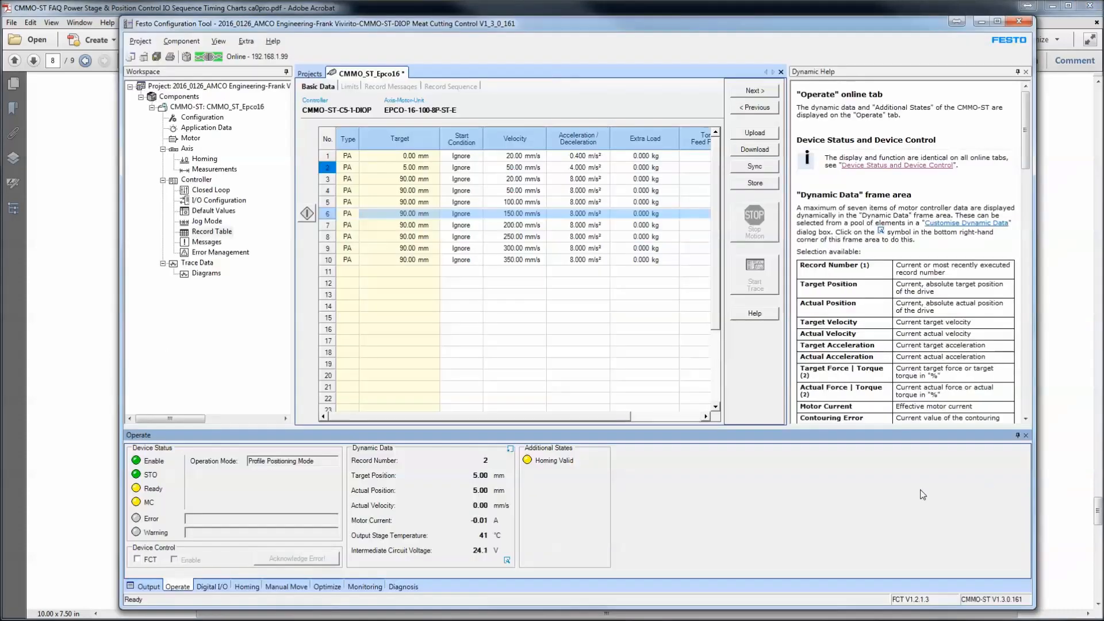
# Compare the controller's live digital input and output states with the Power Stage Switch-On I/O Sequence chart in the Adobe Acrobat PDF.
pyautogui.click(221, 587)
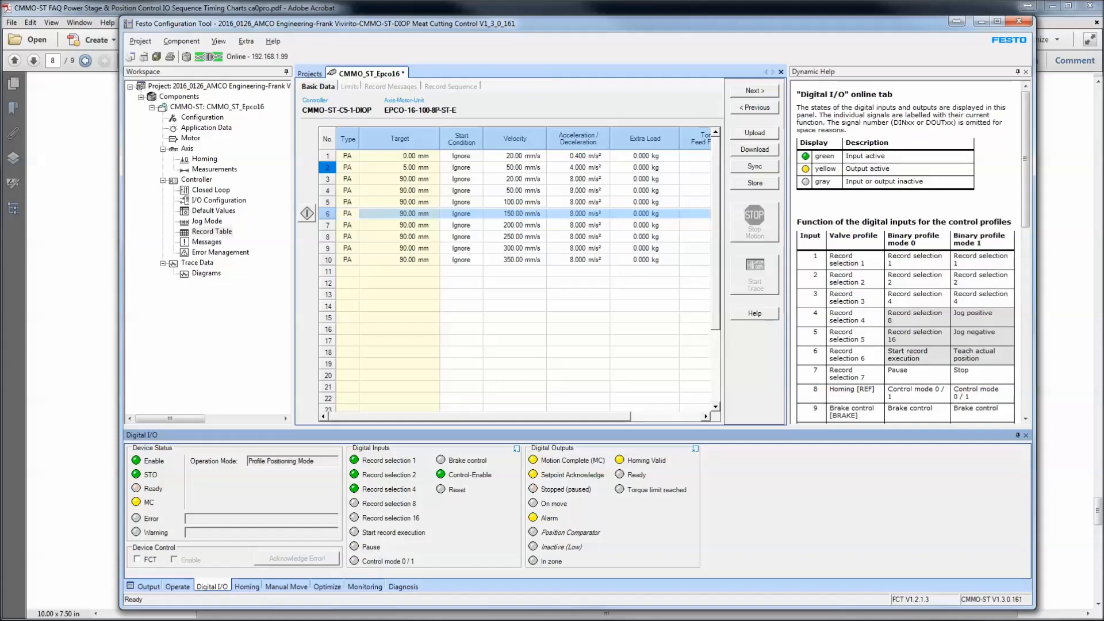
pyautogui.hotkey('alt', 'Tab')
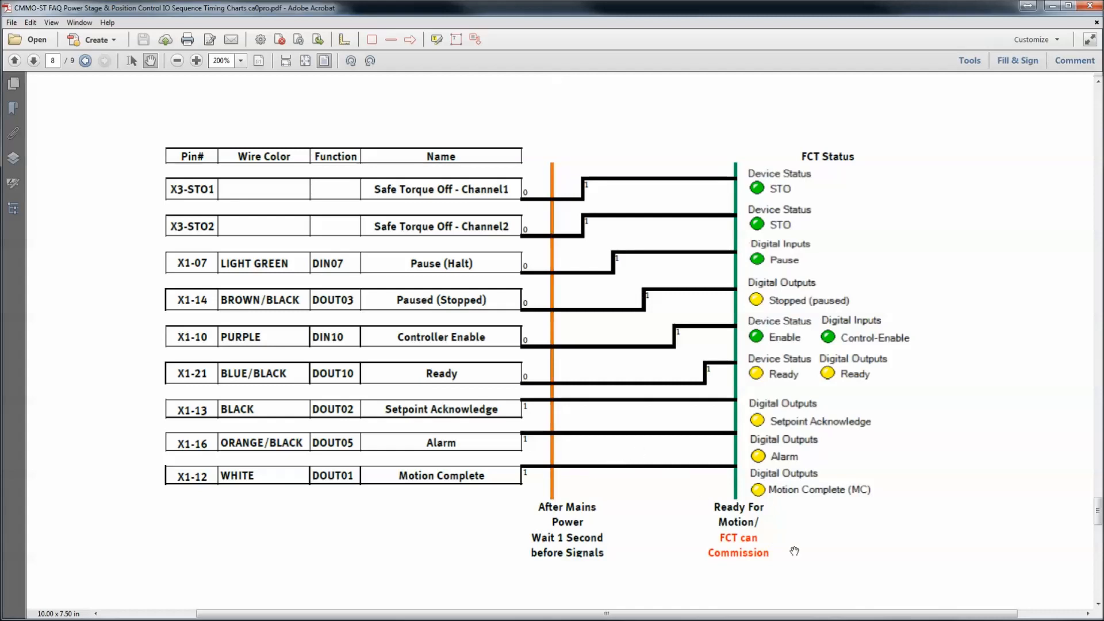
pyautogui.scroll(-1, 565, 582)
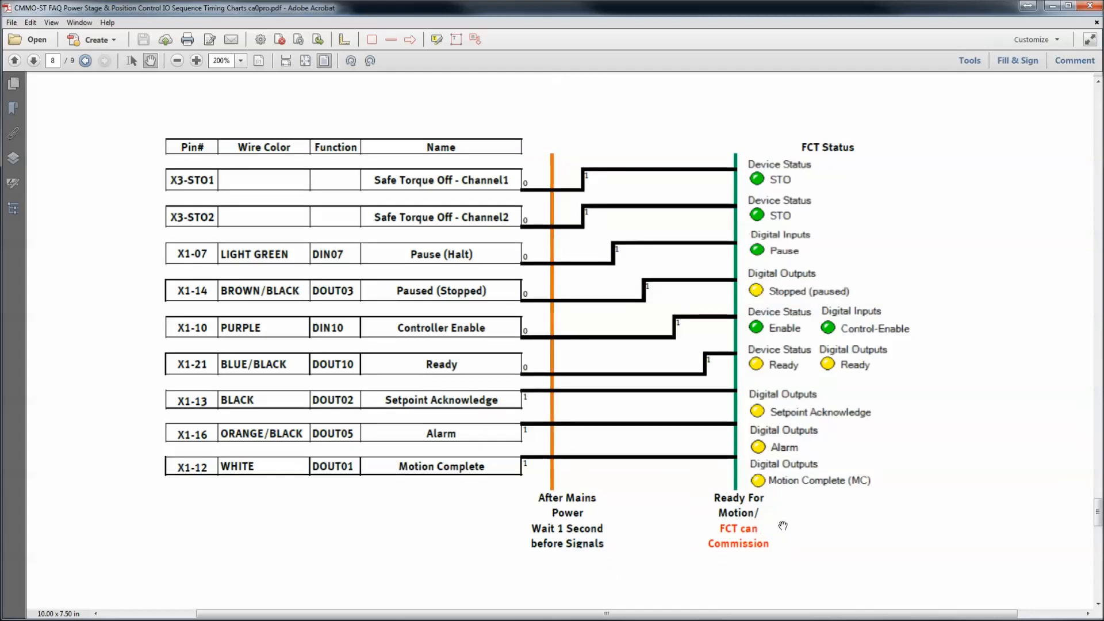
# Browse to the Record Table Position Record I/O Sequence on page 9 and enlarge its timing chart to 167%.
pyautogui.hotkey('ctrl', '-')
pyautogui.hotkey('ctrl', '-')
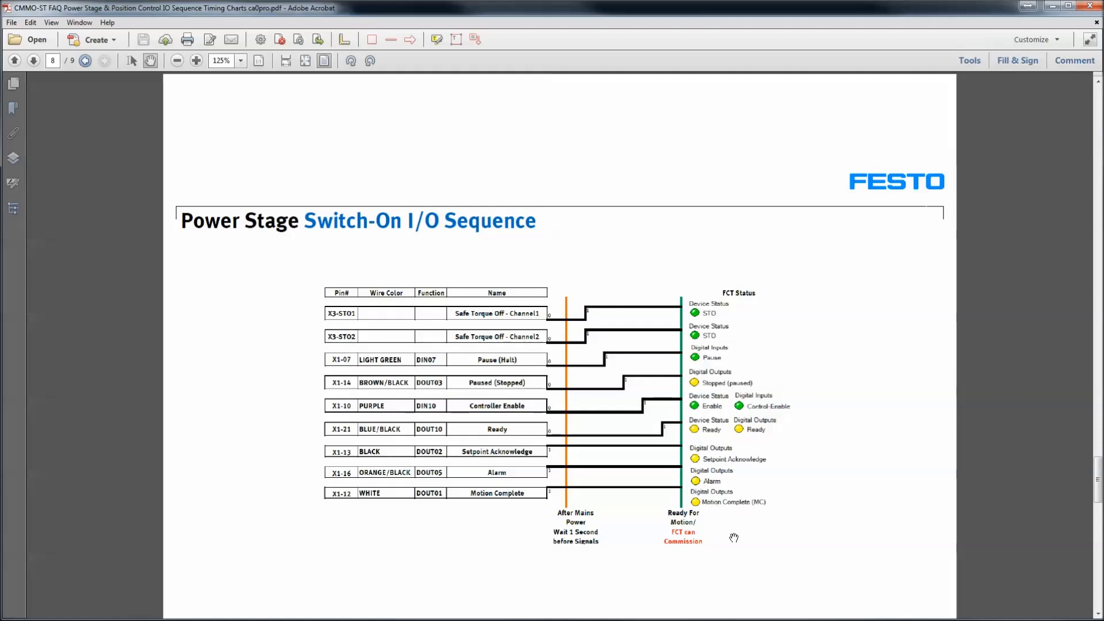
pyautogui.scroll(-1, 734, 537)
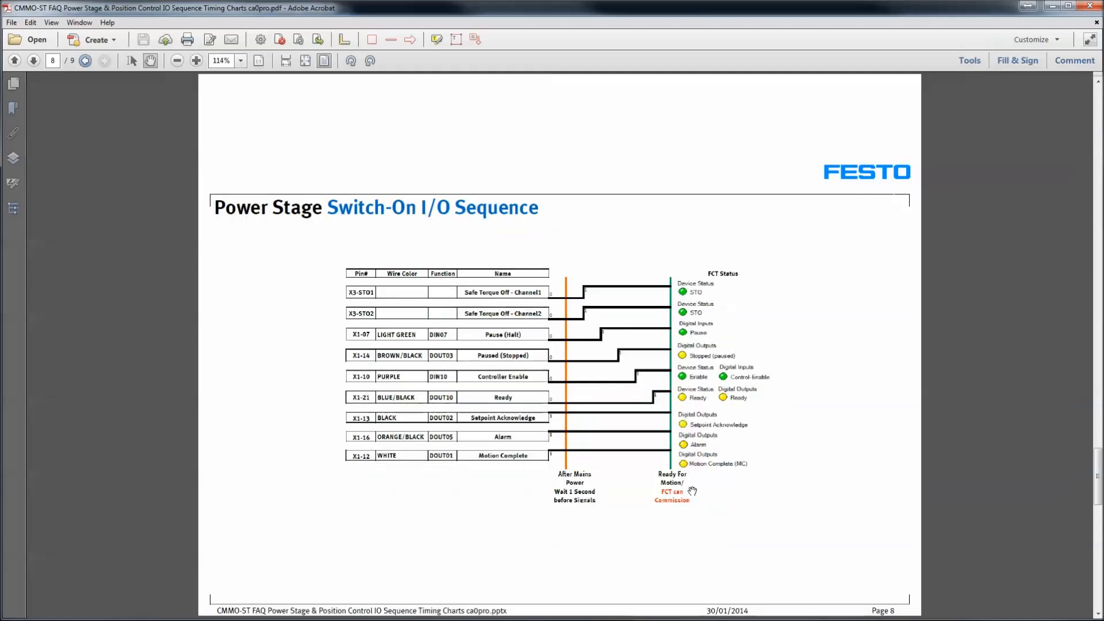
pyautogui.scroll(-2, 710, 500)
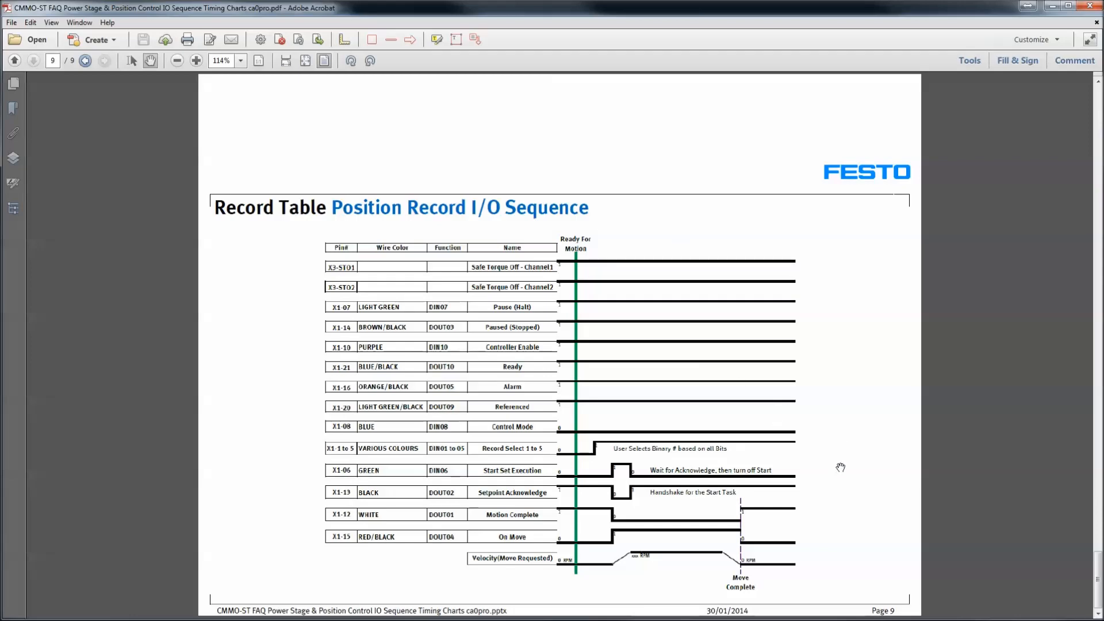
pyautogui.scroll(2, 840, 467)
pyautogui.scroll(-1, 834, 461)
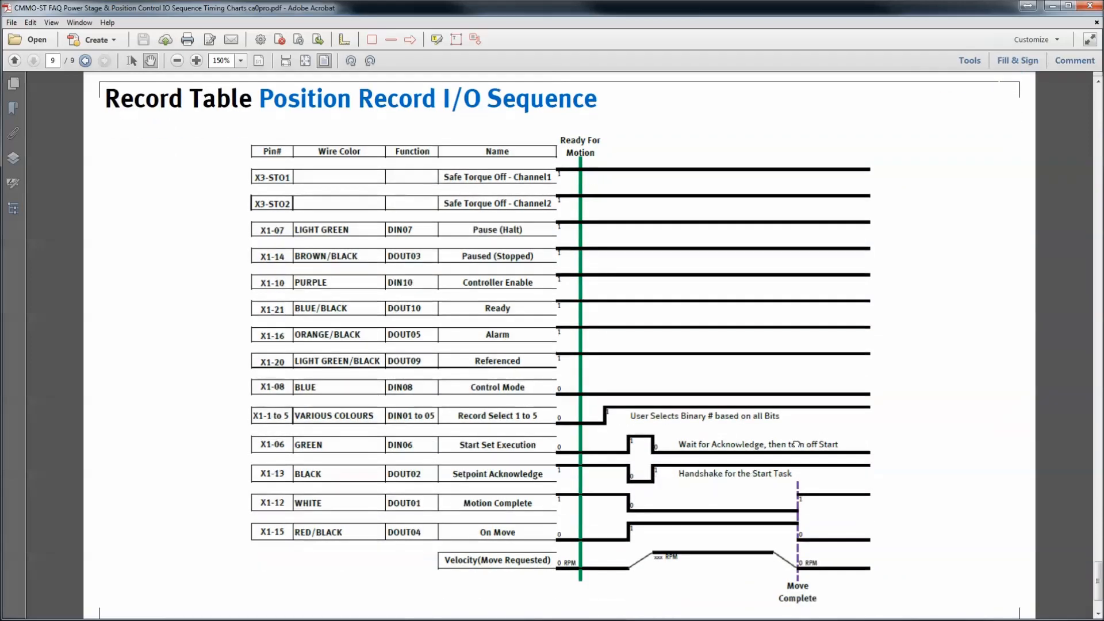
pyautogui.scroll(1, 795, 435)
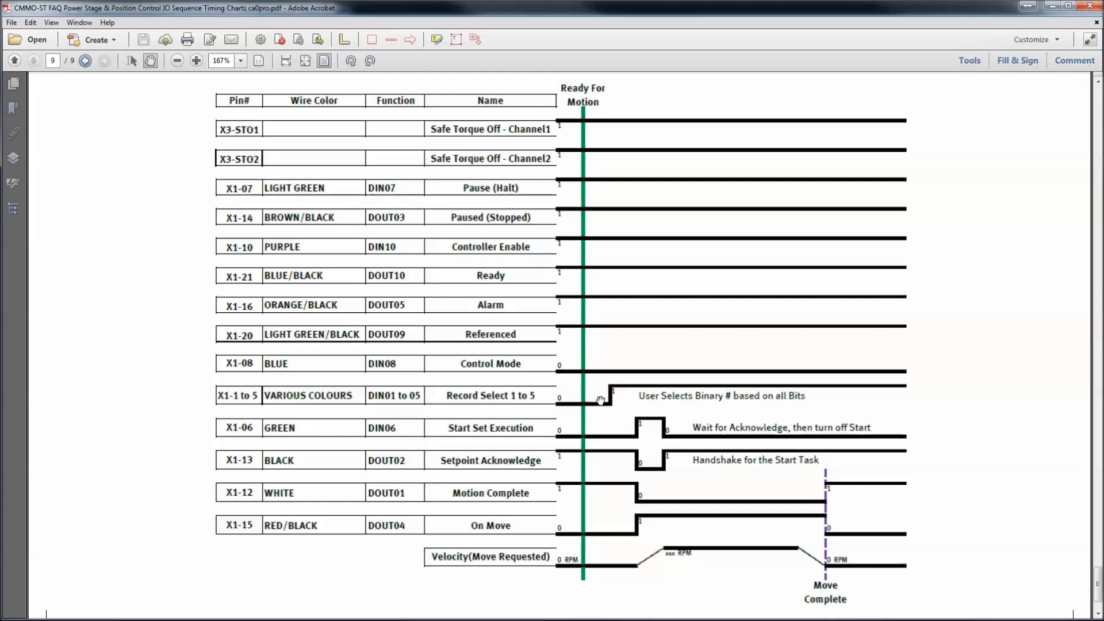
# Switch to Festo Configuration Tool and open record 6 of the record table to examine its record sequence condition.
pyautogui.hotkey('alt', 'Tab')
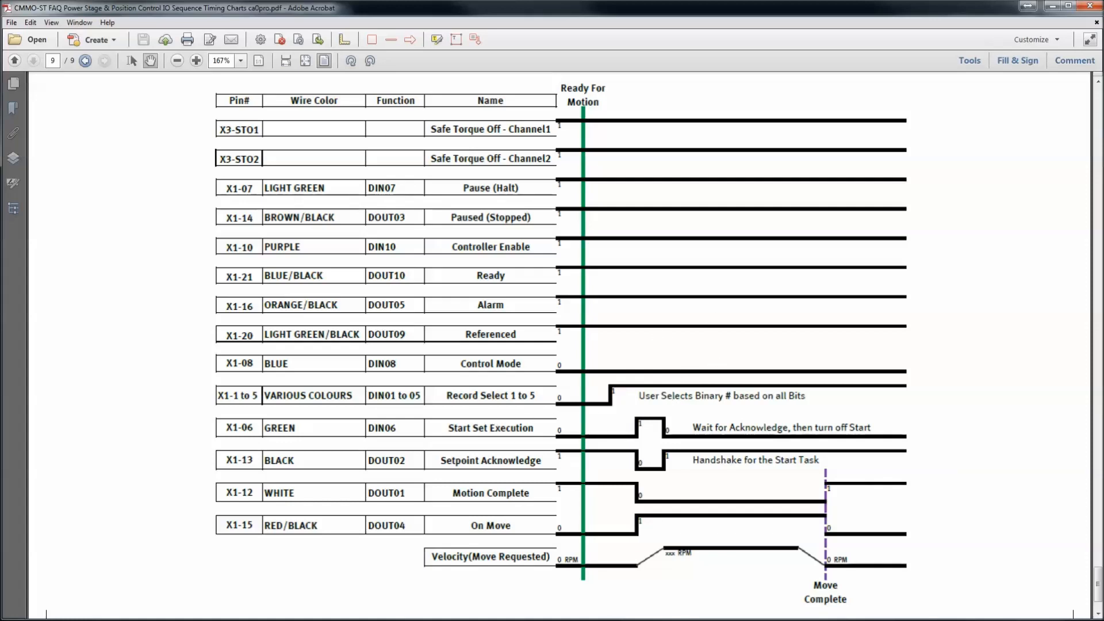
pyautogui.hotkey('alt', 'Tab')
pyautogui.doubleClick(331, 213)
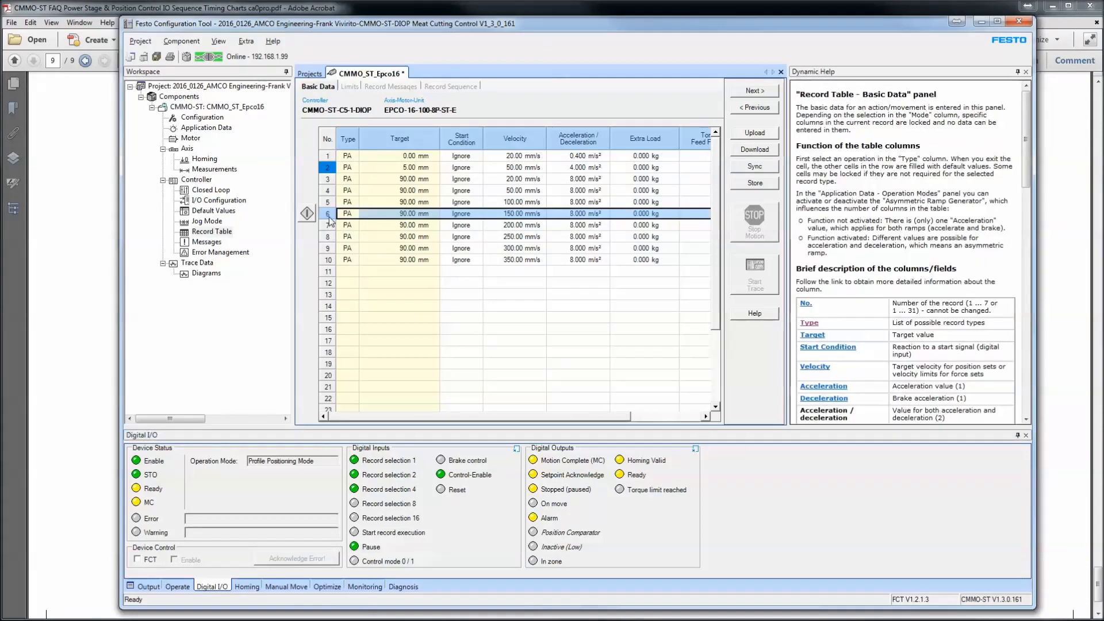
pyautogui.click(541, 415)
pyautogui.click(542, 416)
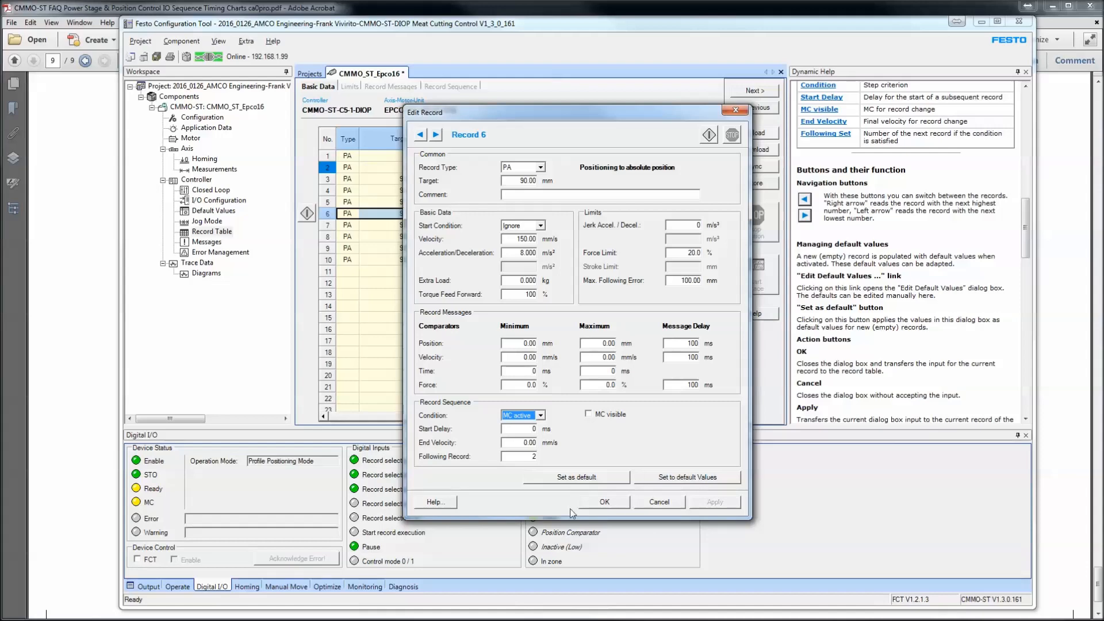
# Move the Edit Record dialog clear of the digital outputs, check record 6's following record, close the dialog and return to the PDF chart in Adobe Acrobat.
pyautogui.moveTo(608, 115); pyautogui.dragTo(850, 78)
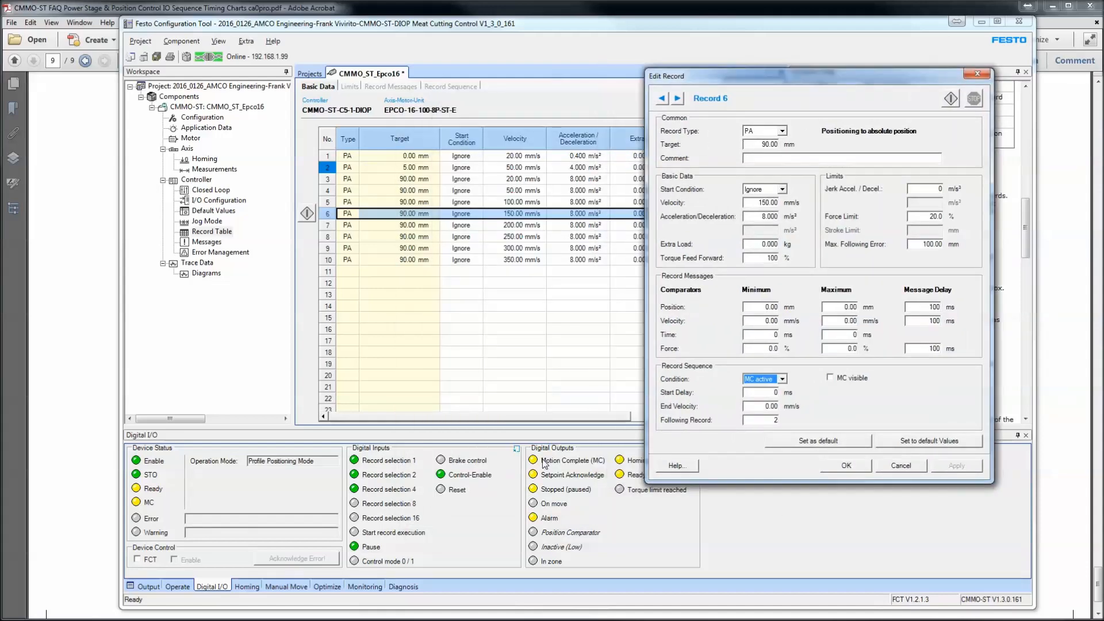
pyautogui.doubleClick(762, 424)
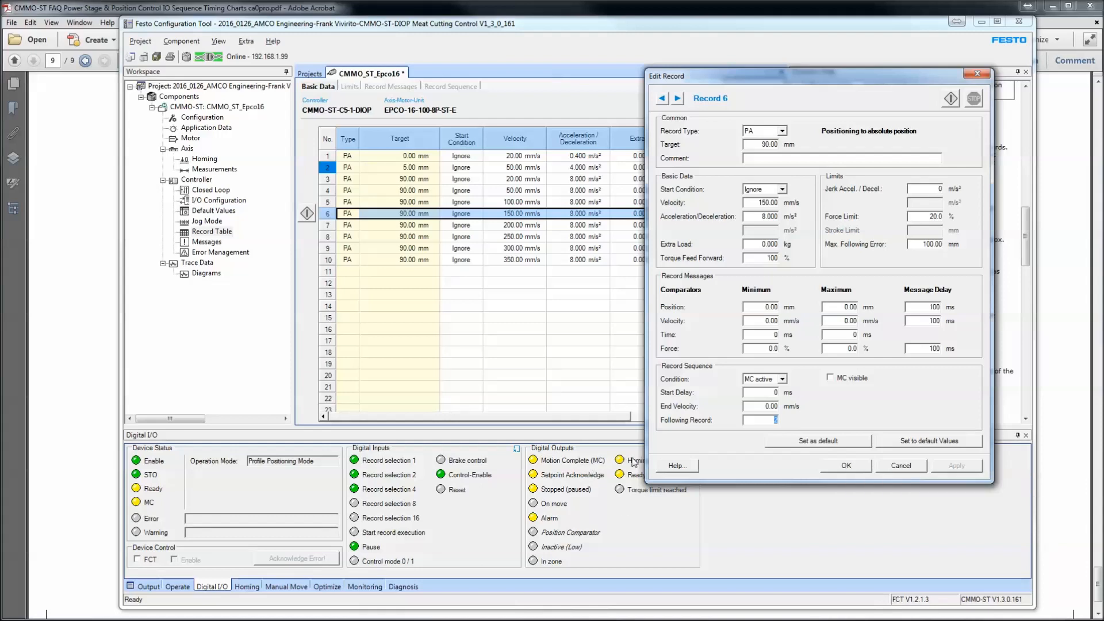
pyautogui.click(861, 468)
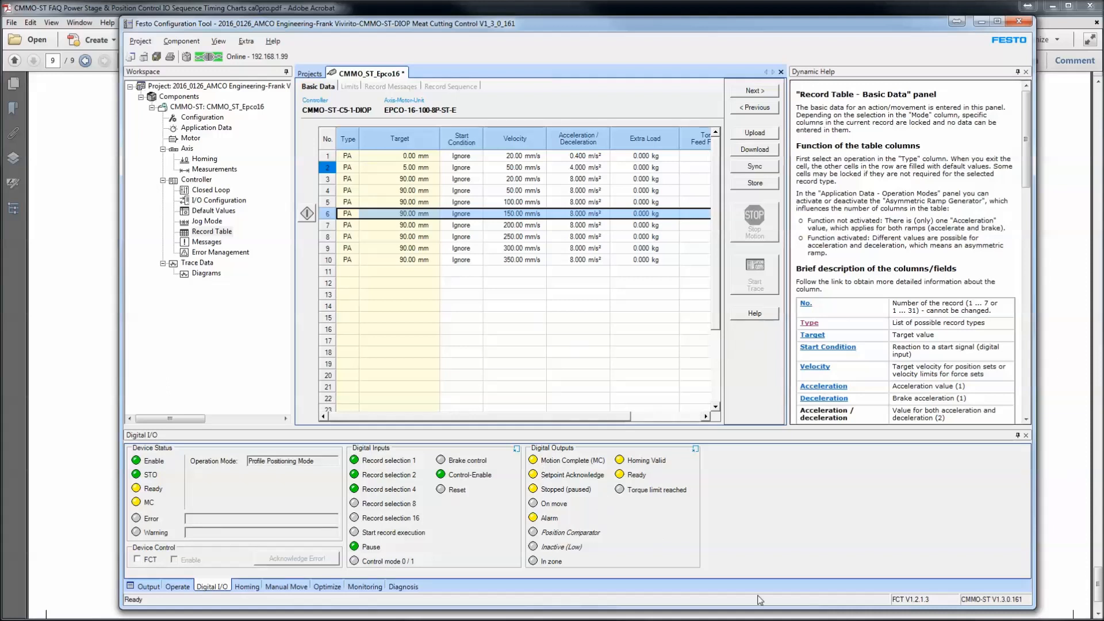
pyautogui.hotkey('alt', 'Tab')
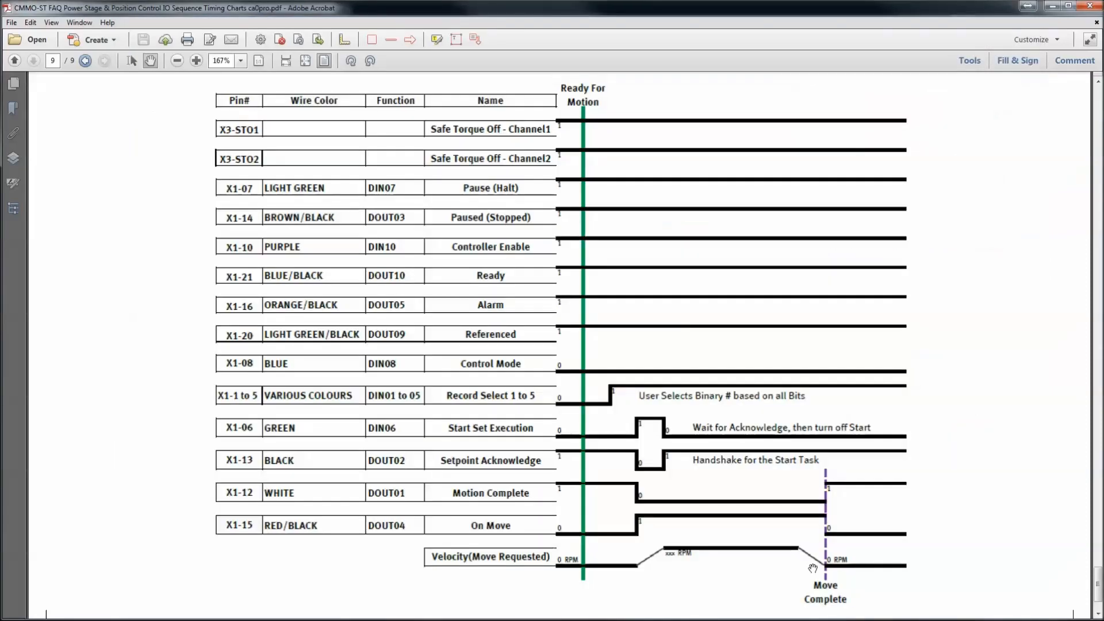